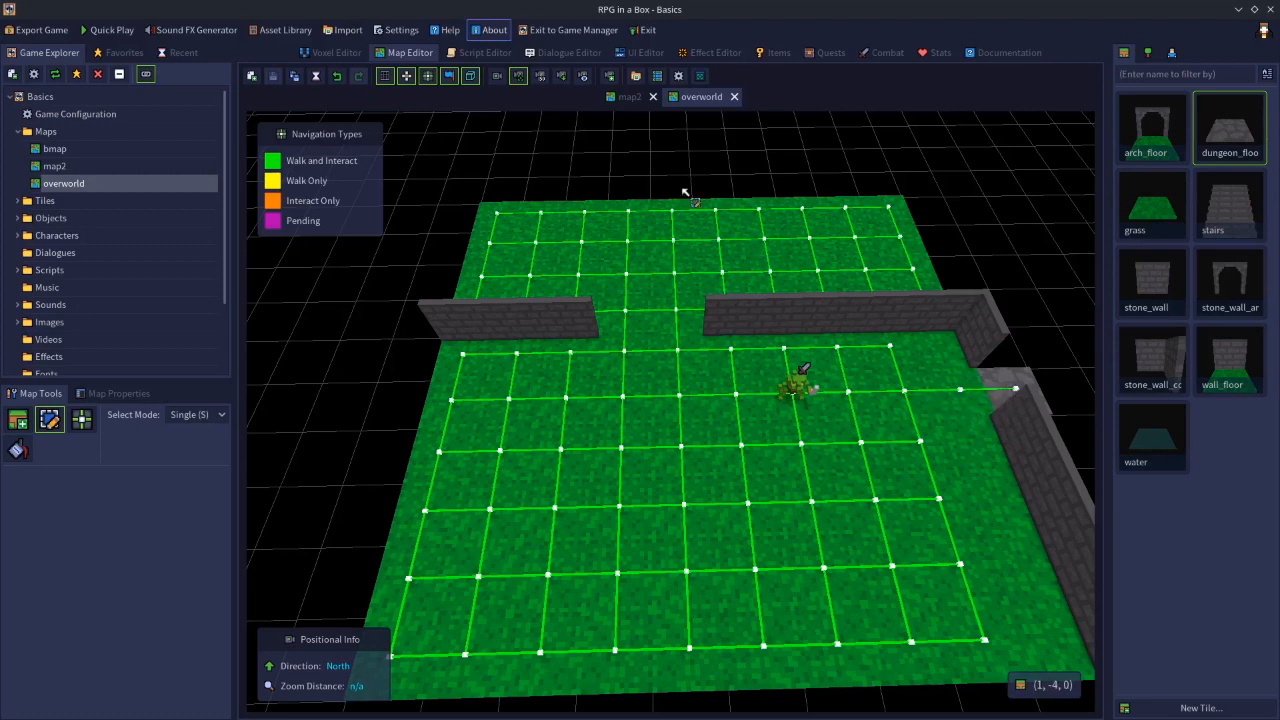
Compare the overworld map with the map2 room, examining the wall opening in each where the two areas should connect
left_click(631, 99)
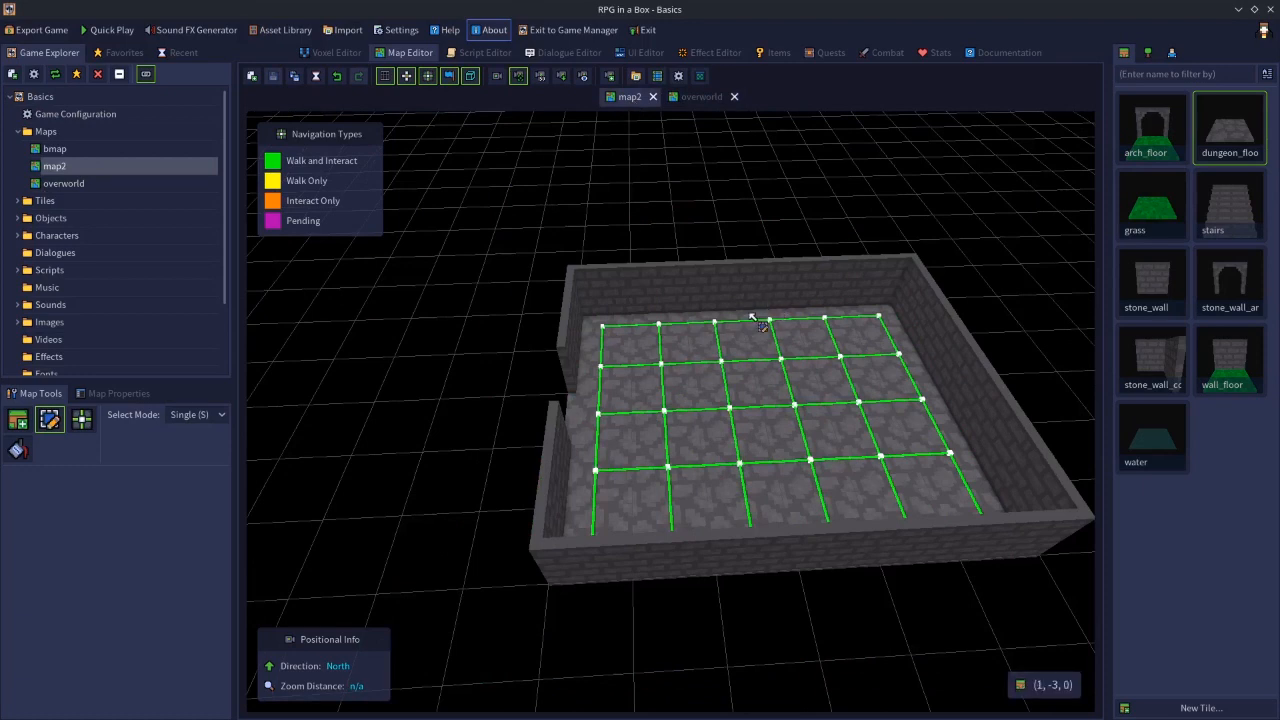
left_click(697, 99)
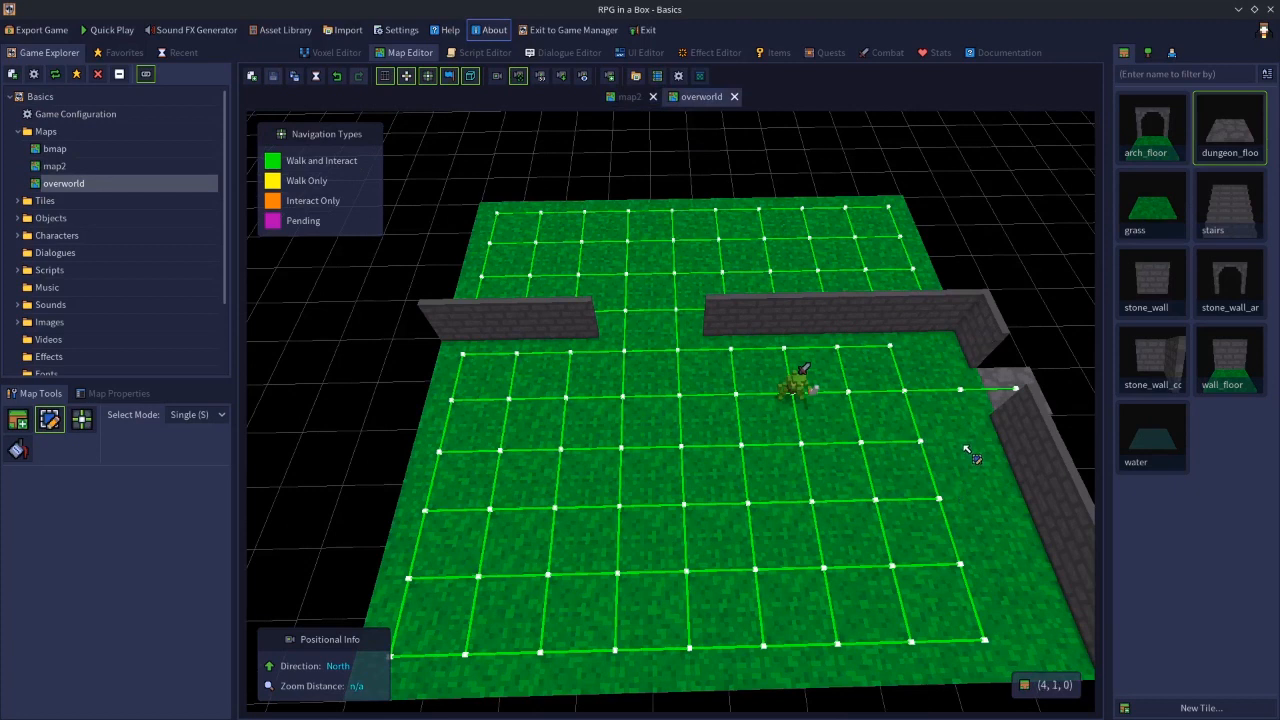
left_click(629, 97)
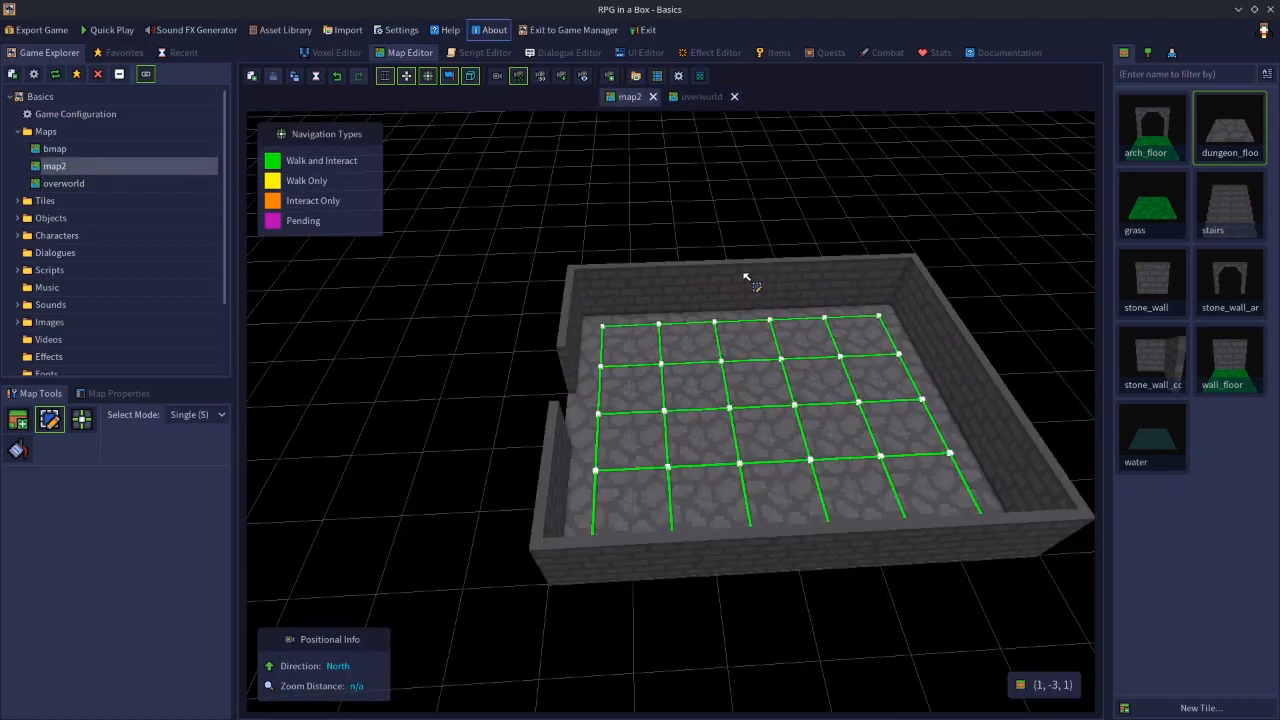
left_click(690, 97)
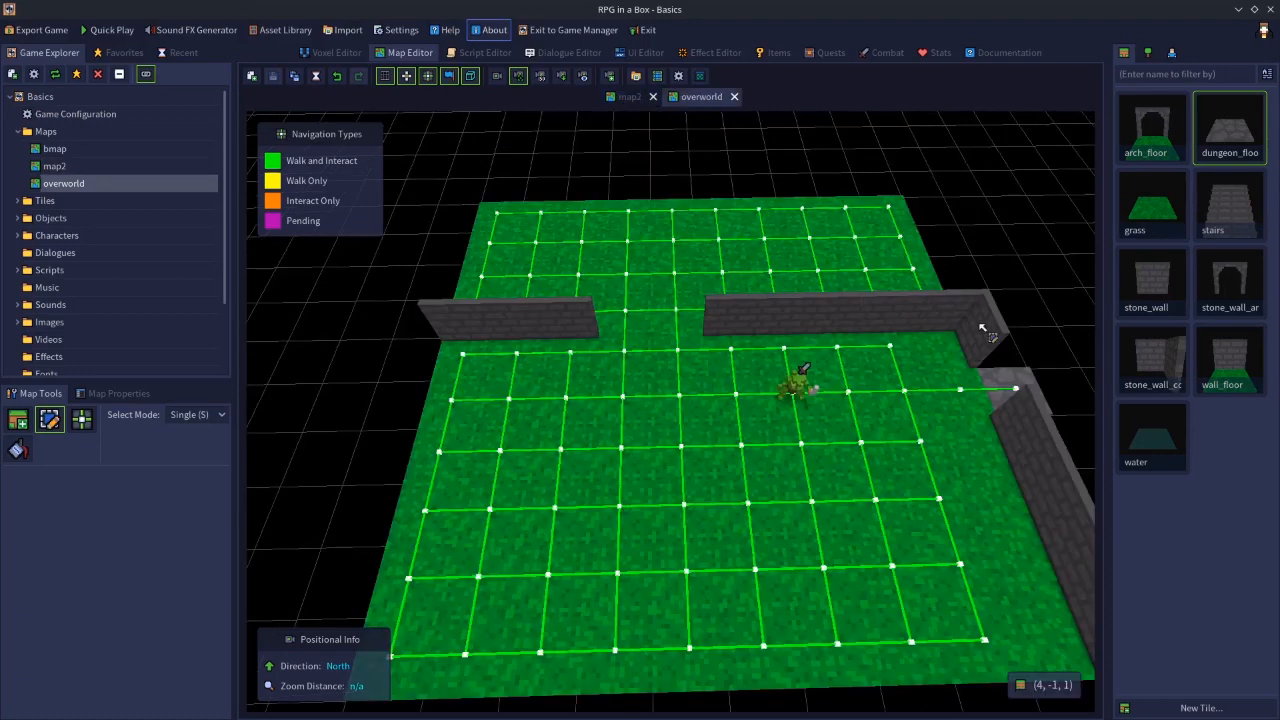
left_click(631, 99)
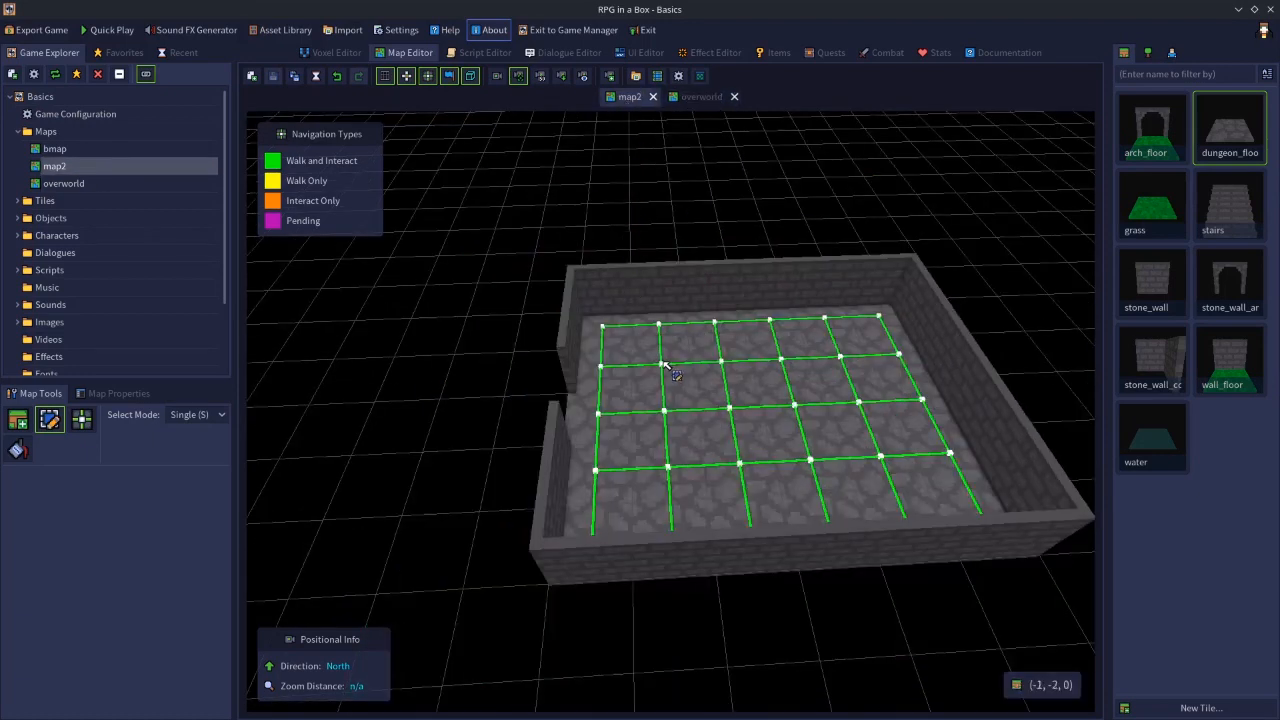
left_click(703, 98)
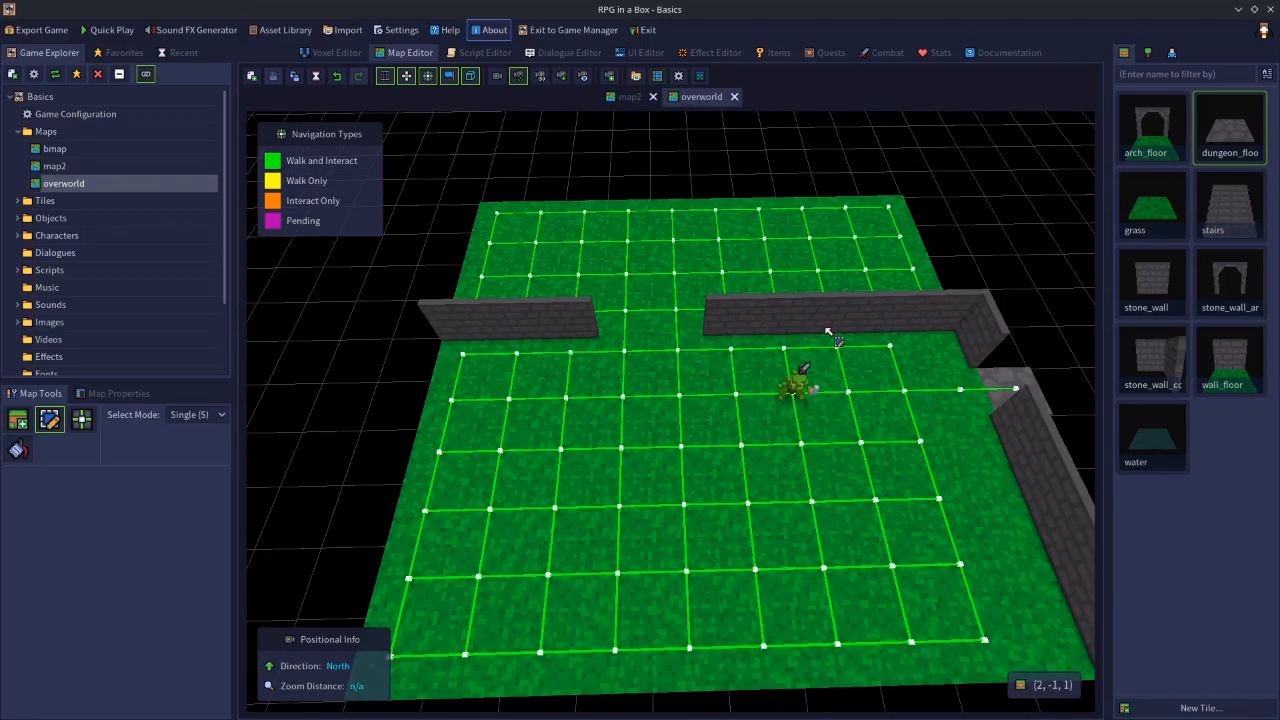
left_click(630, 97)
left_click(703, 98)
left_click(631, 103)
left_click(700, 98)
Close map2, reopen it from the project's maps, and return to the overworld map
left_click(653, 97)
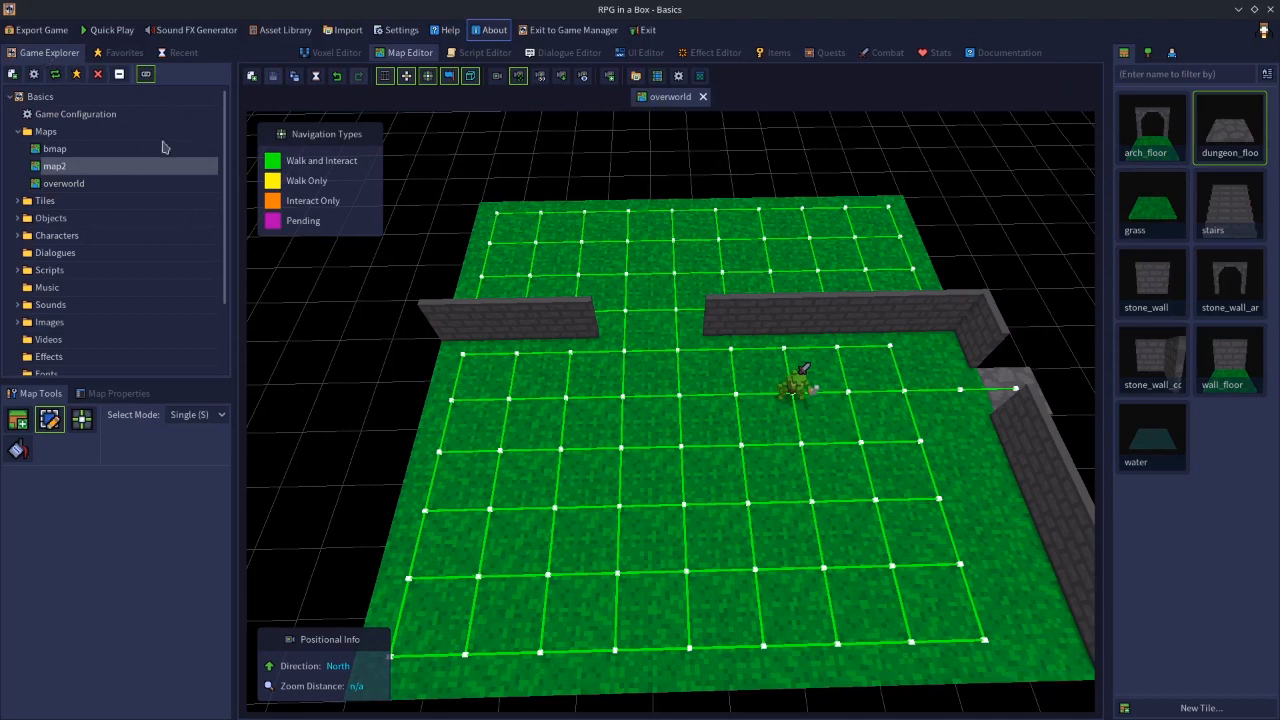
double_click(50, 167)
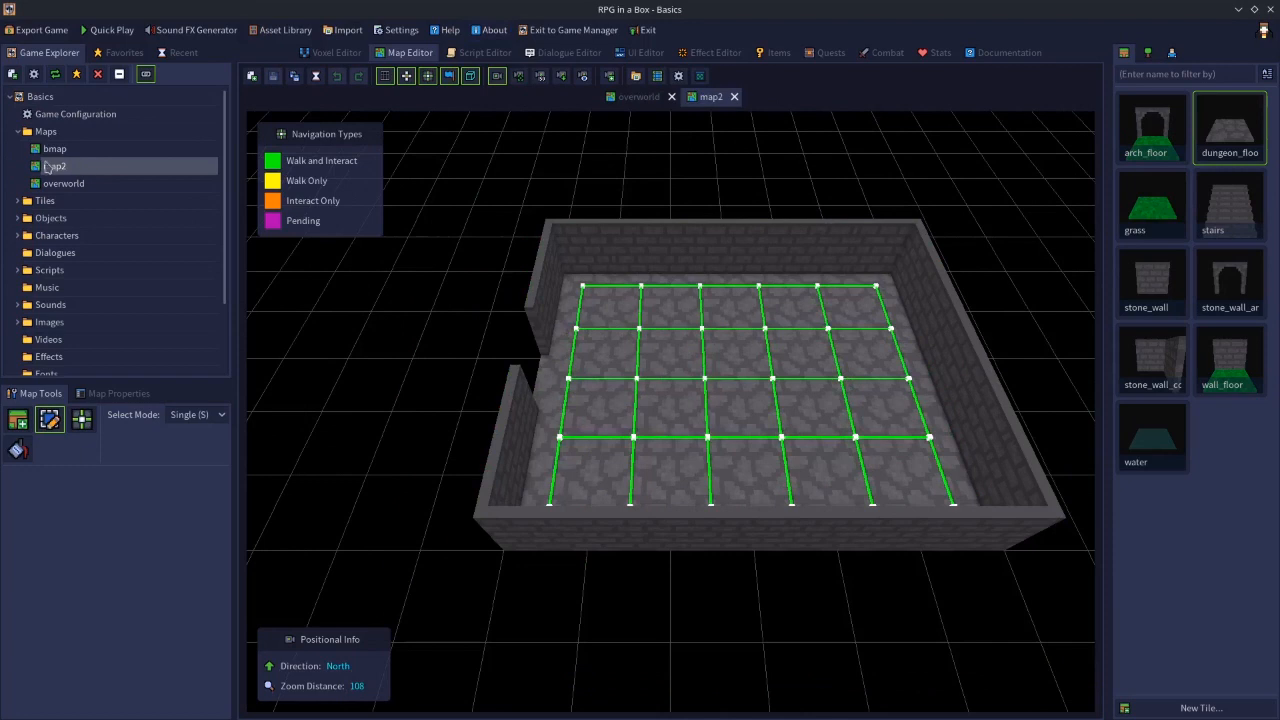
left_click(638, 97)
left_click(708, 98)
left_click(654, 98)
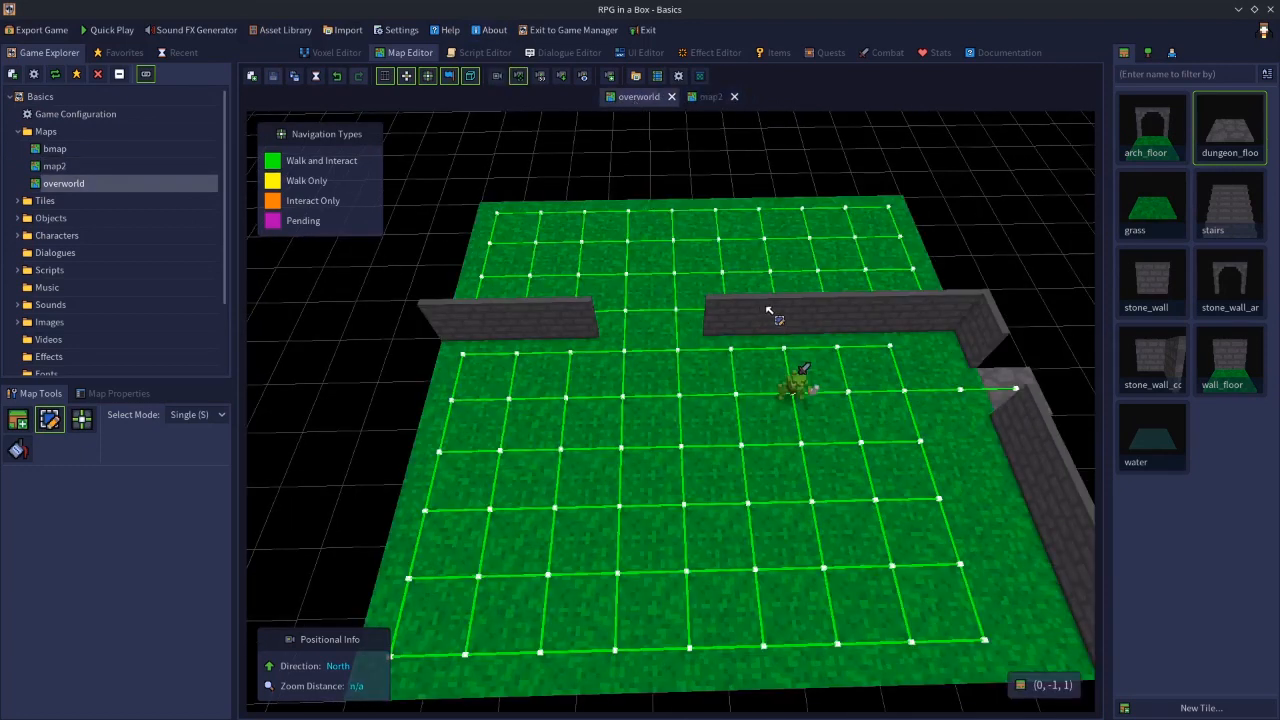
Select the dungeon_floor tile at (5, 0, 0) in overworld's wall opening and the one at (-2, -1, 0) in map2's opening
left_click(1003, 381)
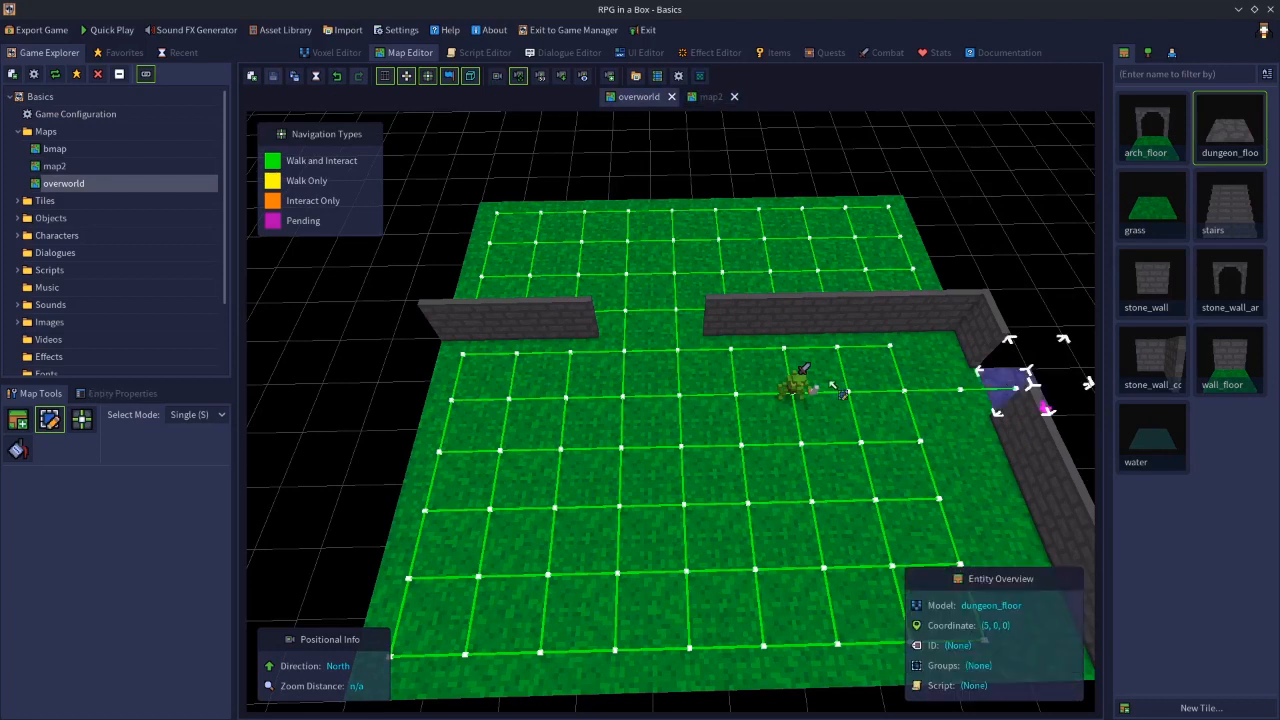
left_click(61, 422)
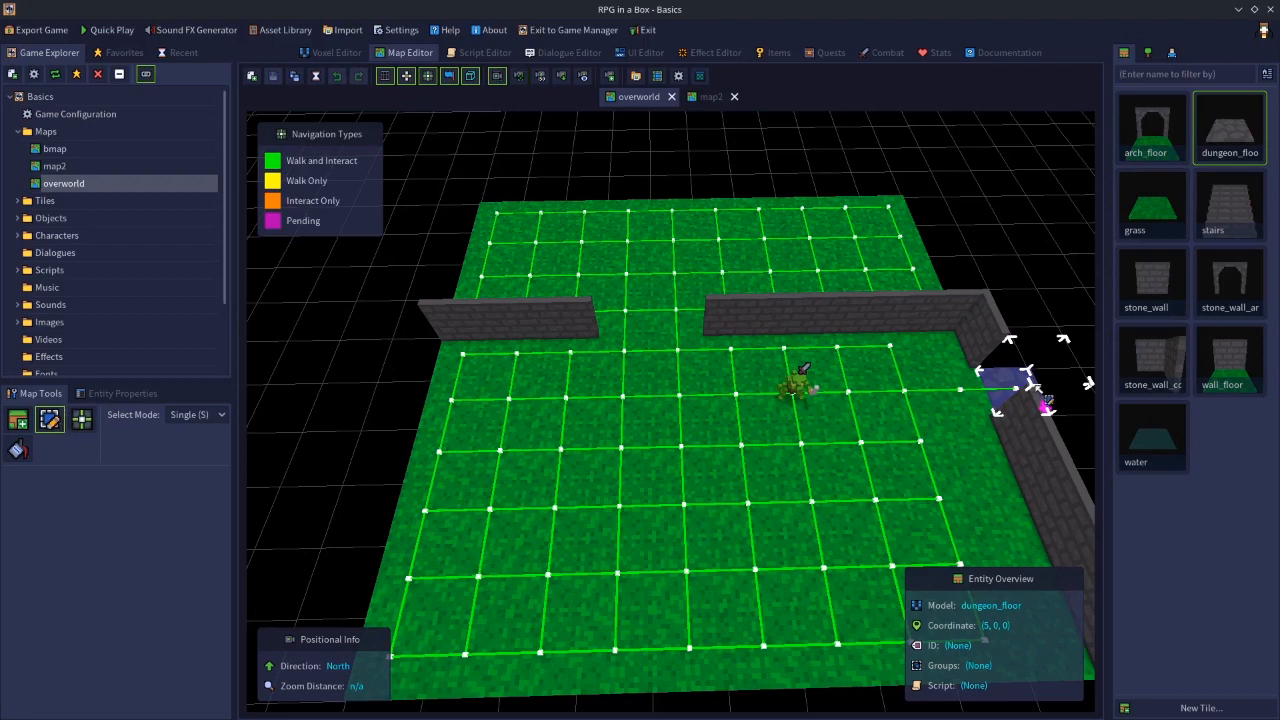
left_click(706, 97)
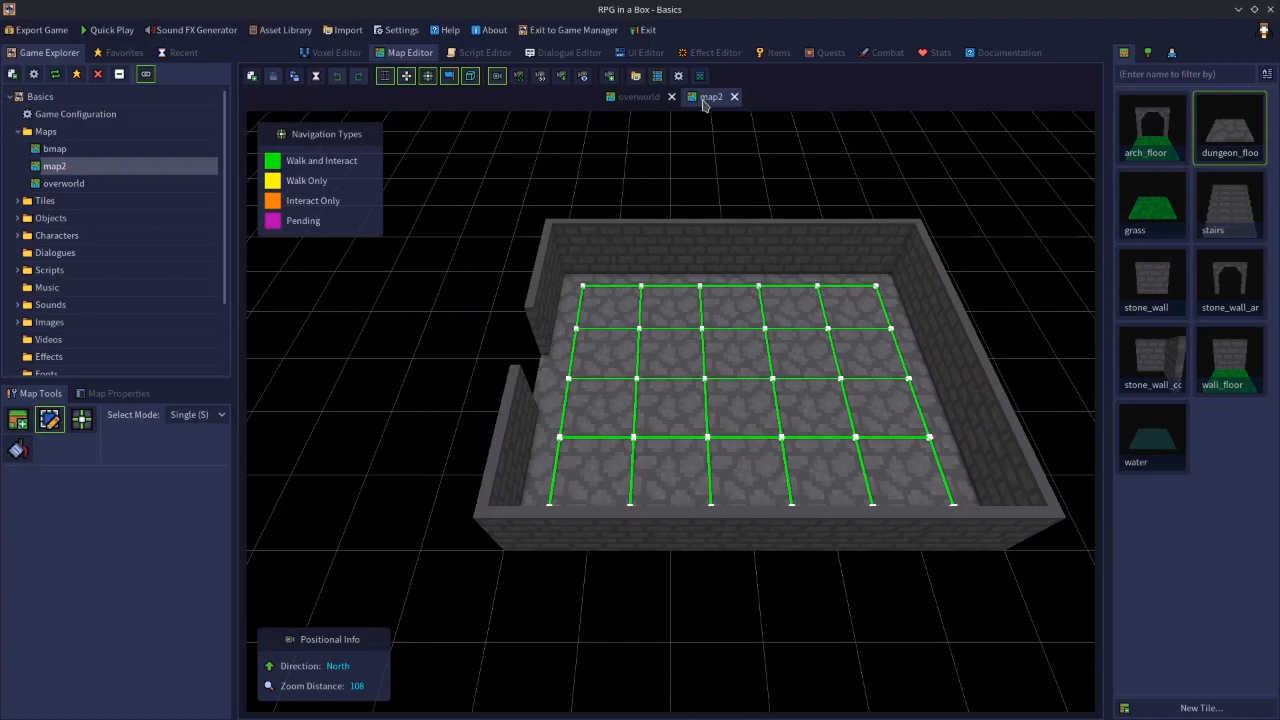
left_click(566, 388)
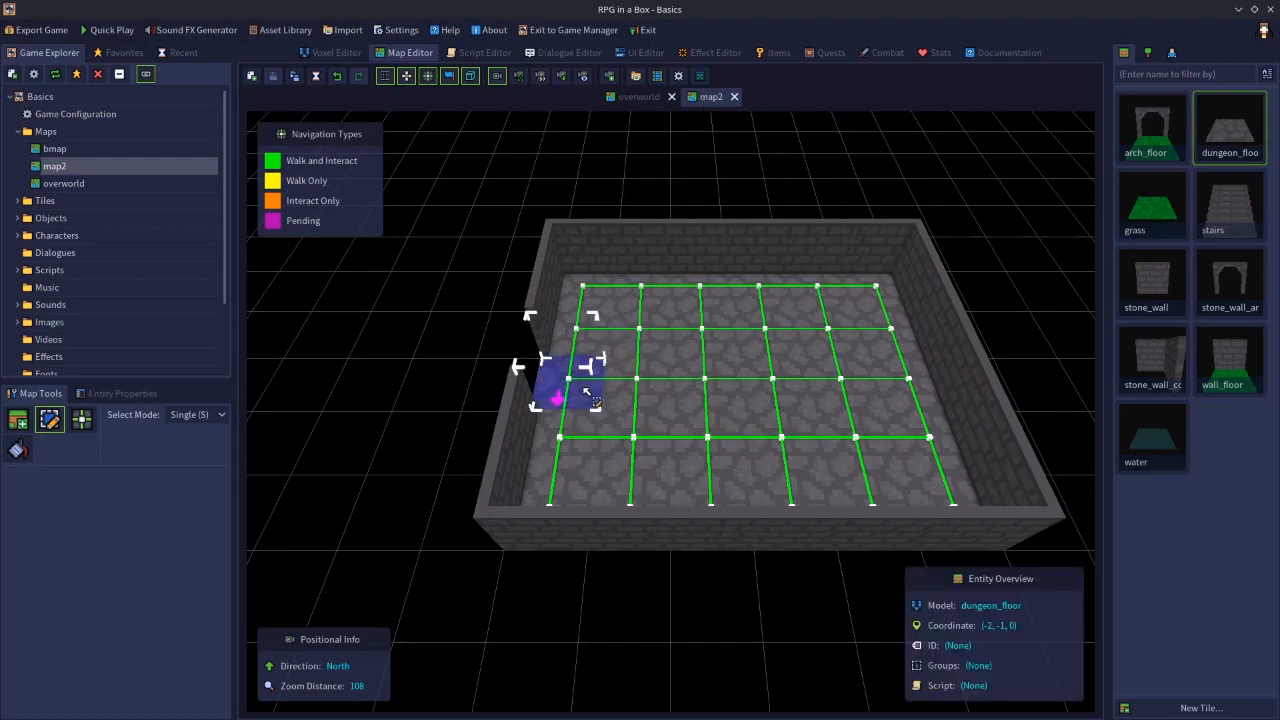
left_click(638, 97)
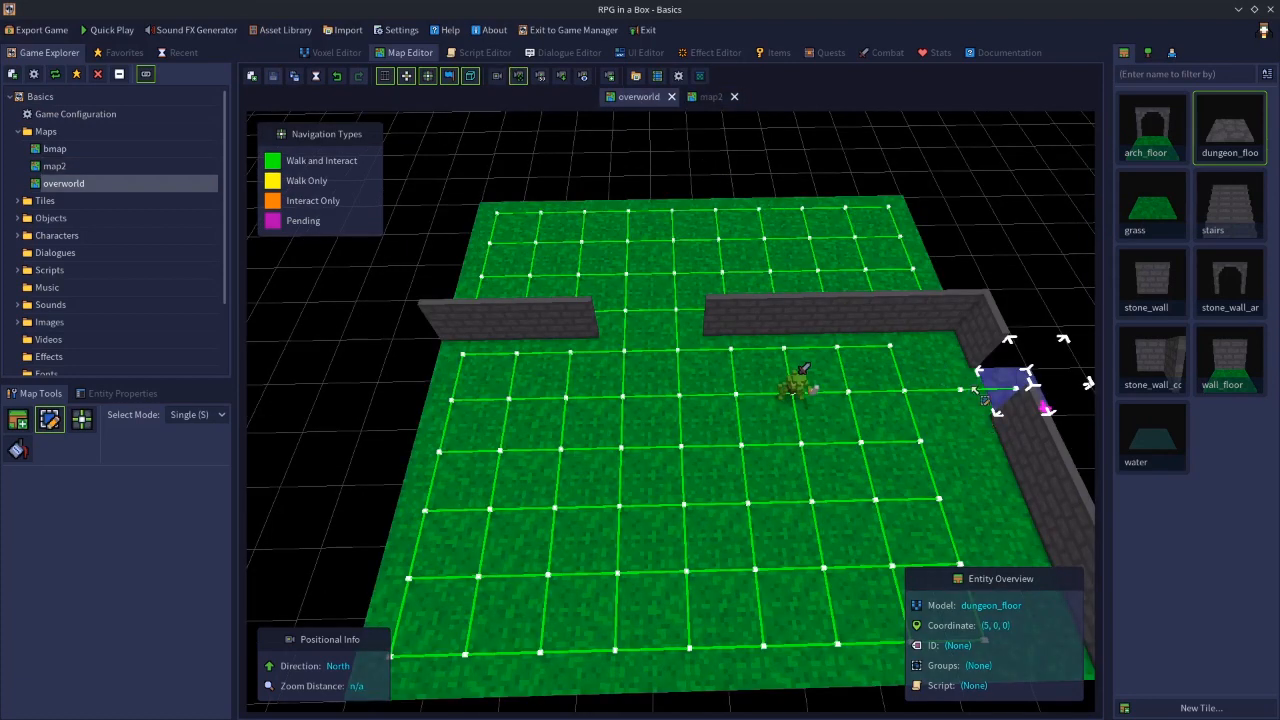
left_click(712, 97)
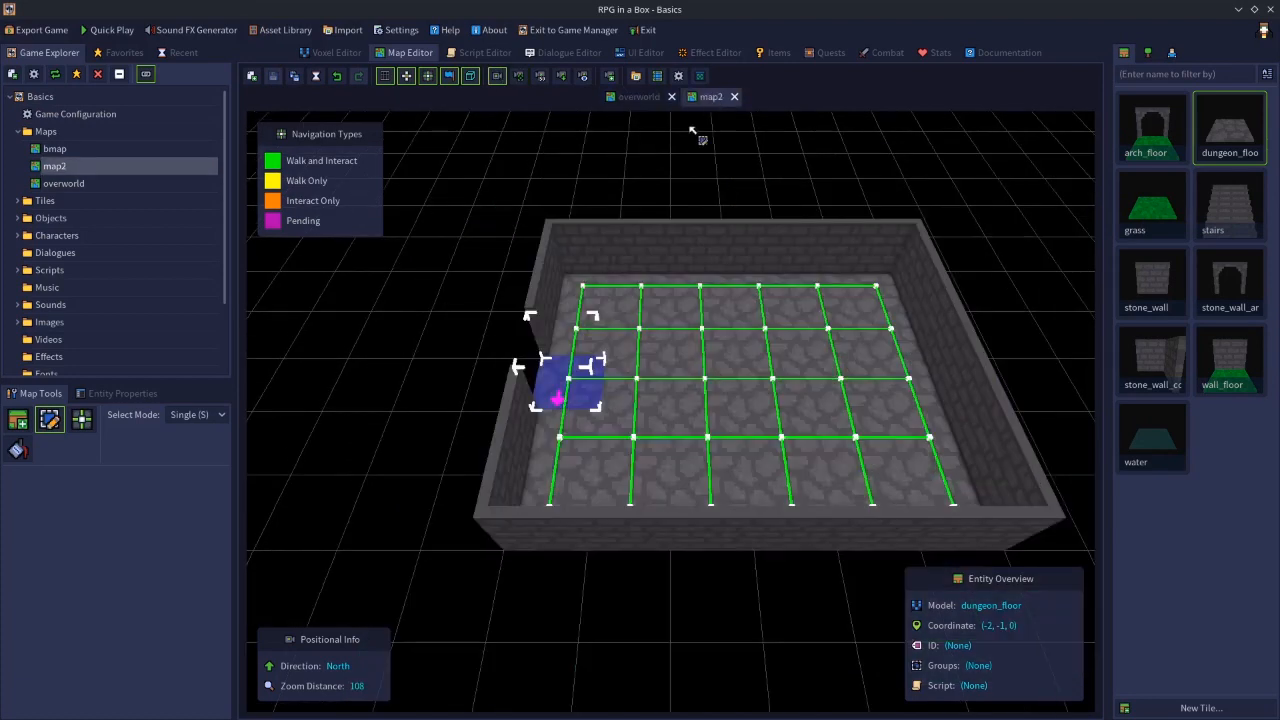
Check the map link options on map2's selected tile, and link overworld's selected dungeon_floor tile with map2
right_click(589, 384)
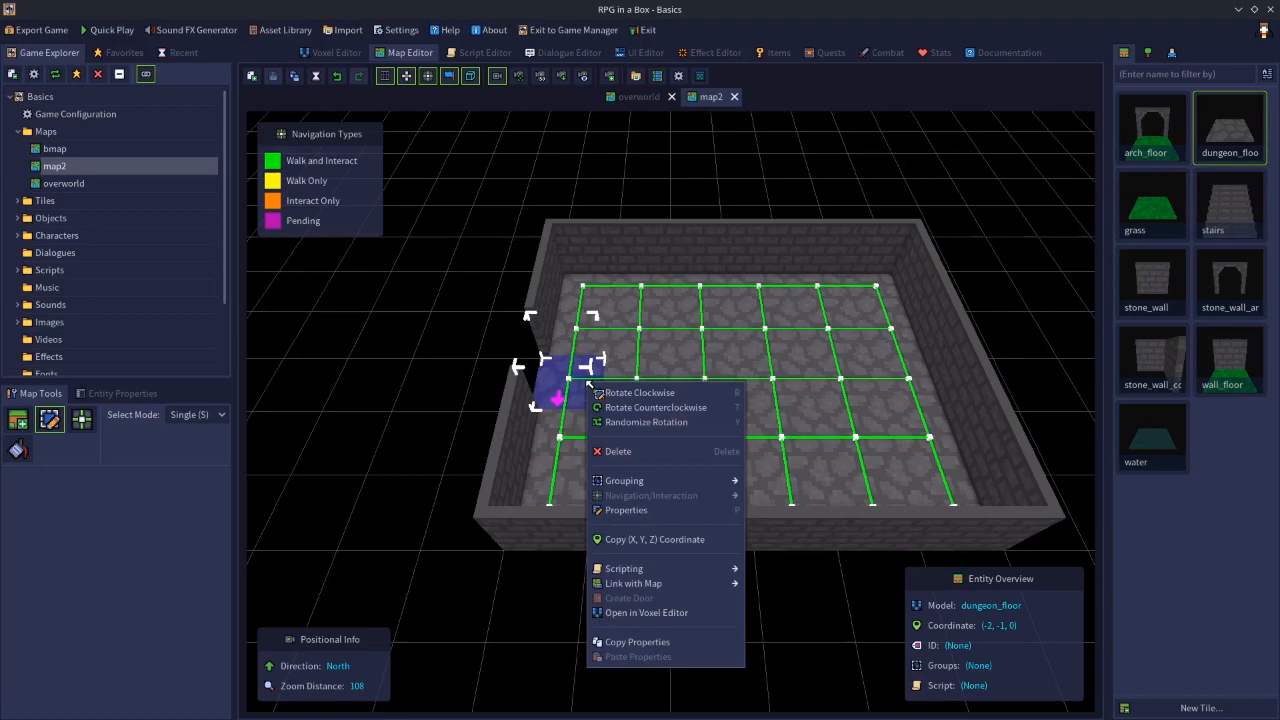
mouse_move(610, 588)
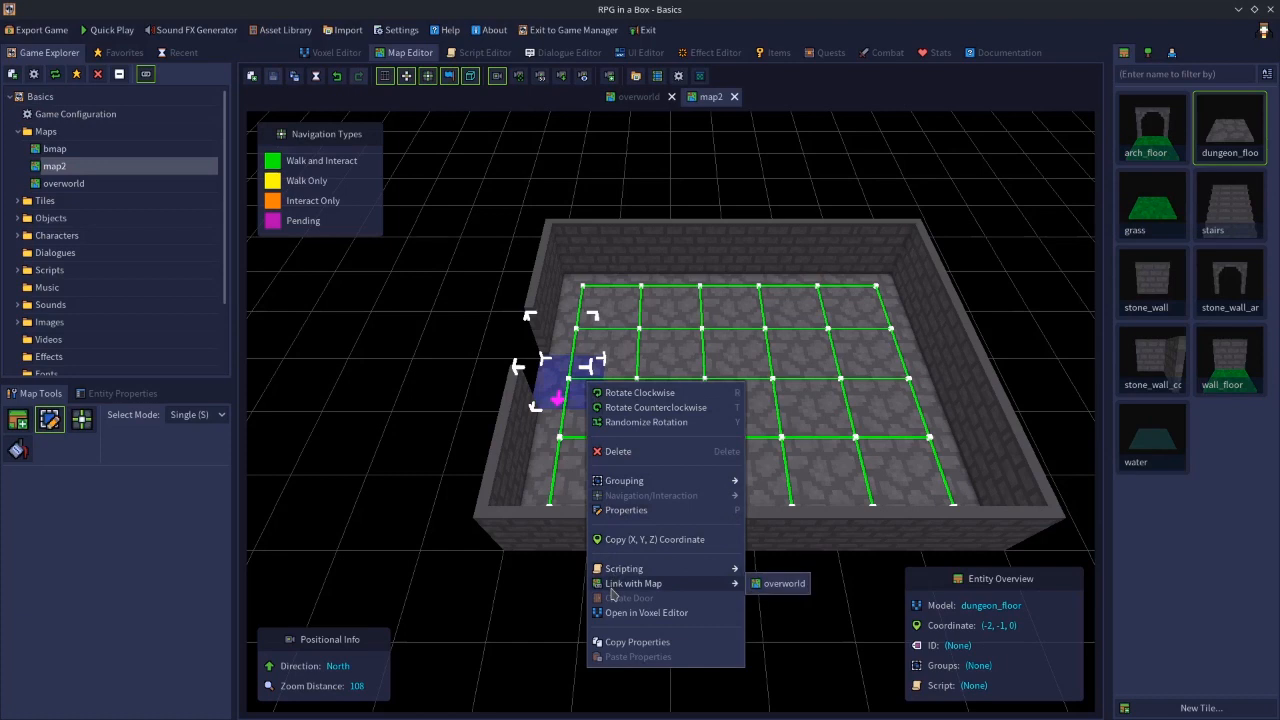
left_click(645, 99)
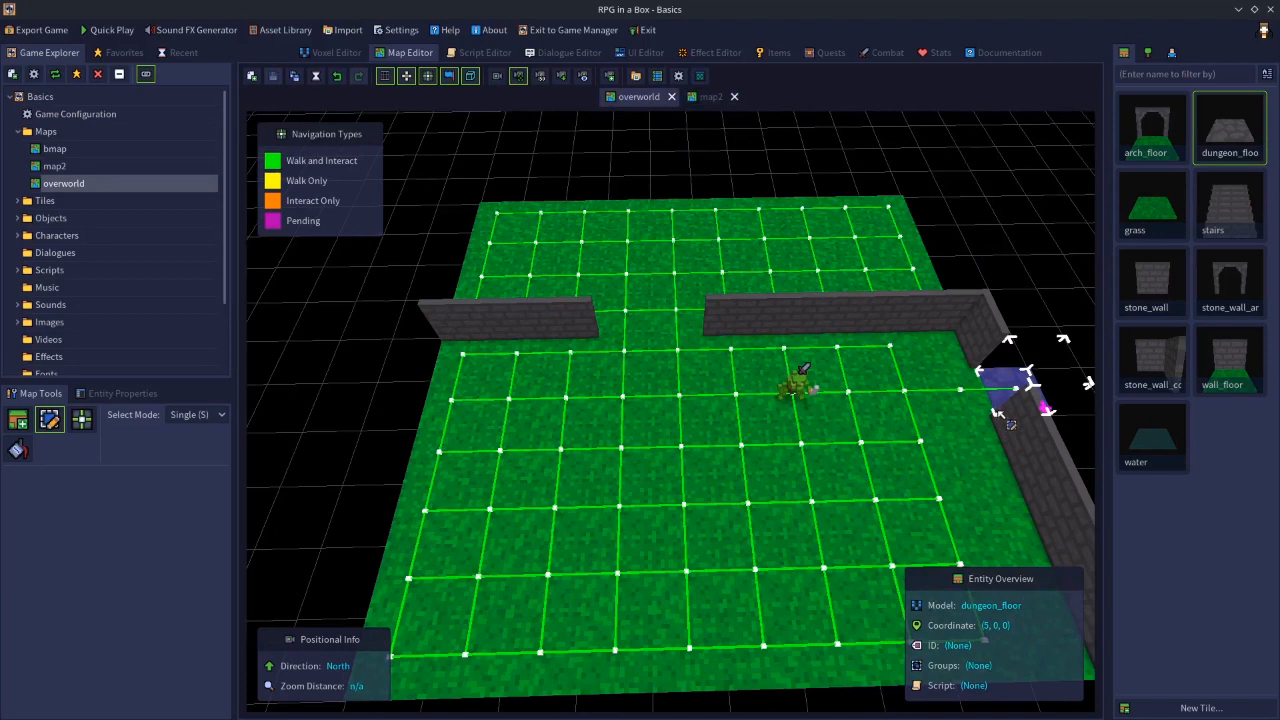
right_click(1003, 387)
mouse_move(1037, 588)
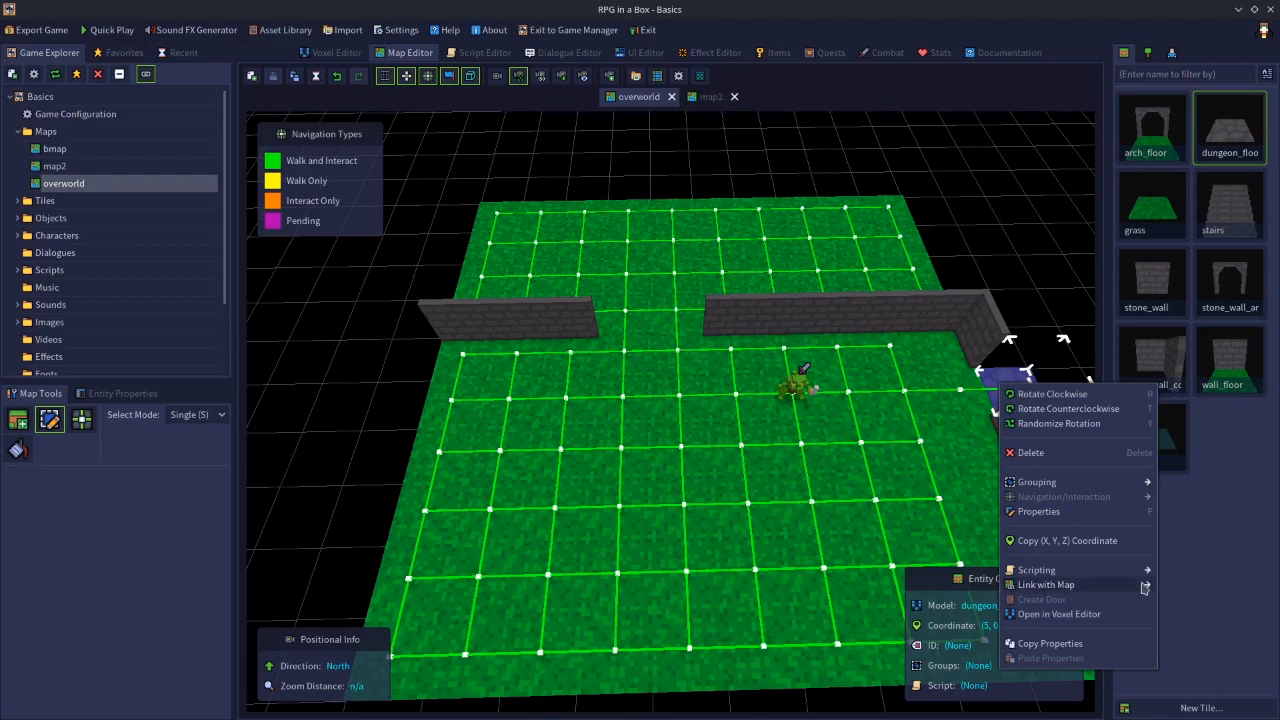
left_click(1180, 585)
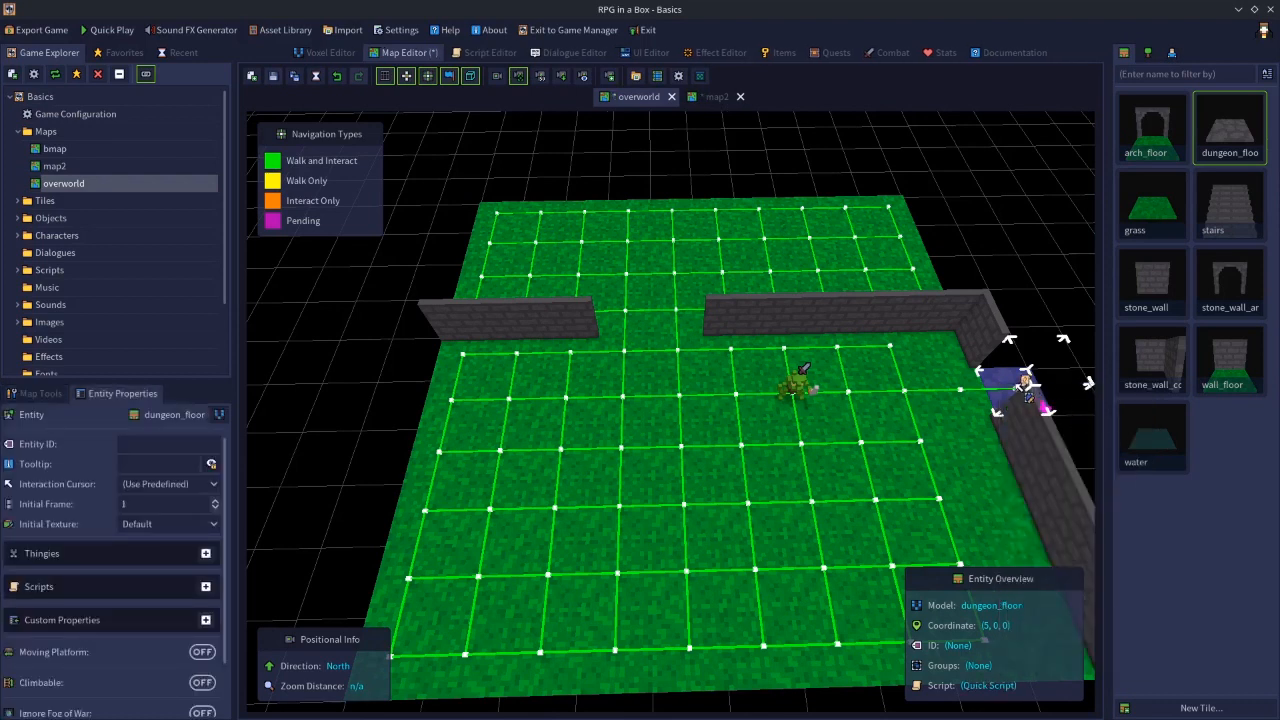
Deselect the linked tiles in both maps, and save map2 and overworld
left_click(1026, 303)
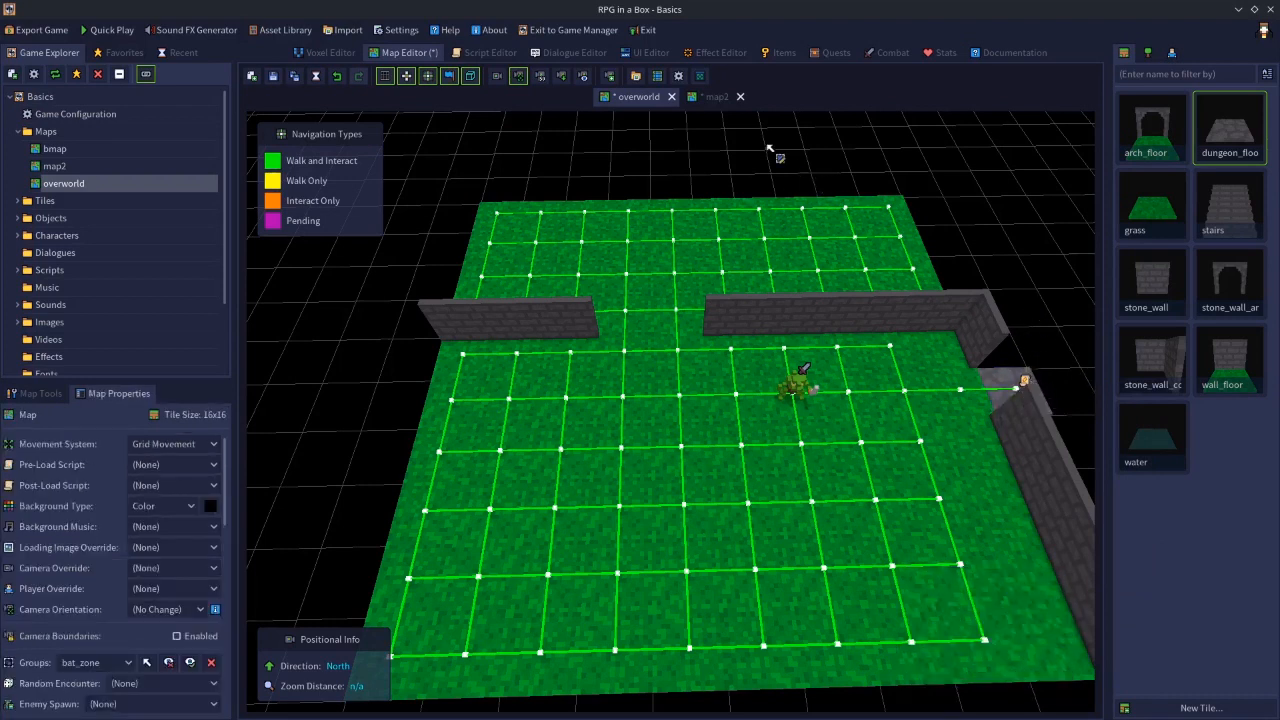
left_click(714, 97)
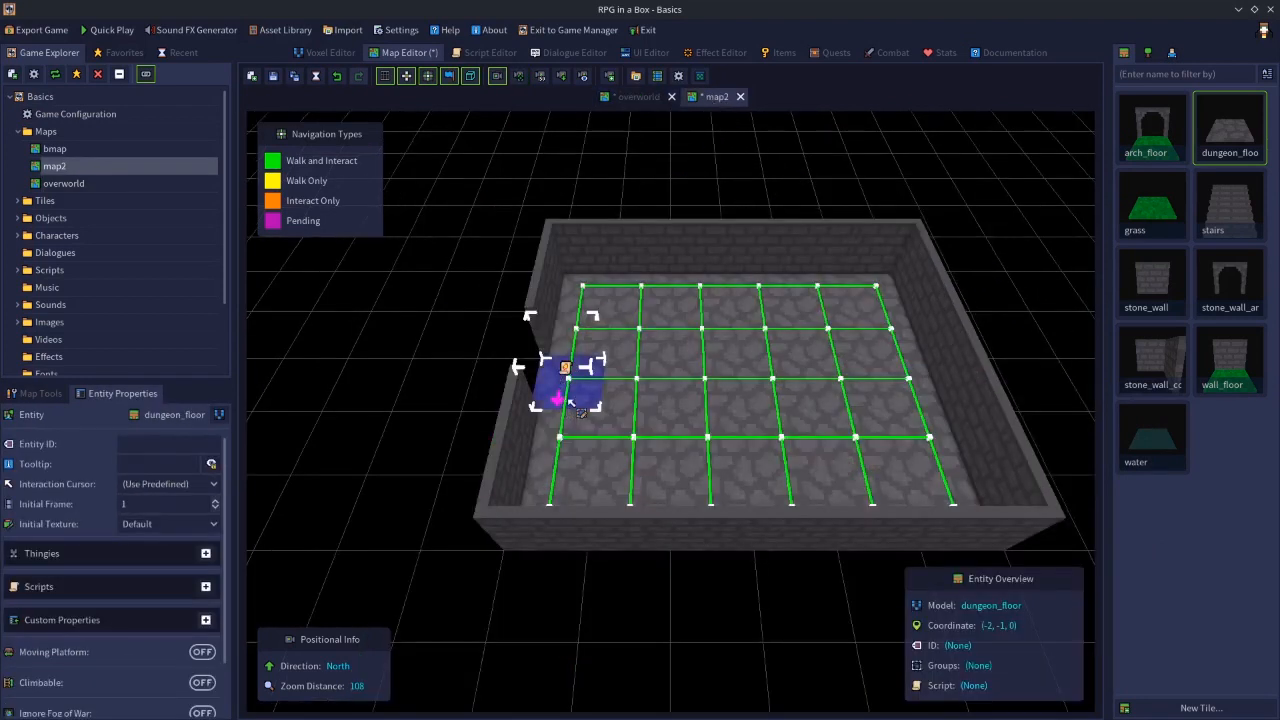
key("Delete")
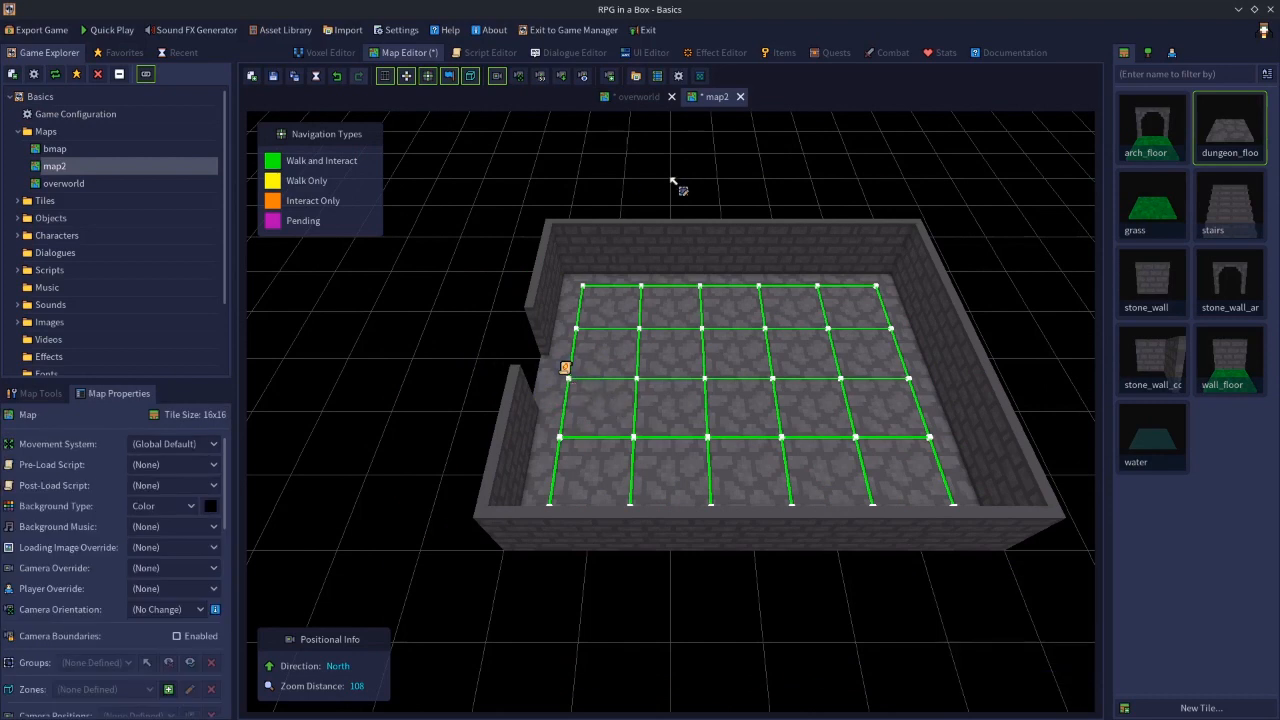
left_click(273, 76)
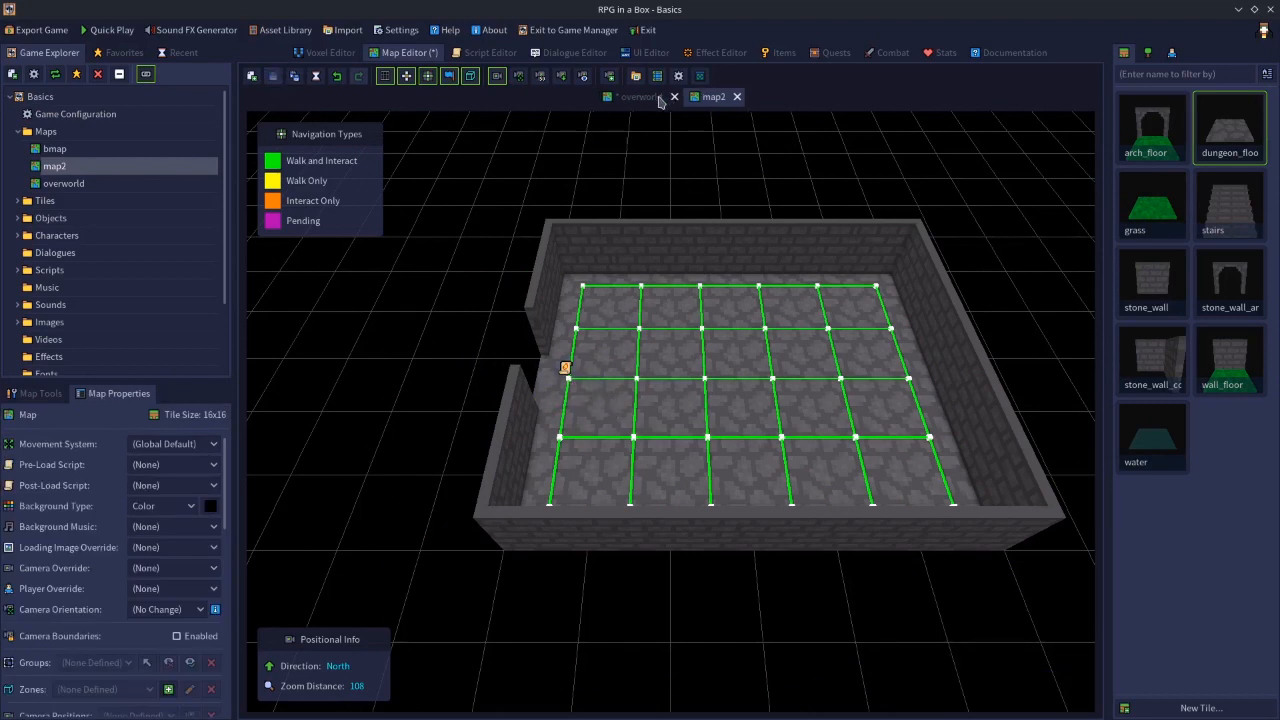
left_click(650, 98)
left_click(277, 81)
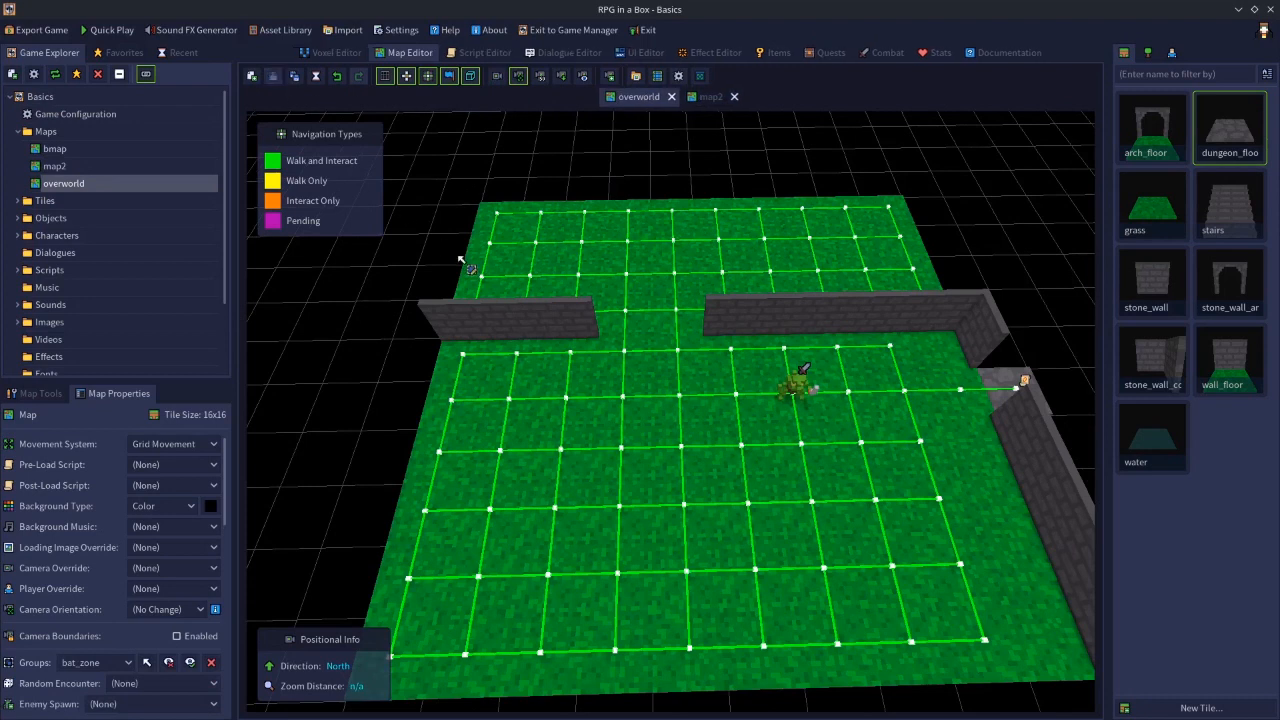
Examine the quick scripts on the linked dungeon_floor tiles in overworld and map2, including their trigger event and target coordinates
left_click(1009, 382)
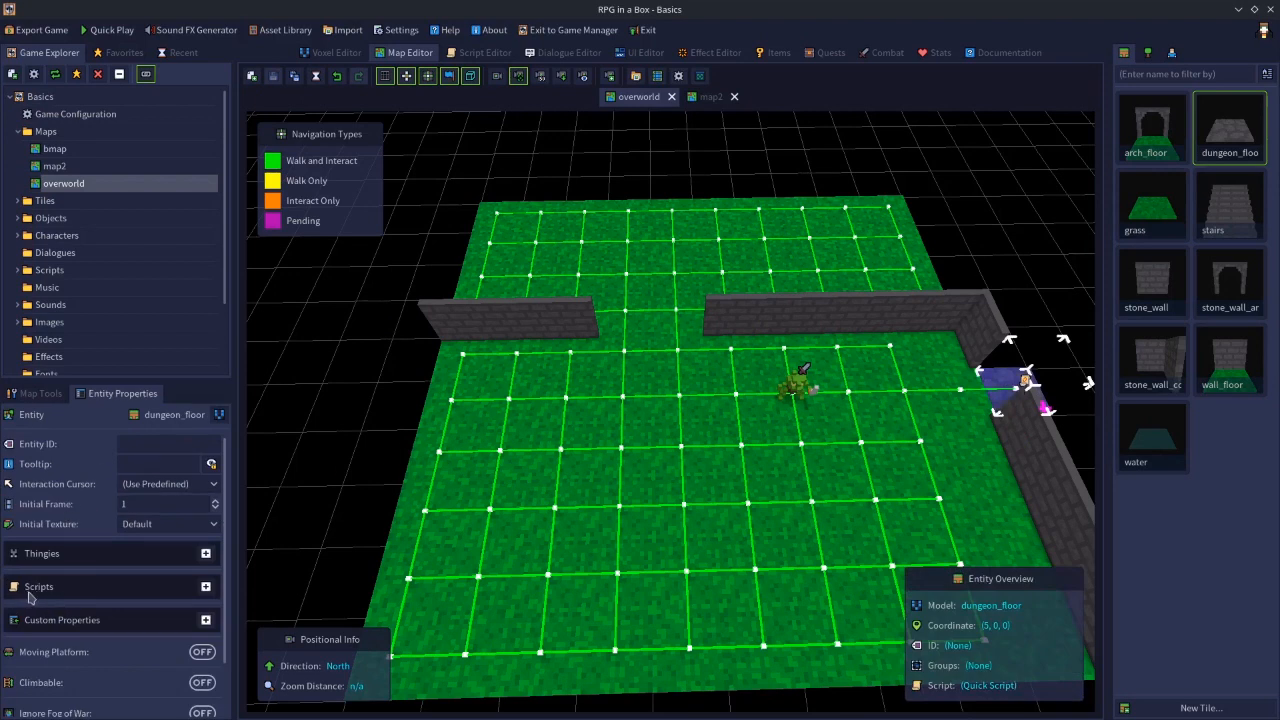
left_click(205, 586)
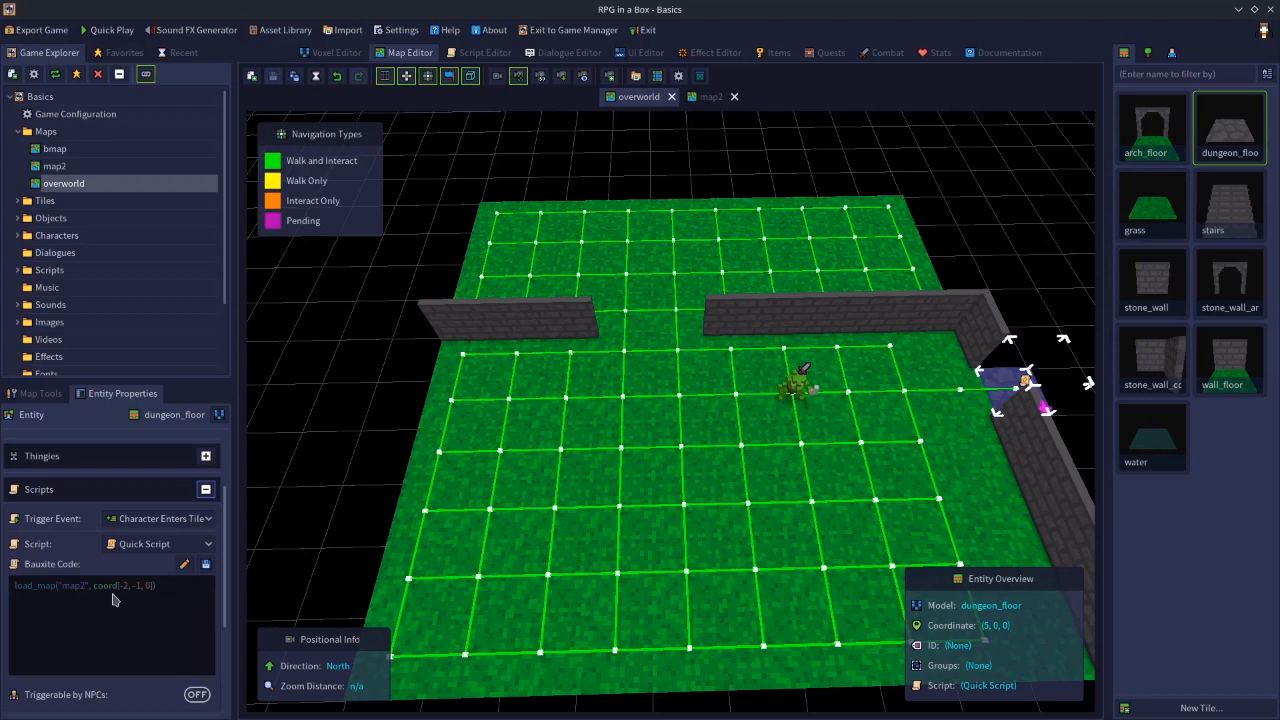
left_click(707, 97)
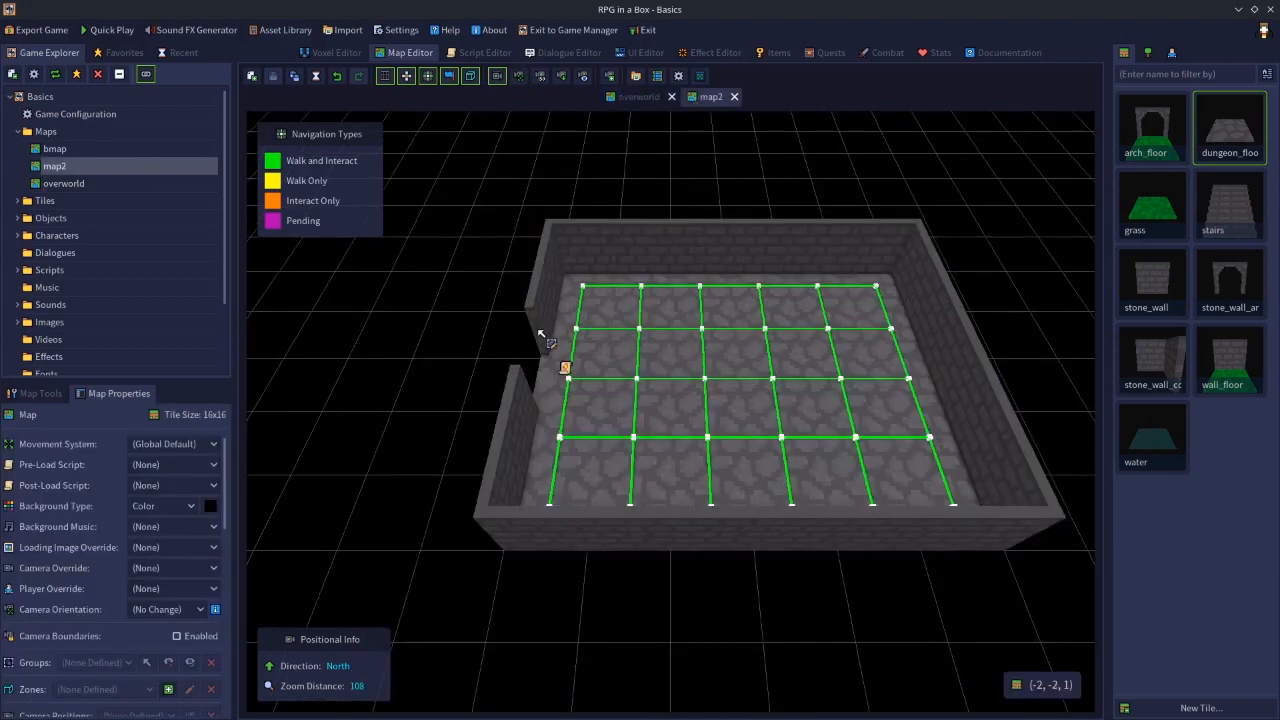
left_click(562, 387)
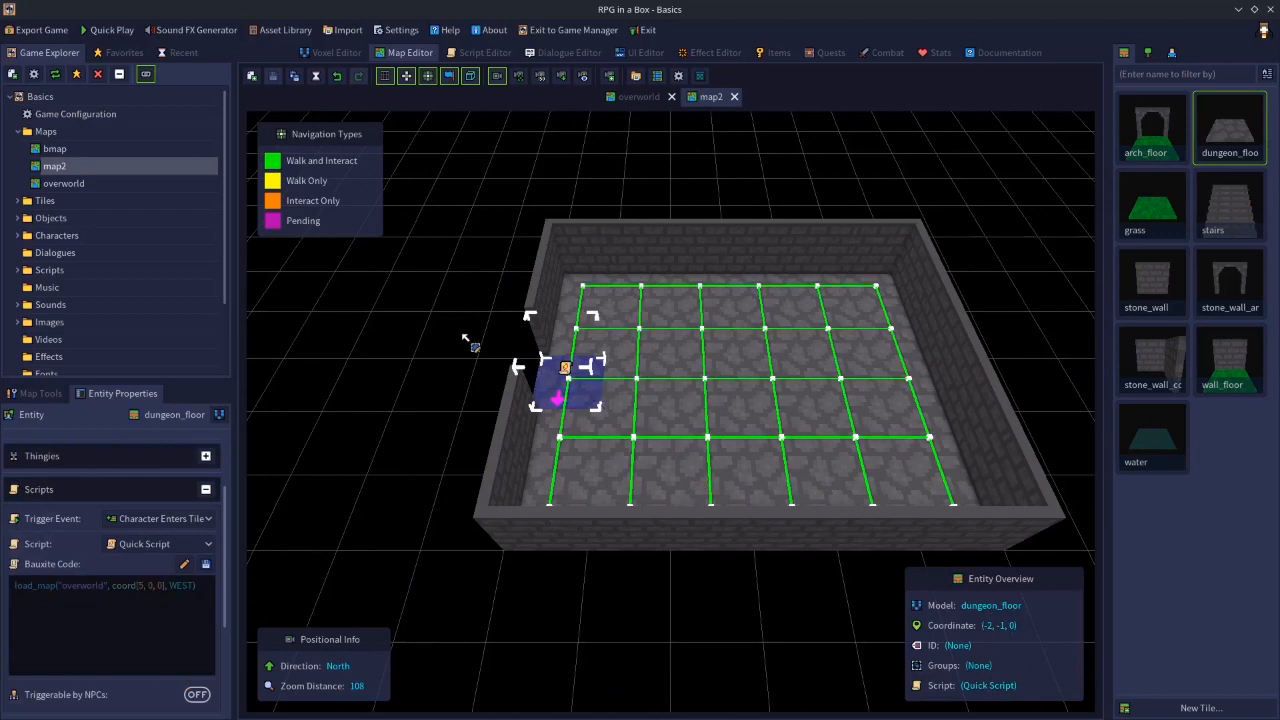
left_click(466, 335)
left_click(564, 396)
Recheck the script on overworld's linked tile, and clear the tile selection in both maps
left_click(634, 97)
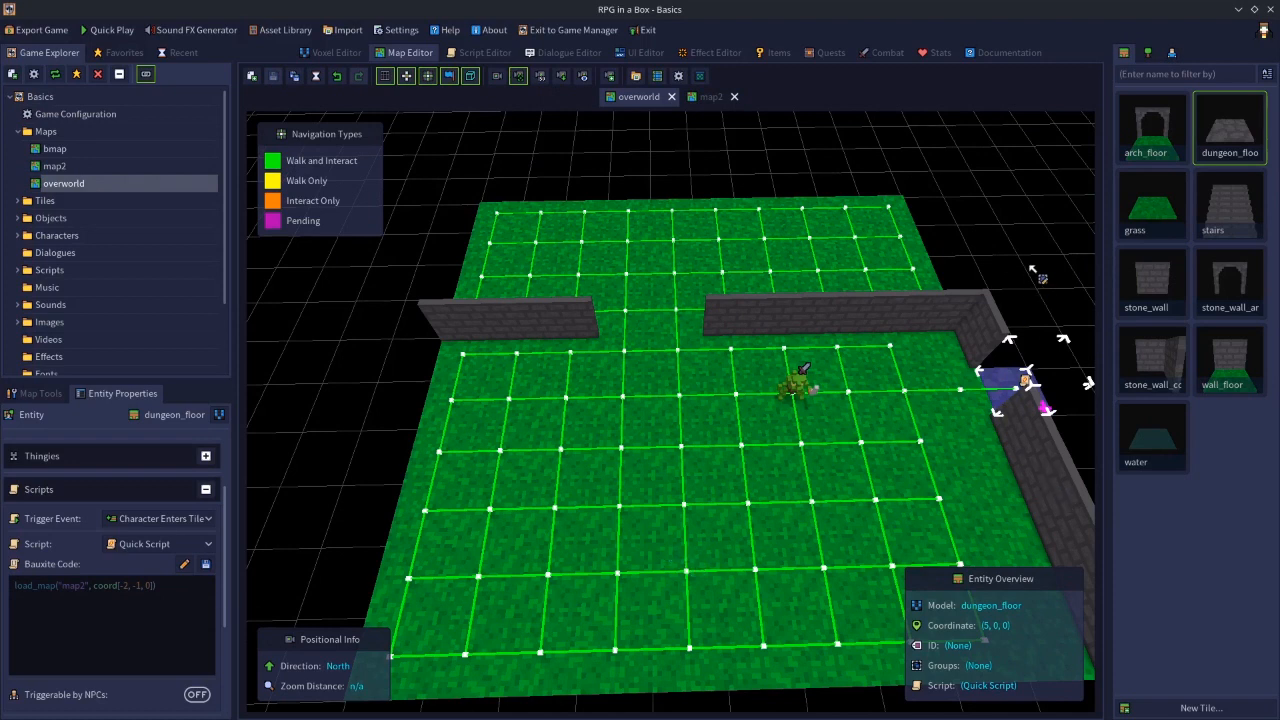
left_click(1070, 295)
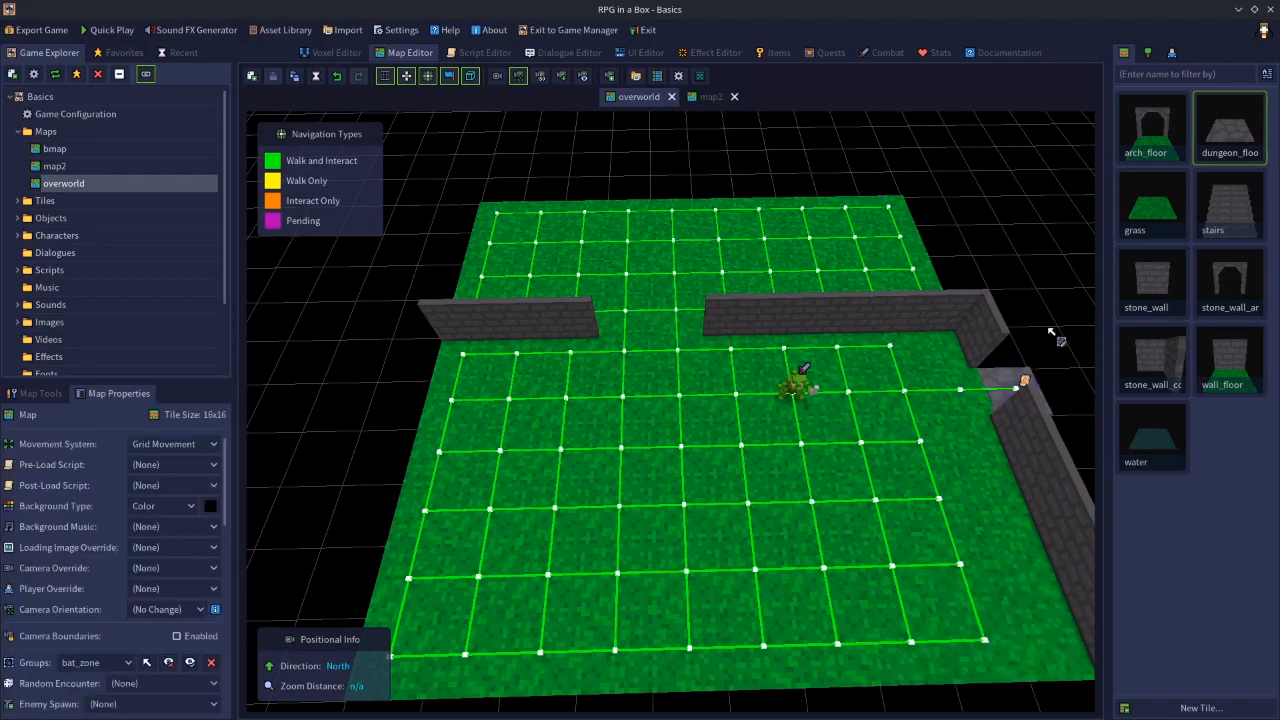
left_click(1015, 390)
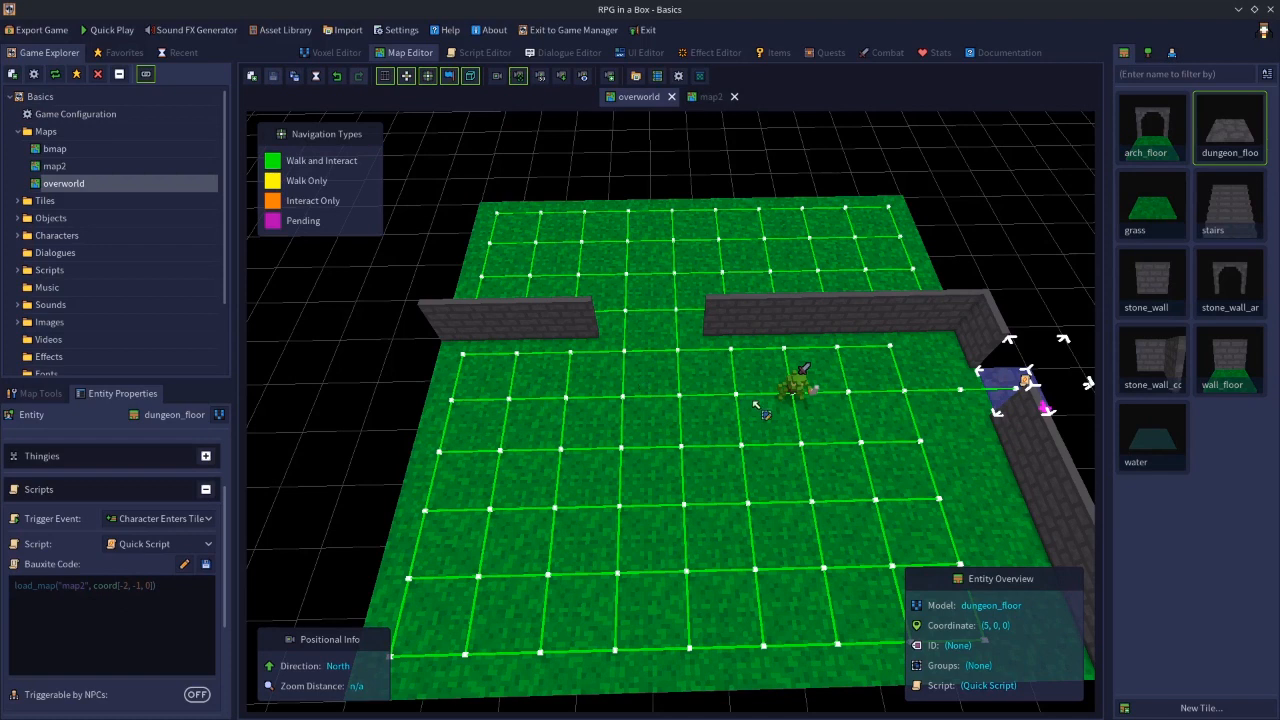
left_click(1022, 338)
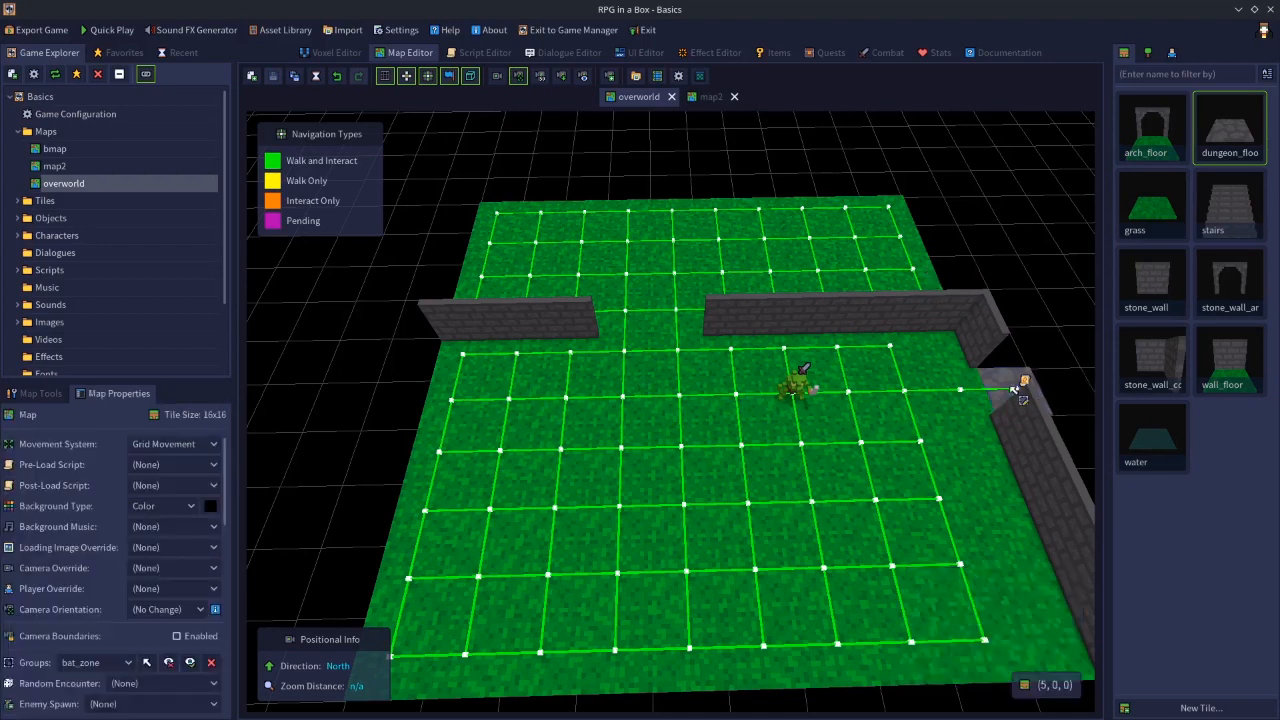
left_click(711, 96)
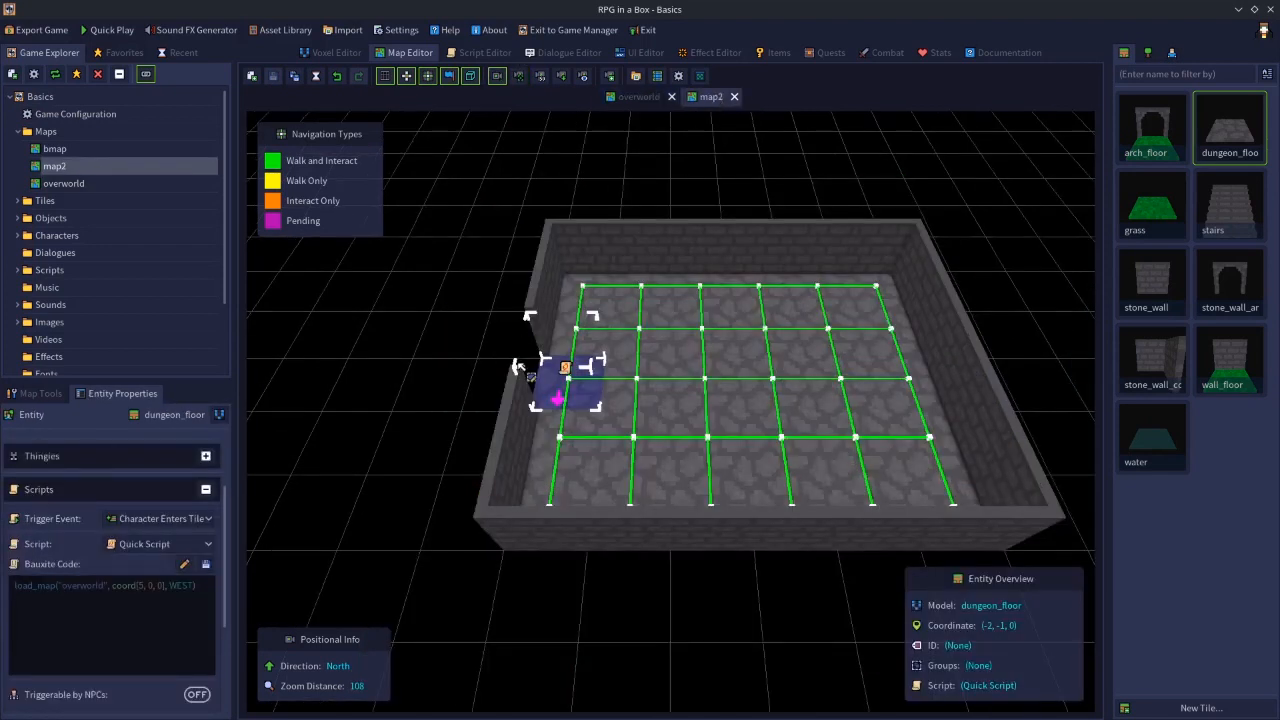
left_click(434, 326)
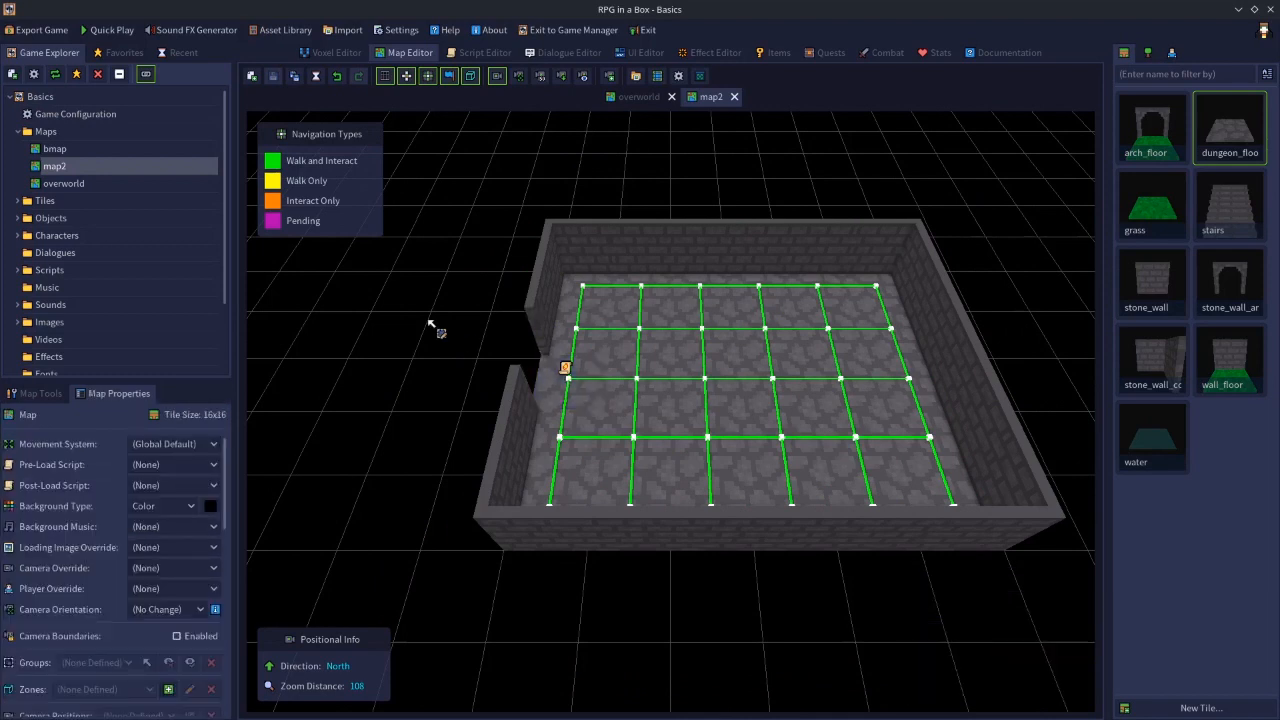
Open the initialization script in the Script Editor and show its visual node layout
left_click(600, 375)
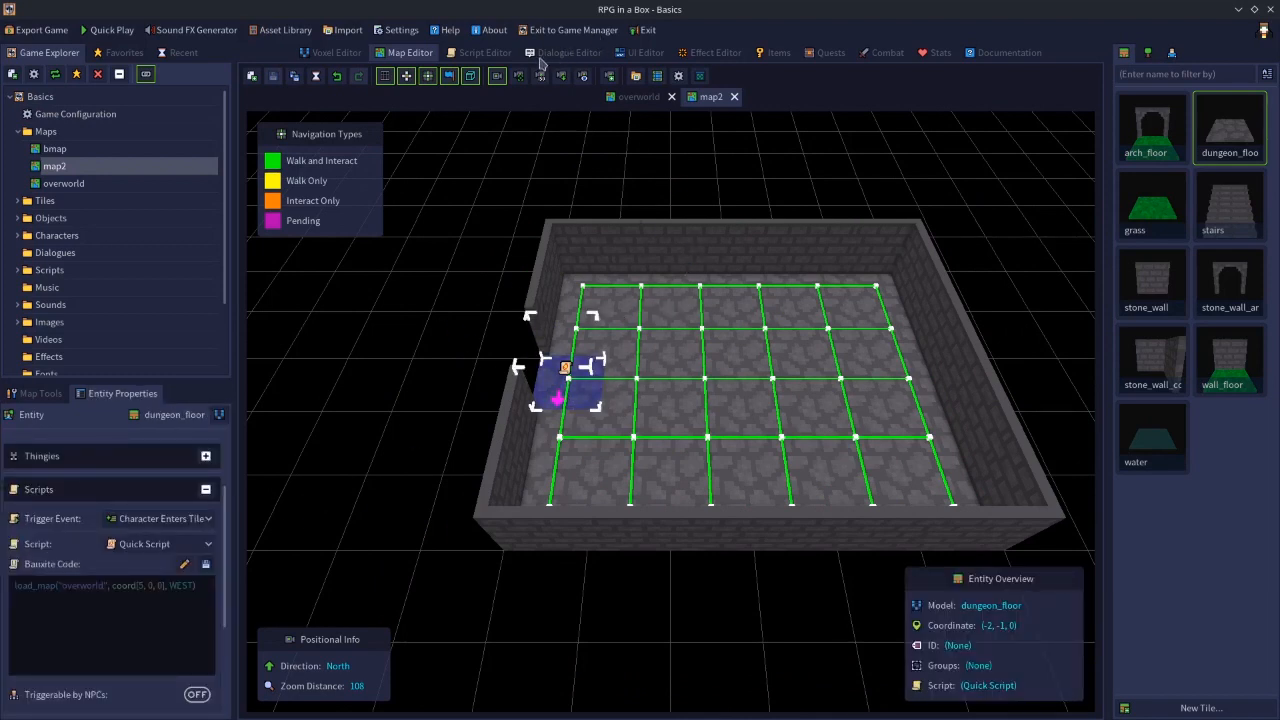
left_click(481, 56)
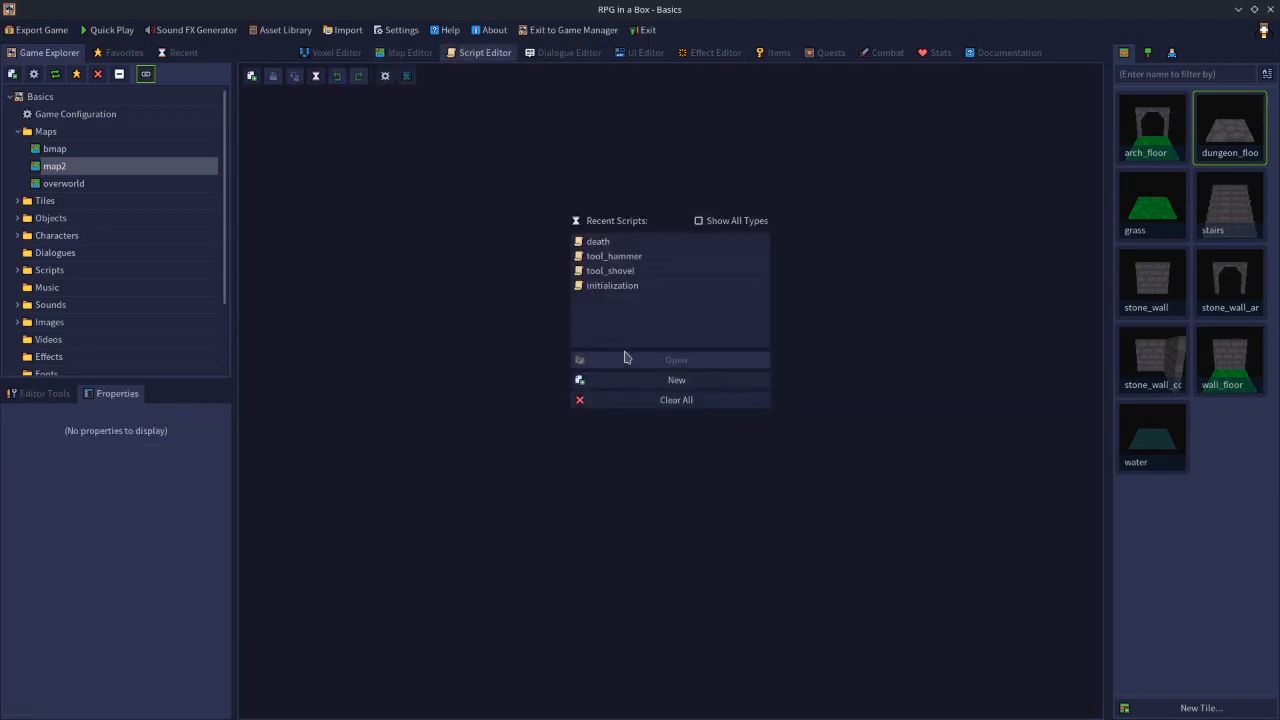
left_click(626, 384)
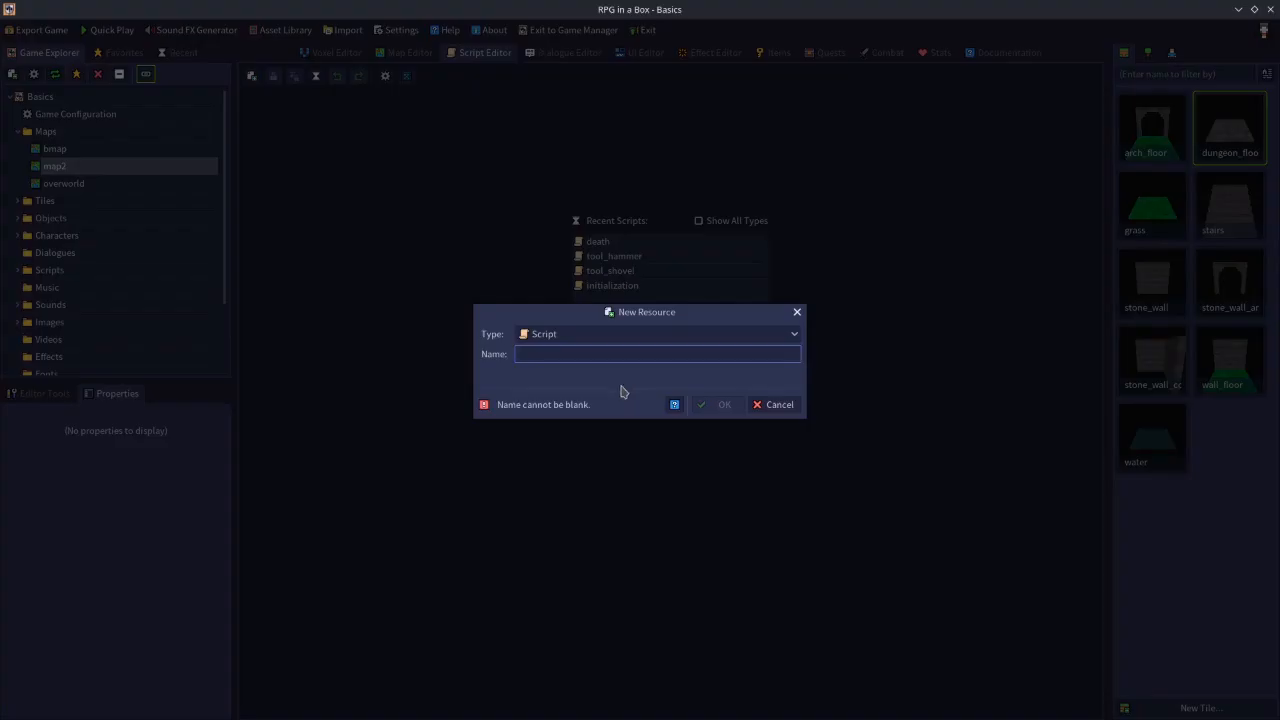
left_click(777, 405)
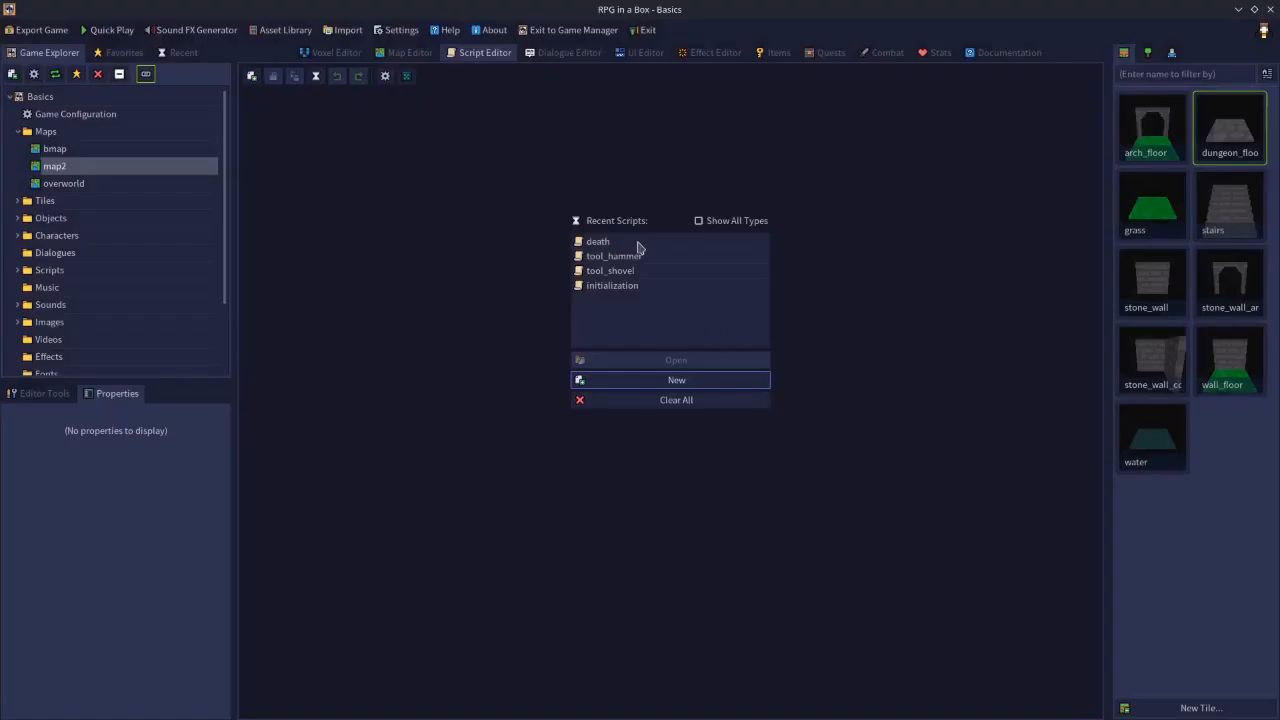
double_click(606, 287)
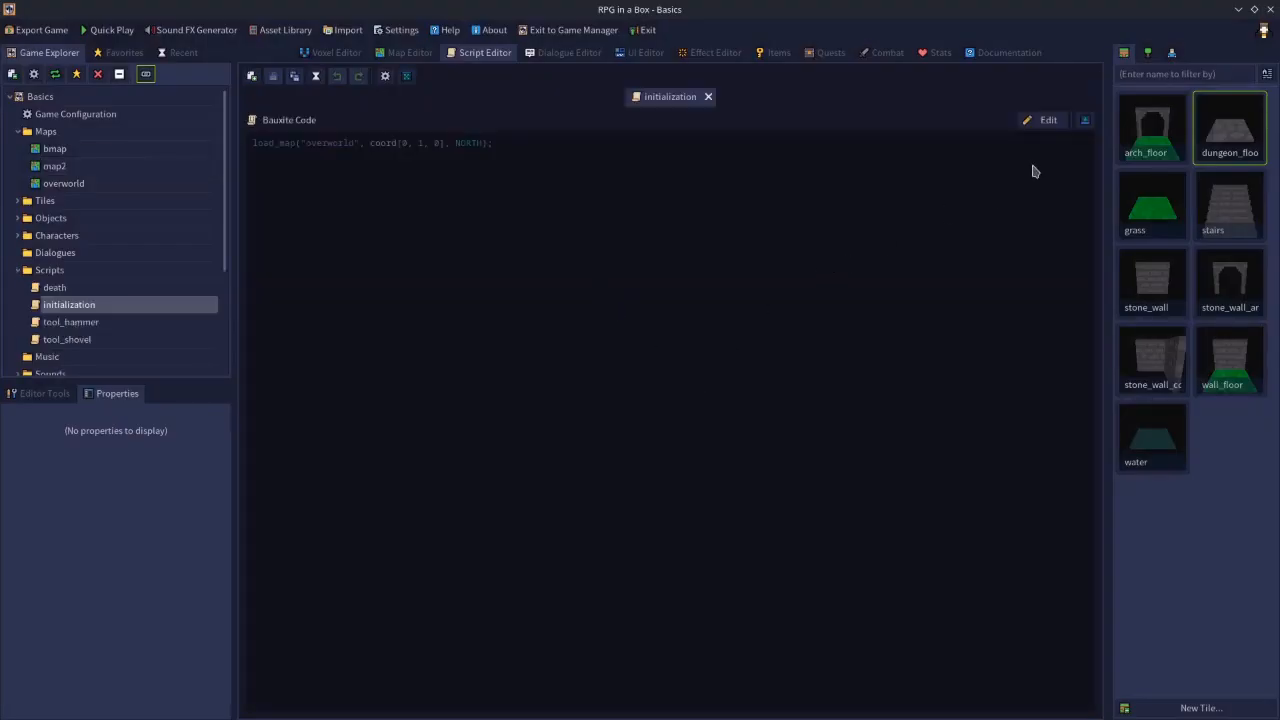
left_click(1084, 121)
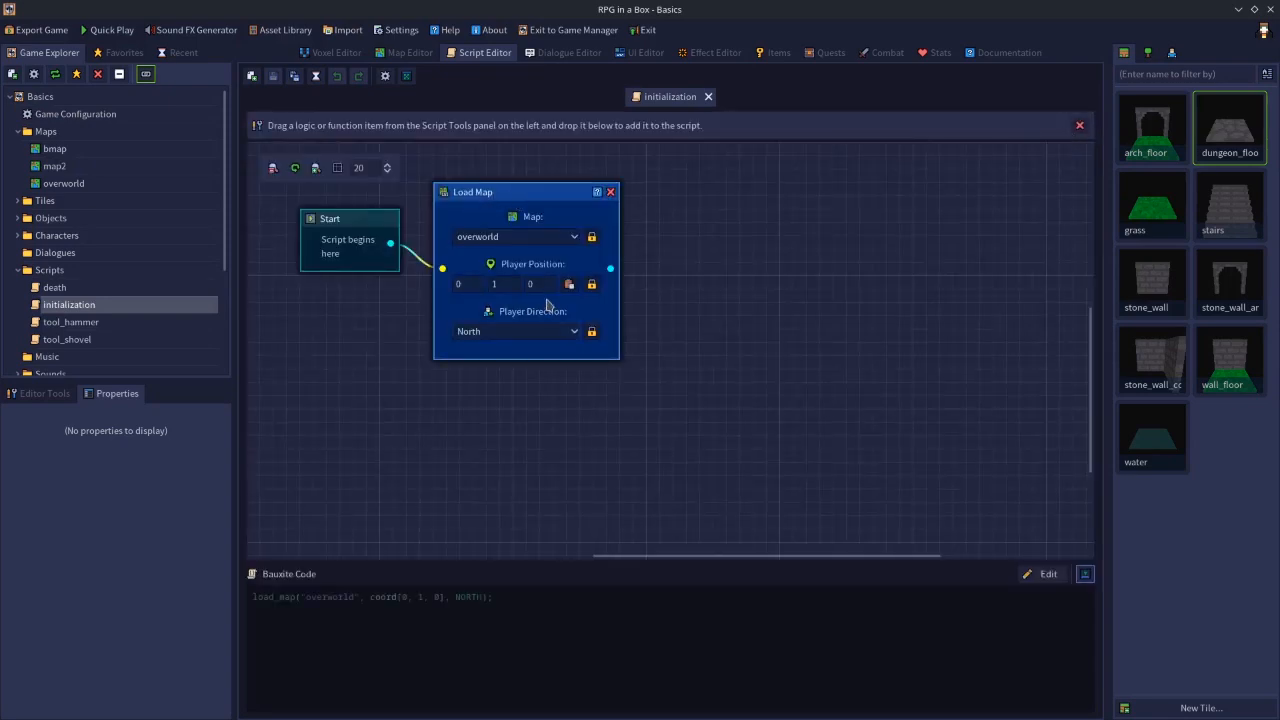
Try West, (No Change) and North as the player direction in the initialization script's Load Map node
left_click(505, 237)
left_click(468, 276)
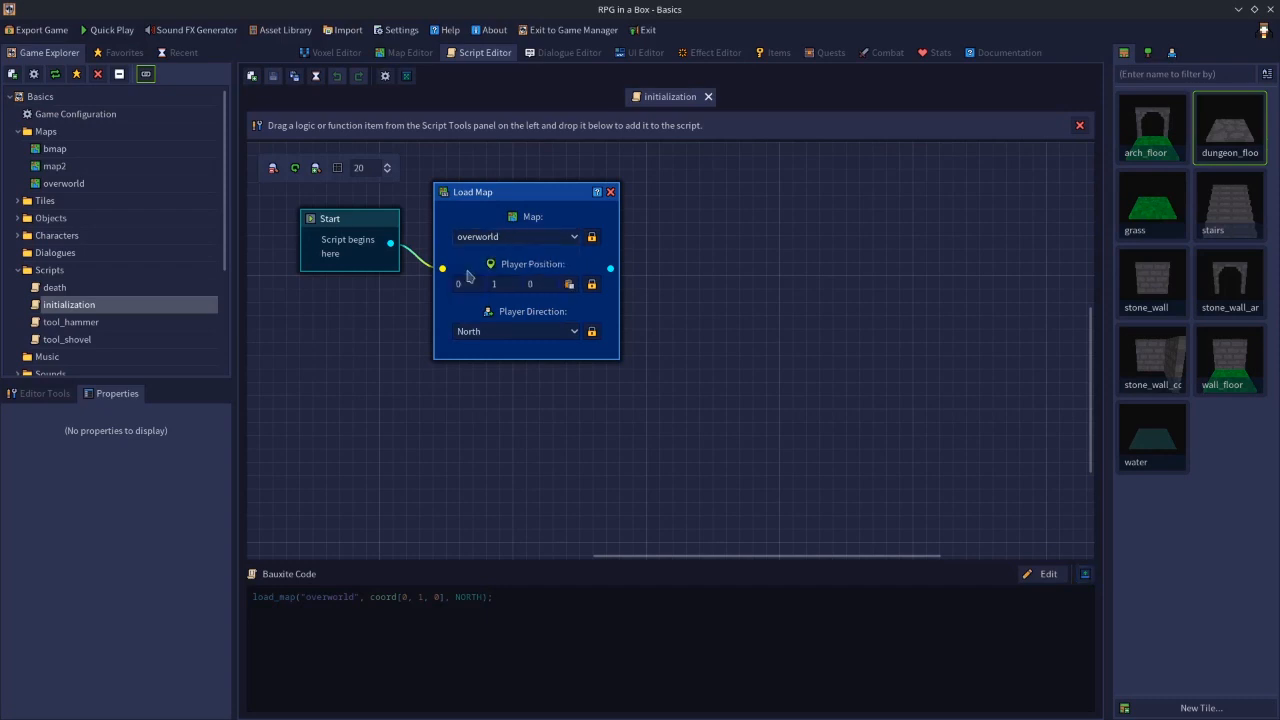
left_click(508, 333)
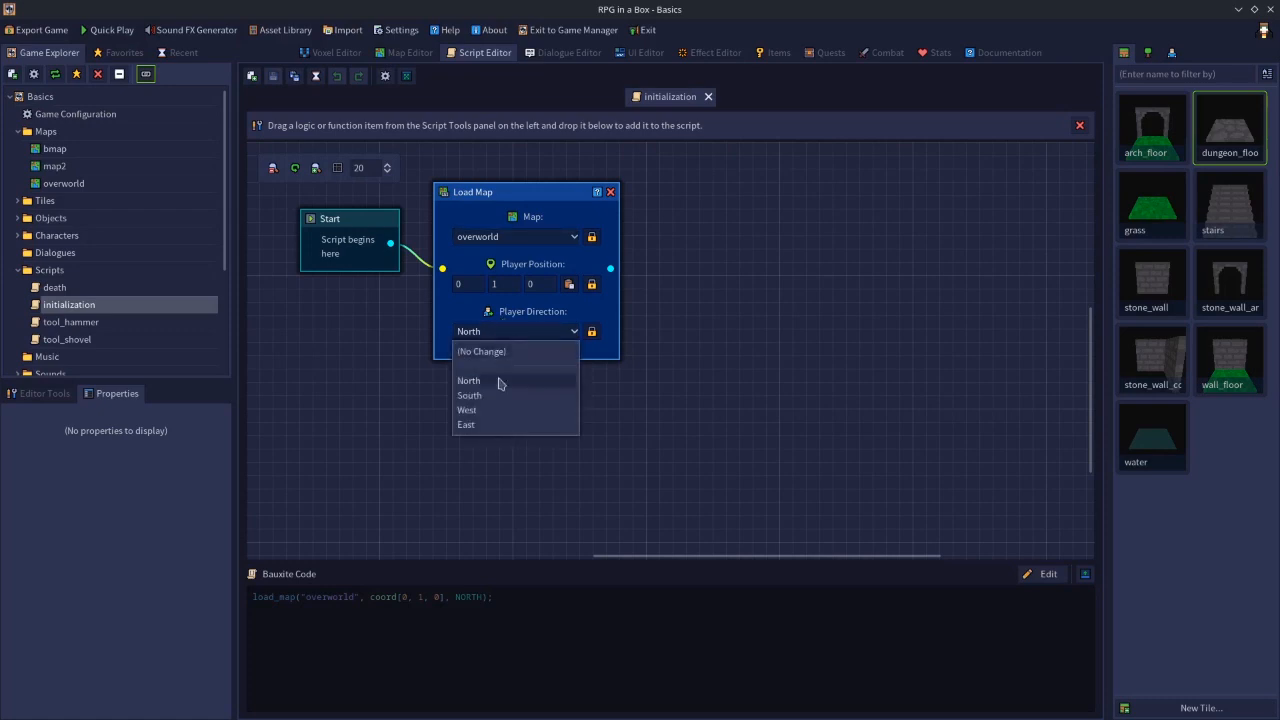
left_click(482, 410)
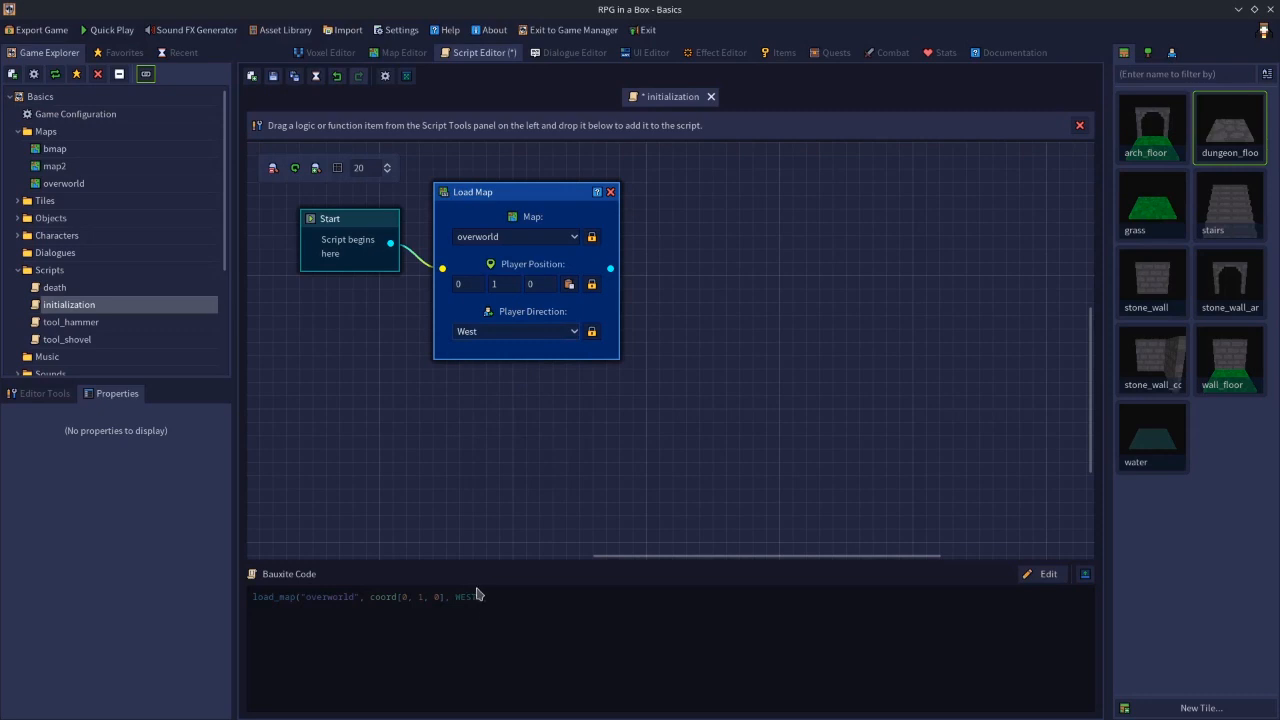
left_click(505, 342)
left_click(491, 355)
left_click(528, 338)
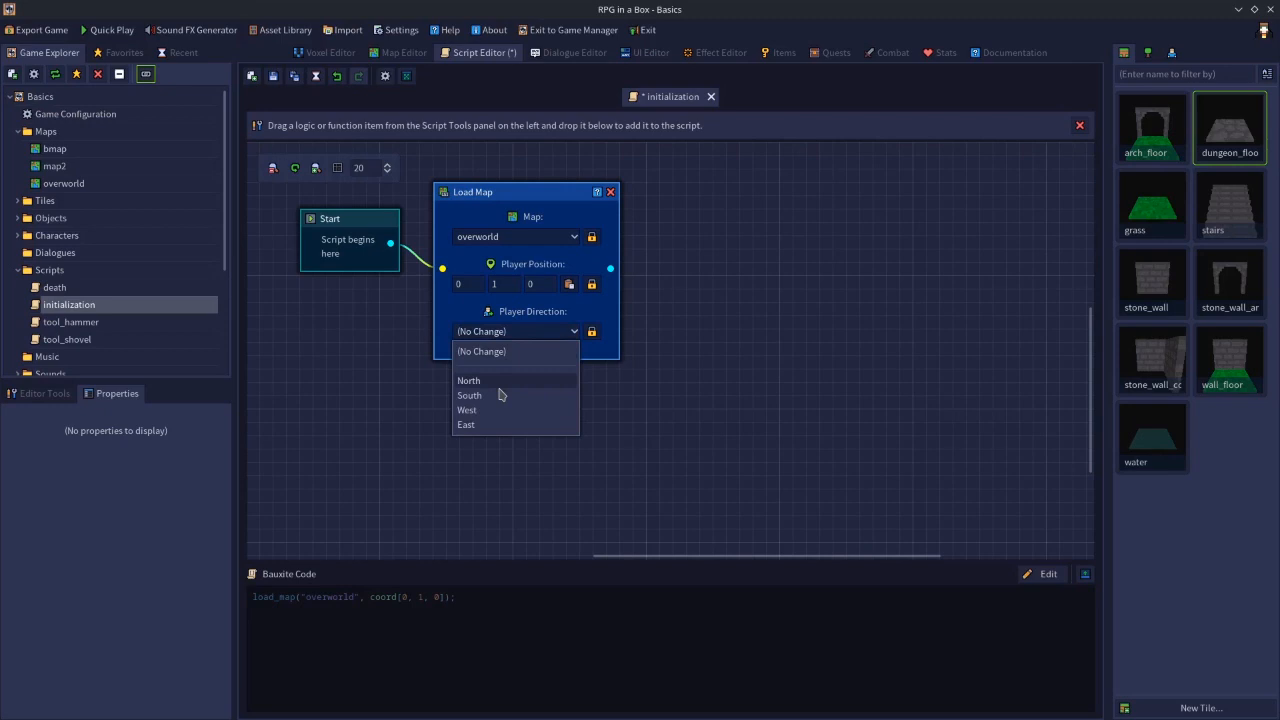
left_click(502, 380)
left_click(498, 340)
left_click(644, 425)
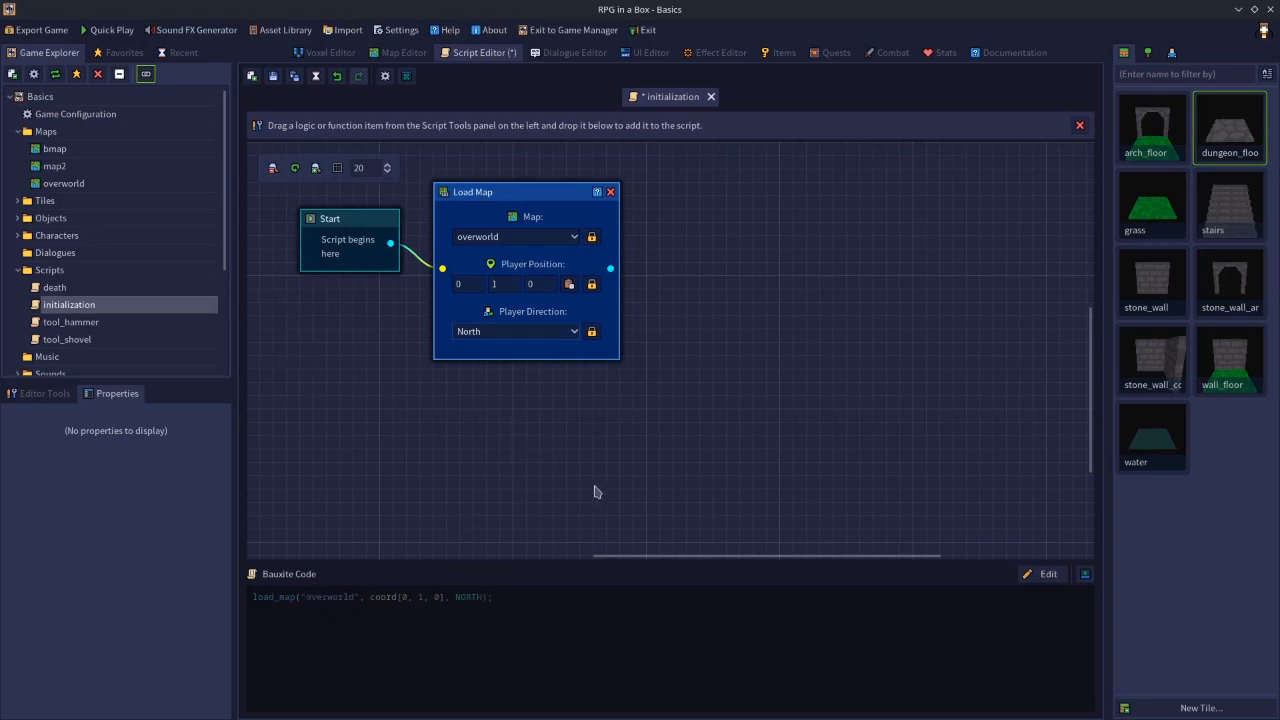
Compare the quick scripts on the linked dungeon_floor tiles in overworld and map2, checking their coordinates and direction arguments
left_click(408, 53)
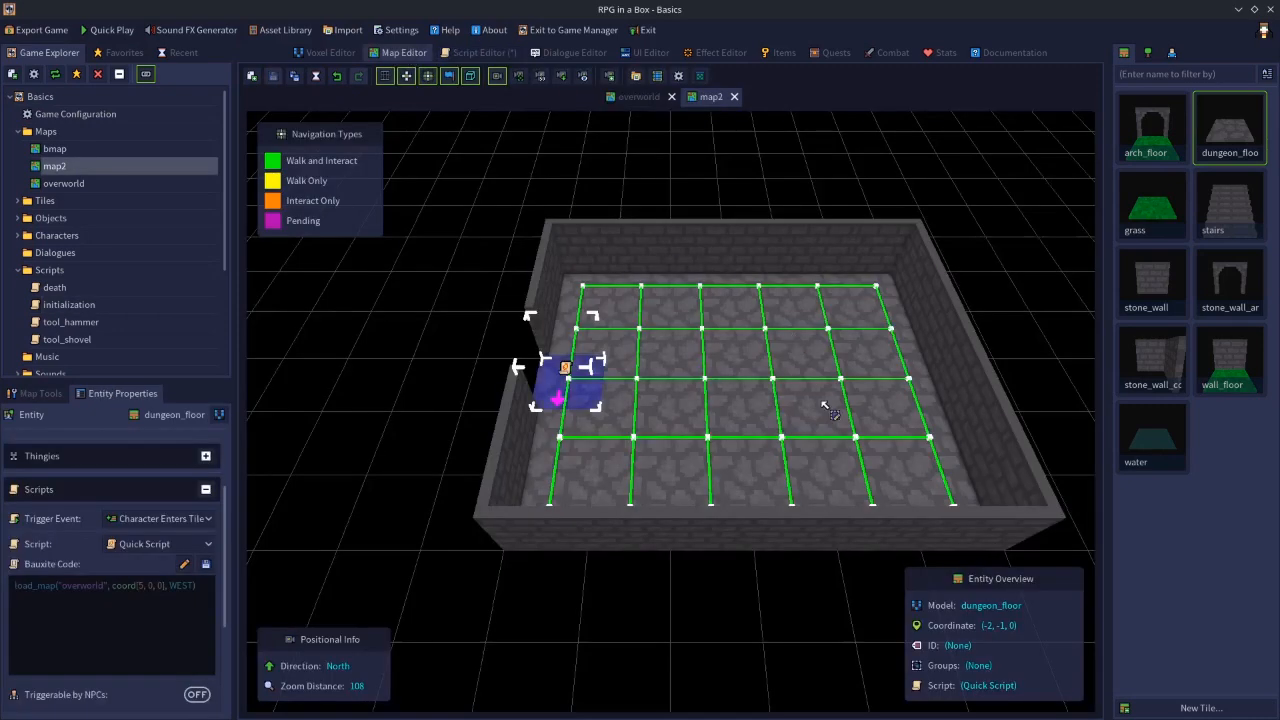
left_click(633, 98)
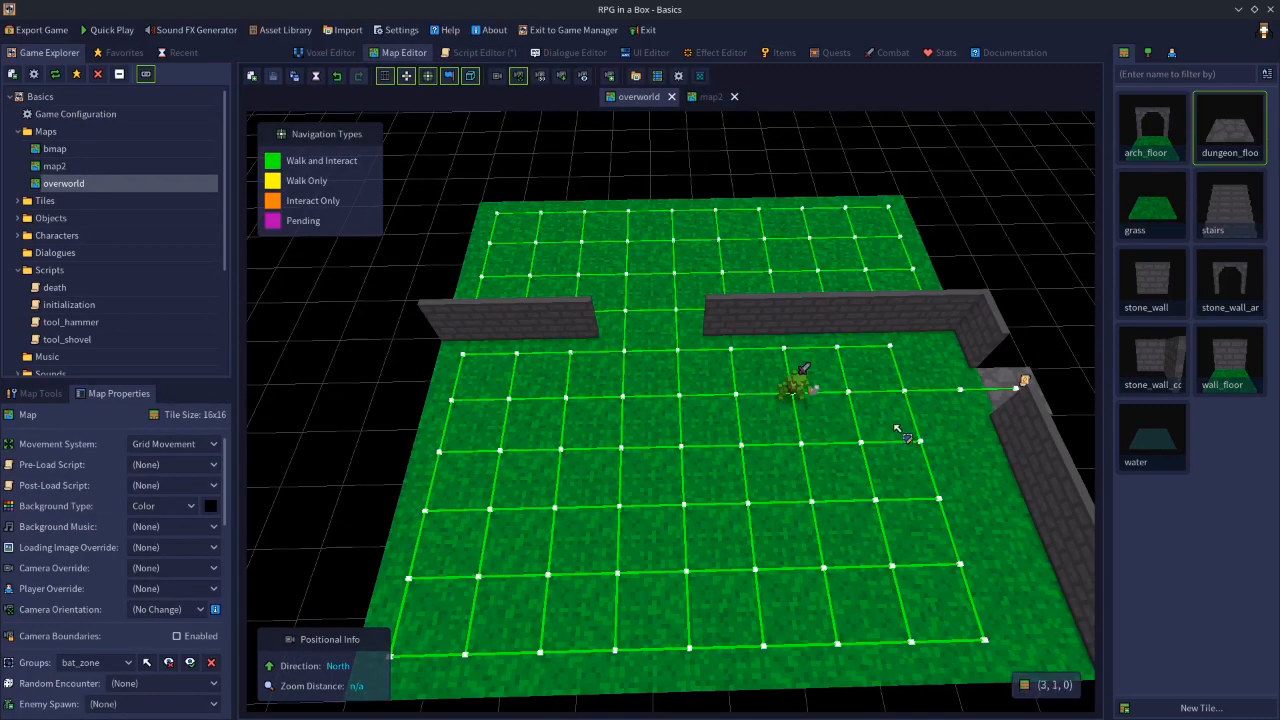
left_click(1000, 388)
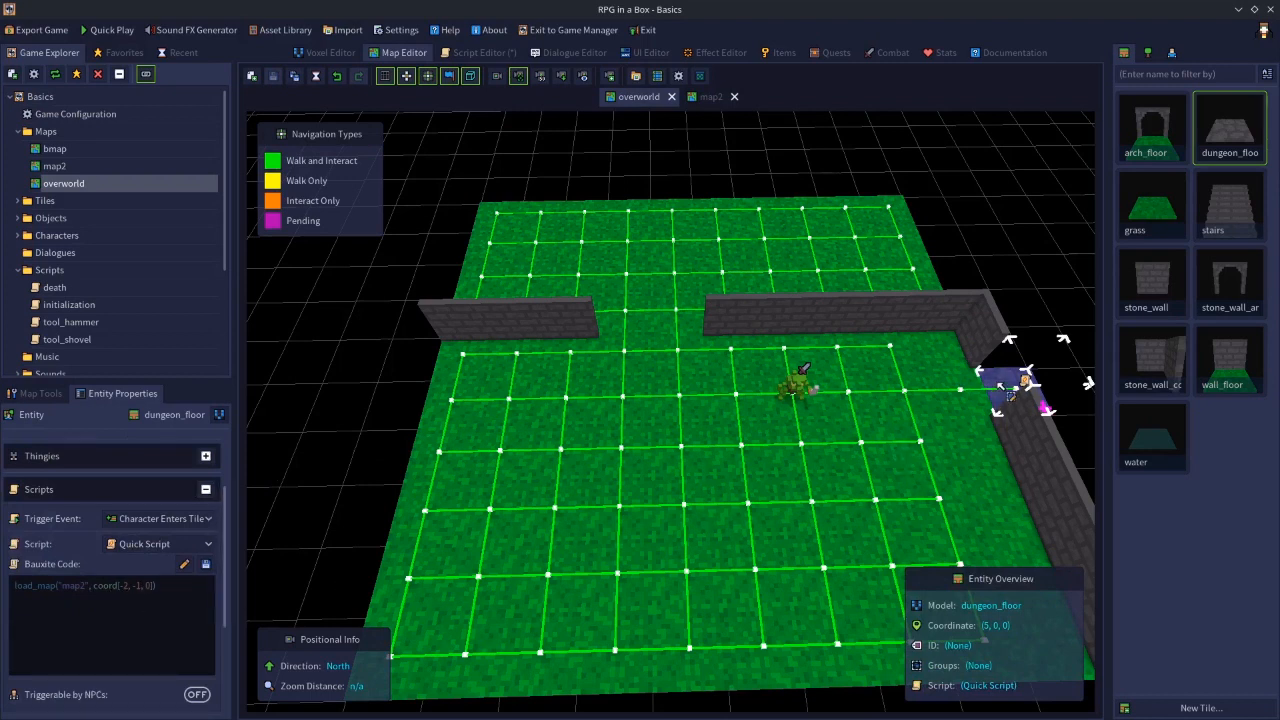
left_click(711, 97)
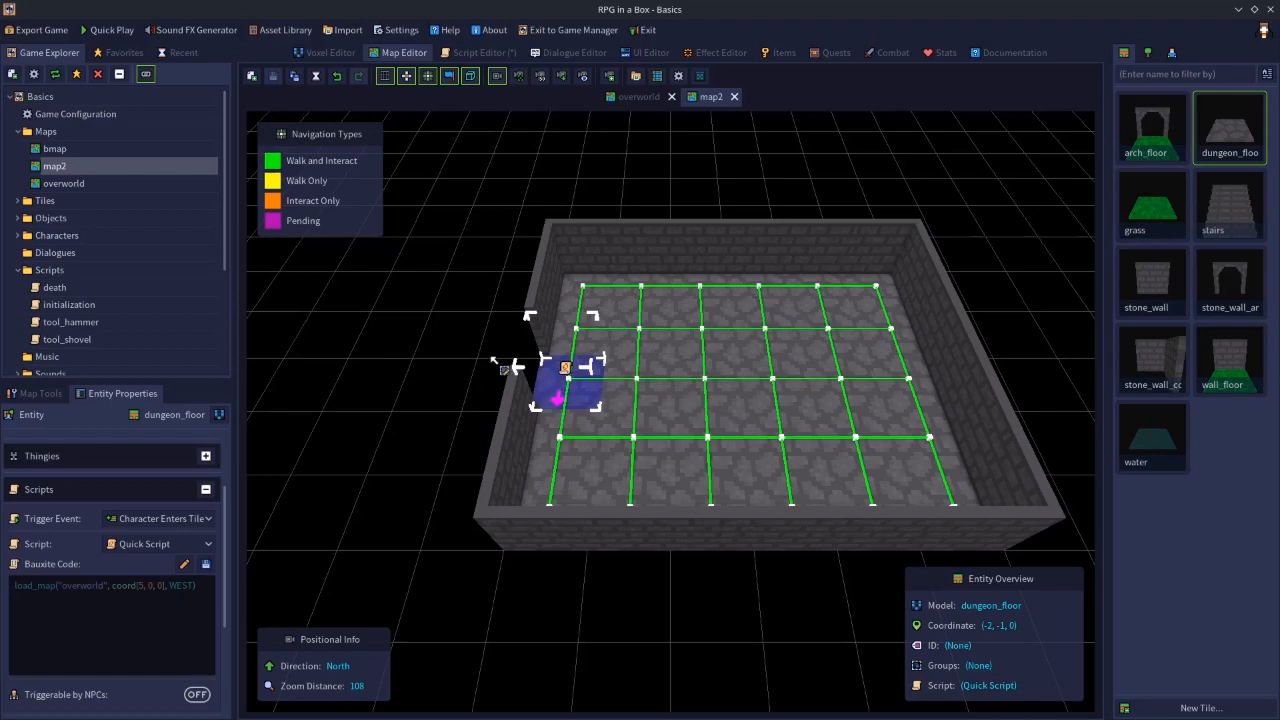
left_click(638, 96)
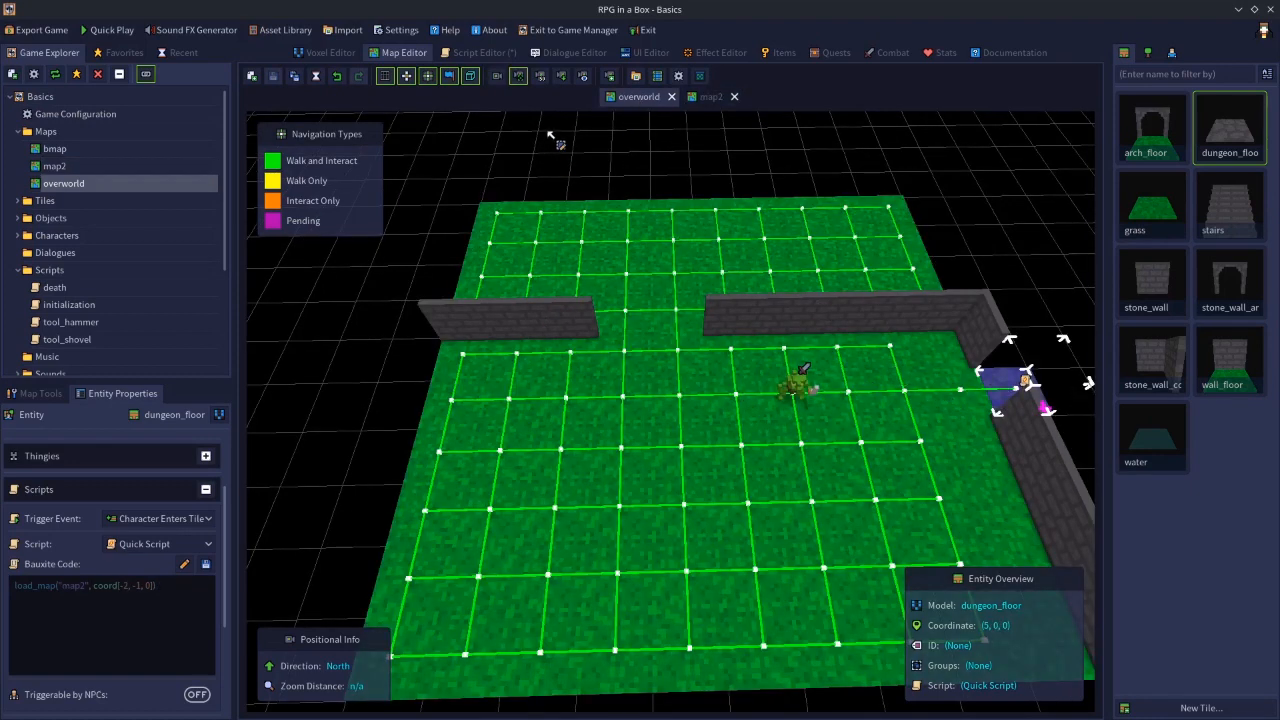
left_click(702, 97)
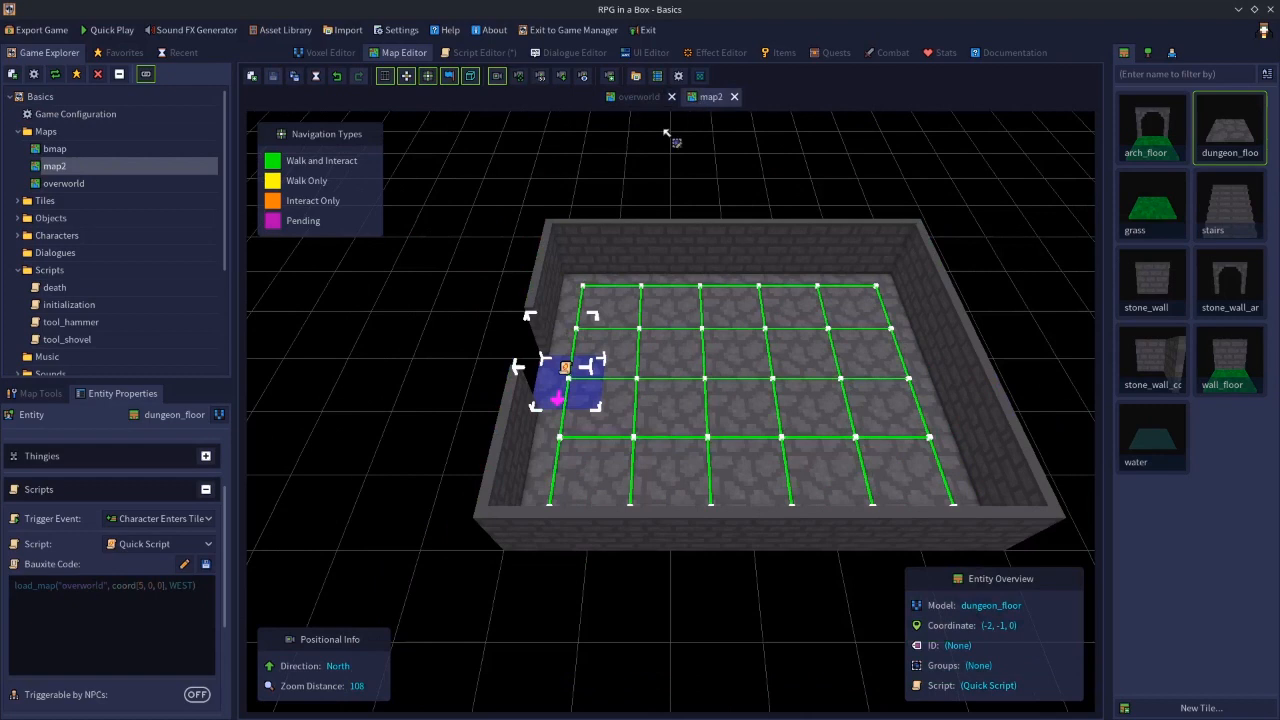
Remove the WEST direction argument from the load_map quick script on map2's doorway tile
left_click(184, 564)
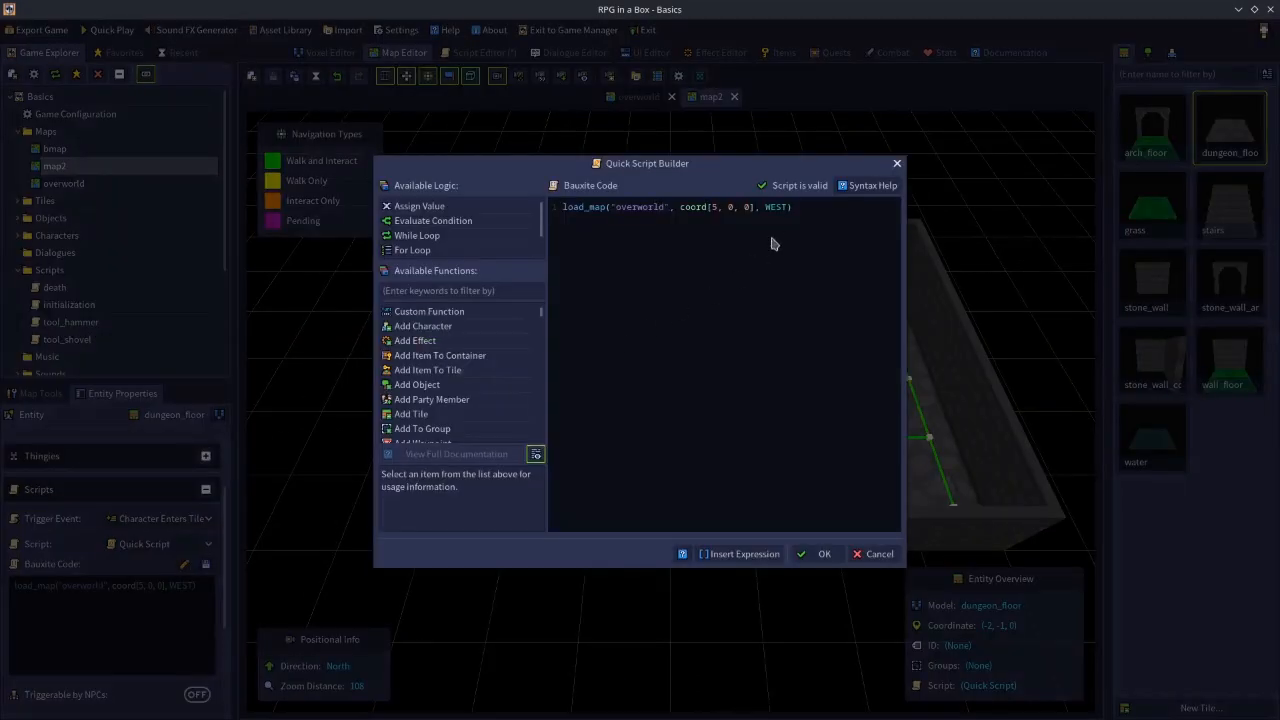
key("BackSpace")
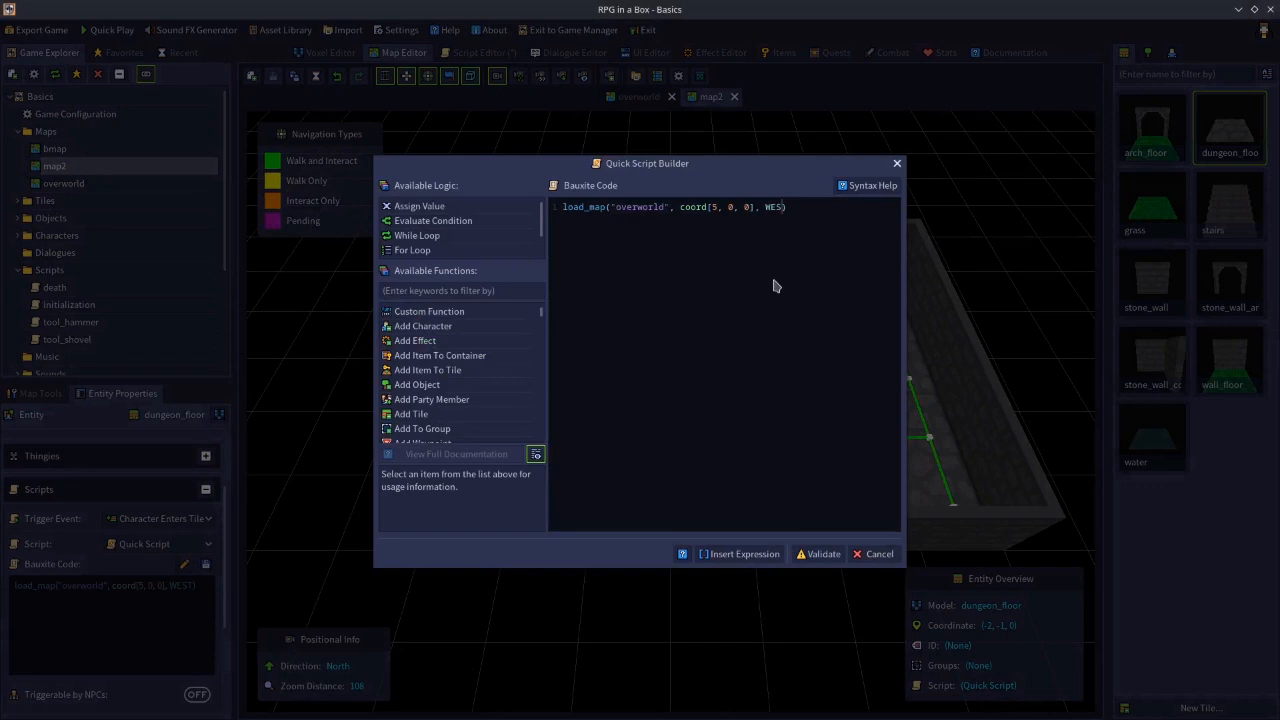
left_click(818, 554)
left_click(816, 553)
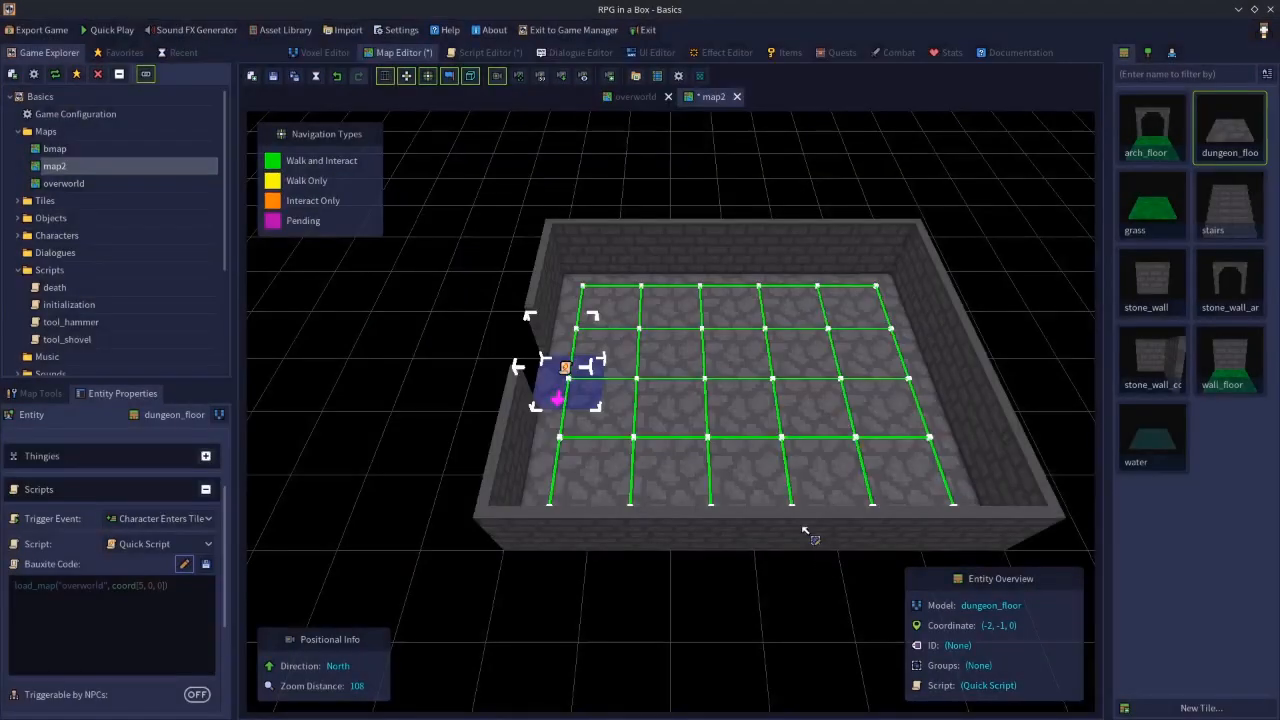
Set the player direction in the initialization script's Load Map node to (No Change)
left_click(512, 54)
left_click(494, 333)
left_click(484, 351)
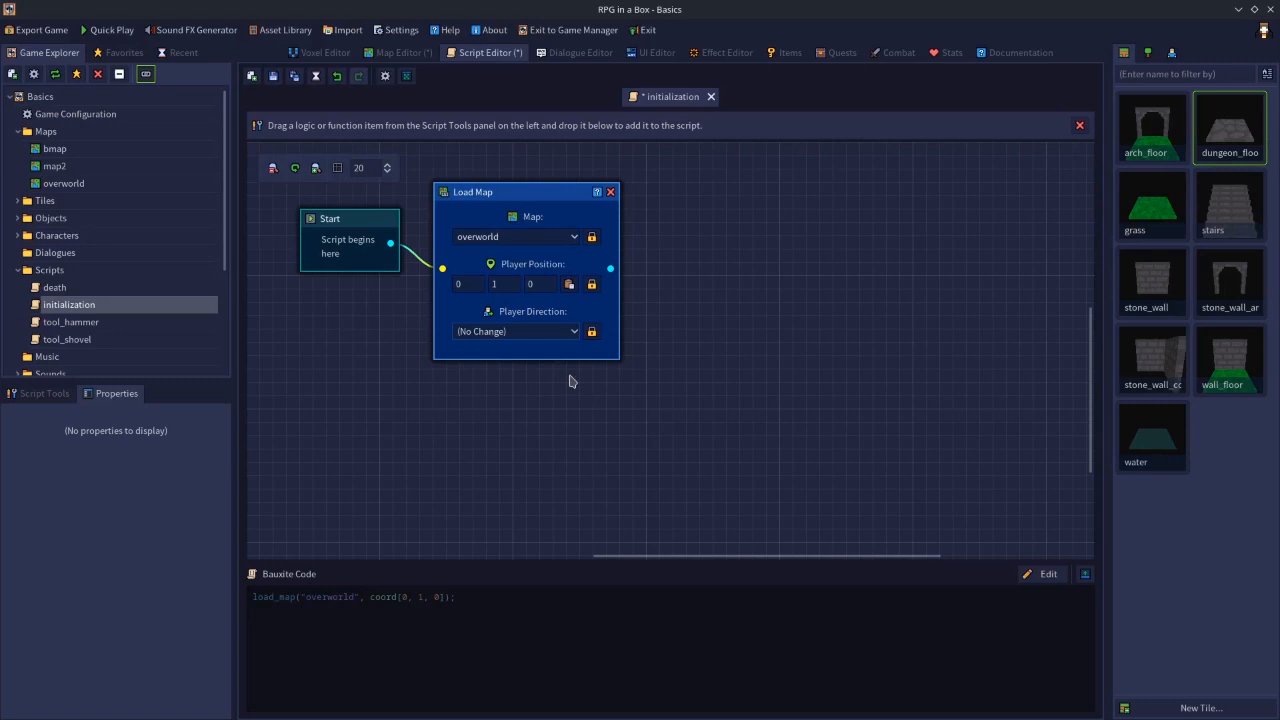
Recheck the doorway tile scripts in overworld and map2, save map2, and return to overworld
left_click(405, 53)
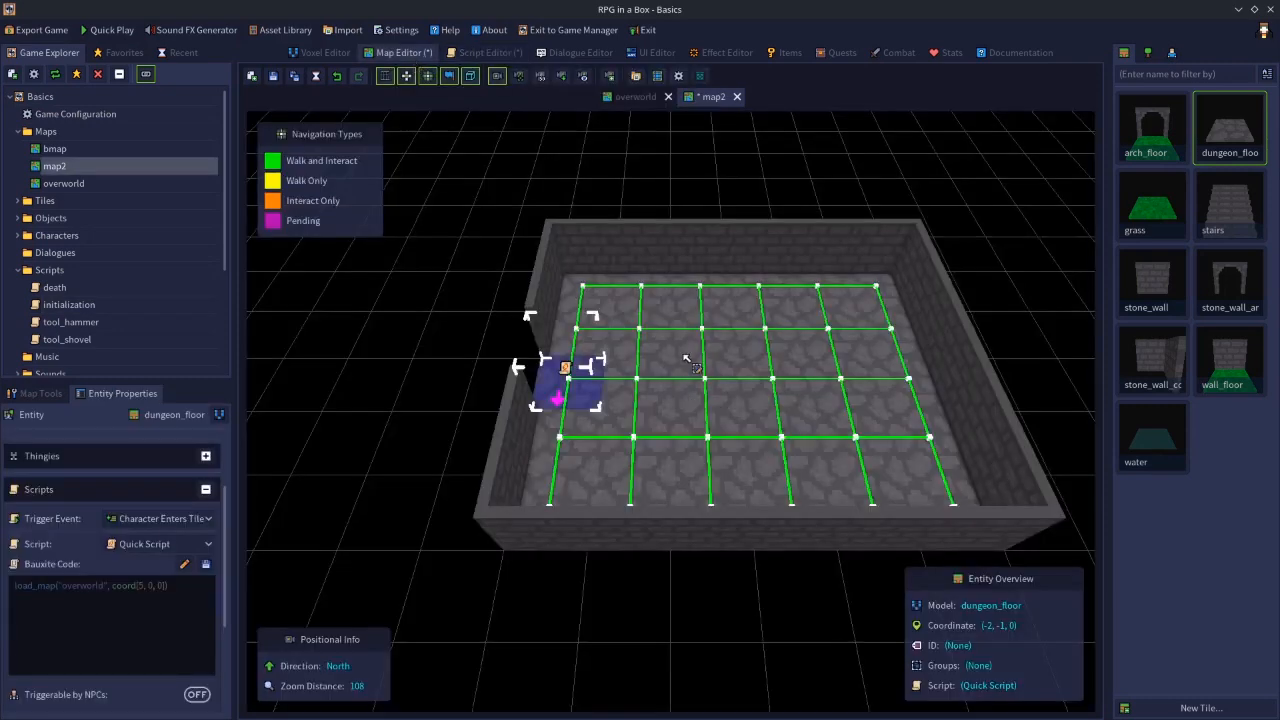
left_click(636, 97)
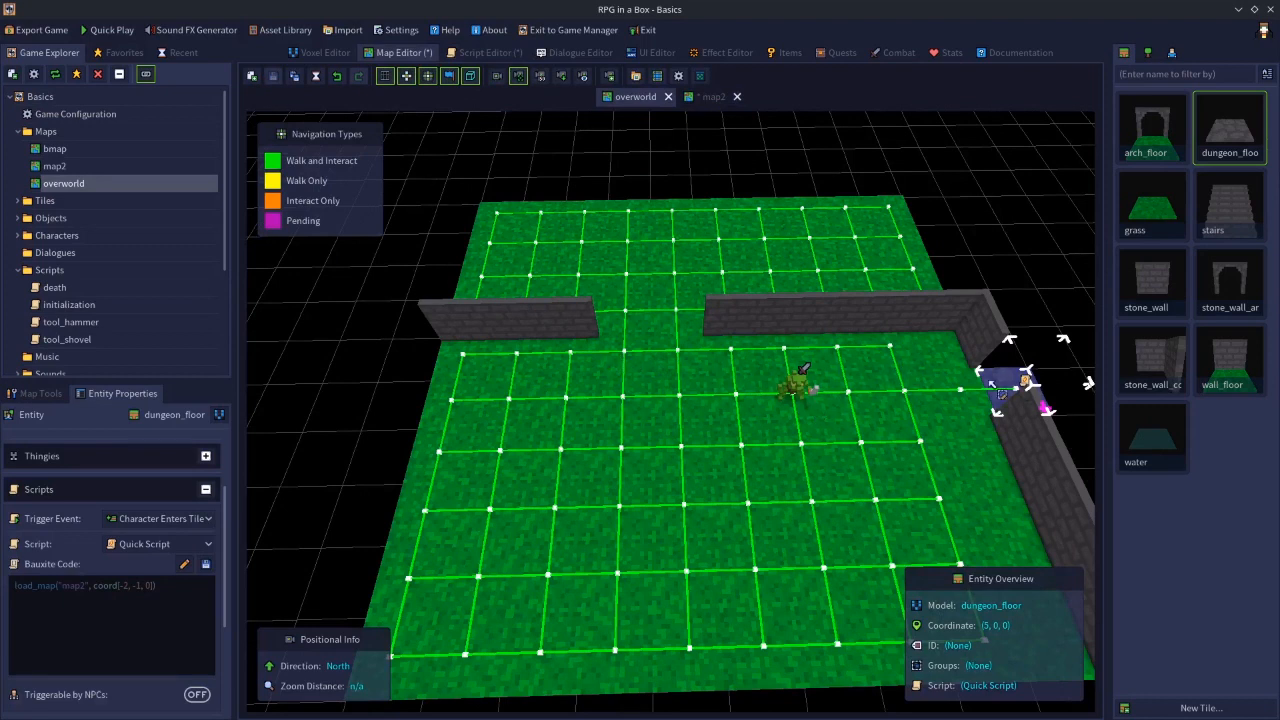
left_click(712, 97)
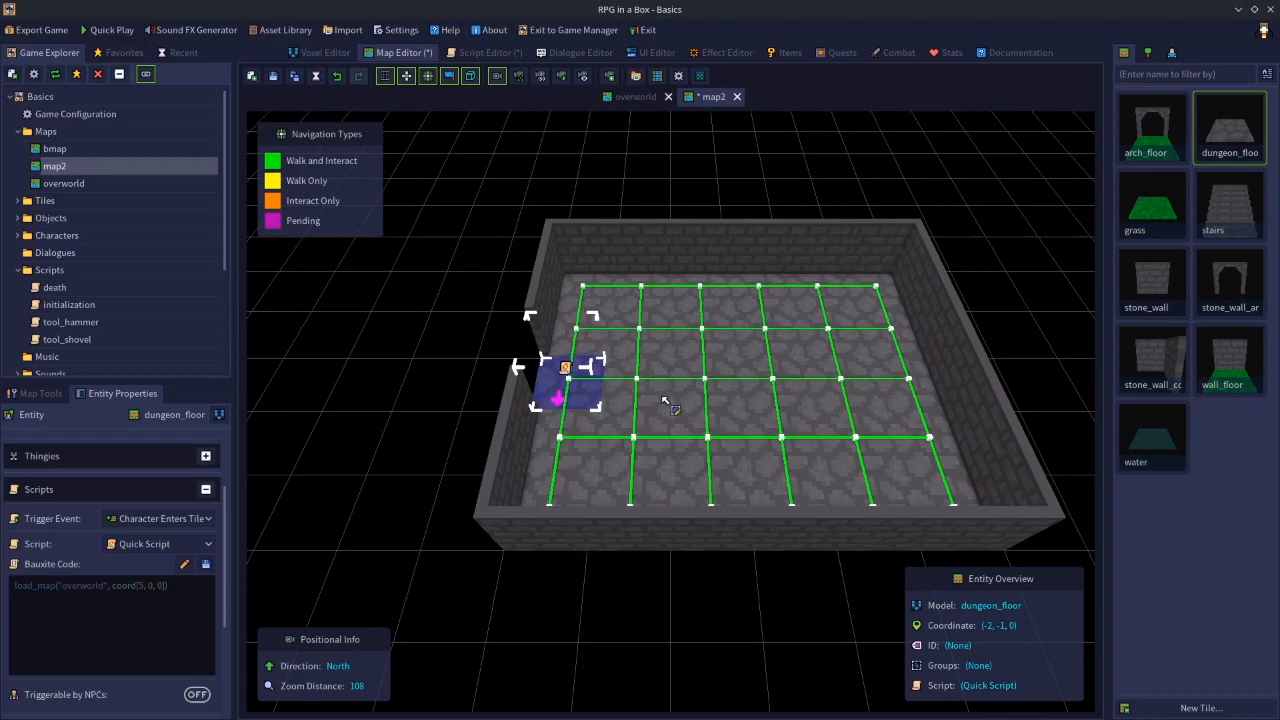
key("ctrl+s")
left_click(630, 98)
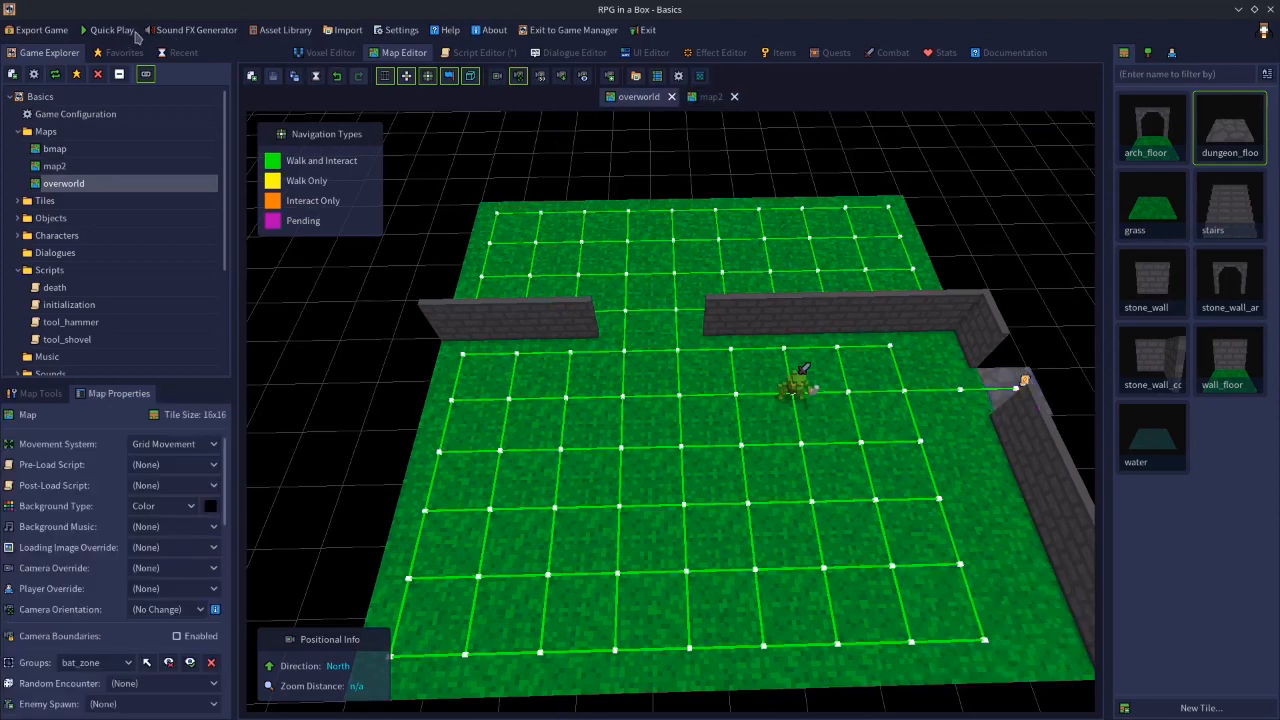
Playtest the game and walk the character across overworld through its stone doorway tile into map2
left_click(111, 31)
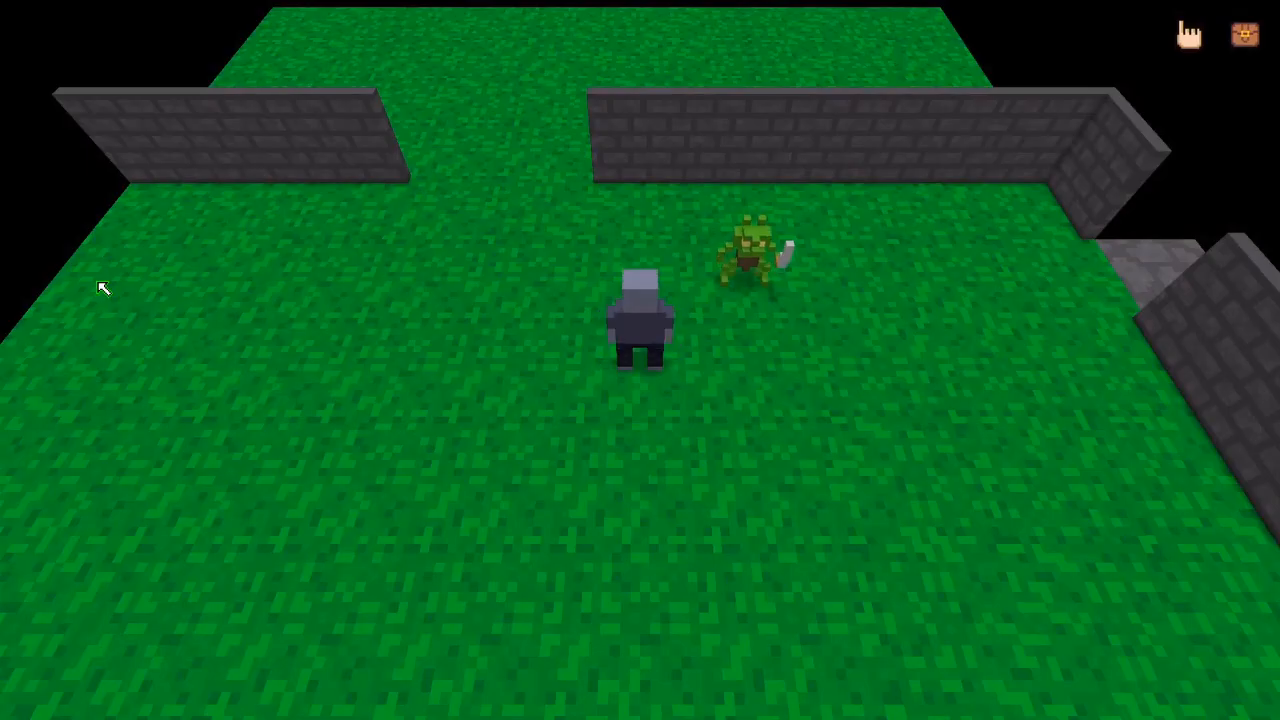
key("Left")
key("Left")
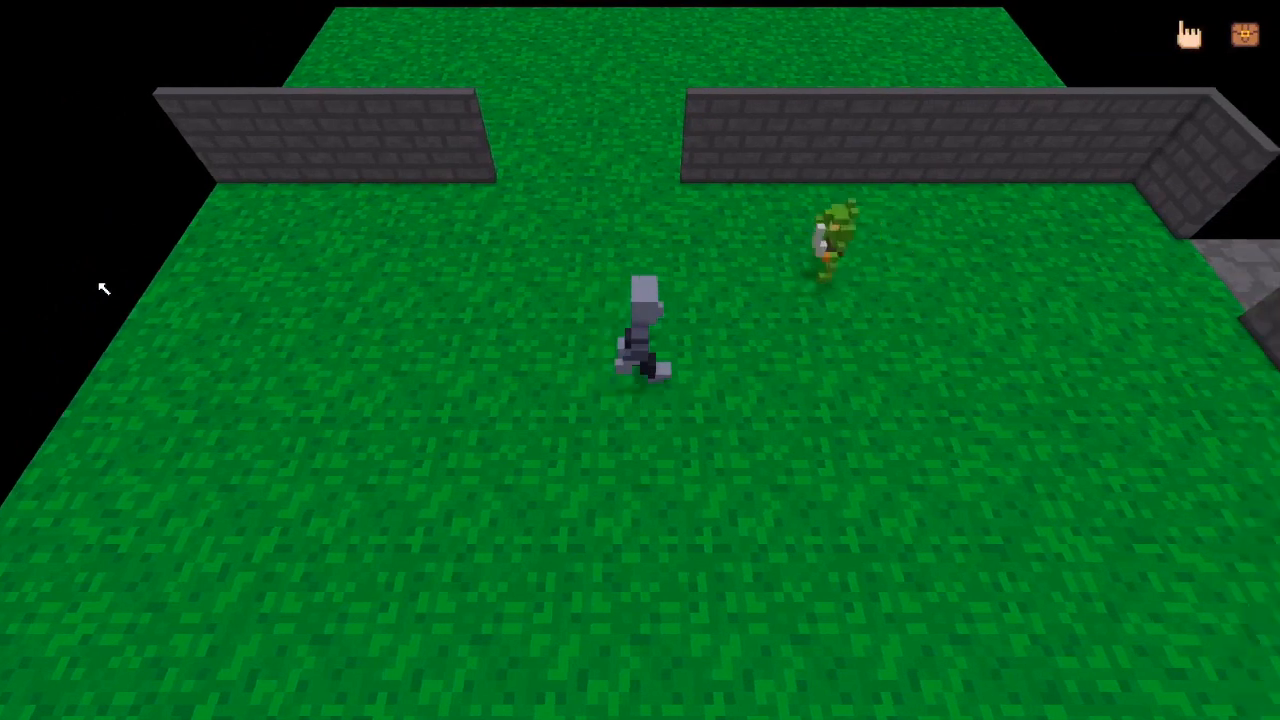
key("d")
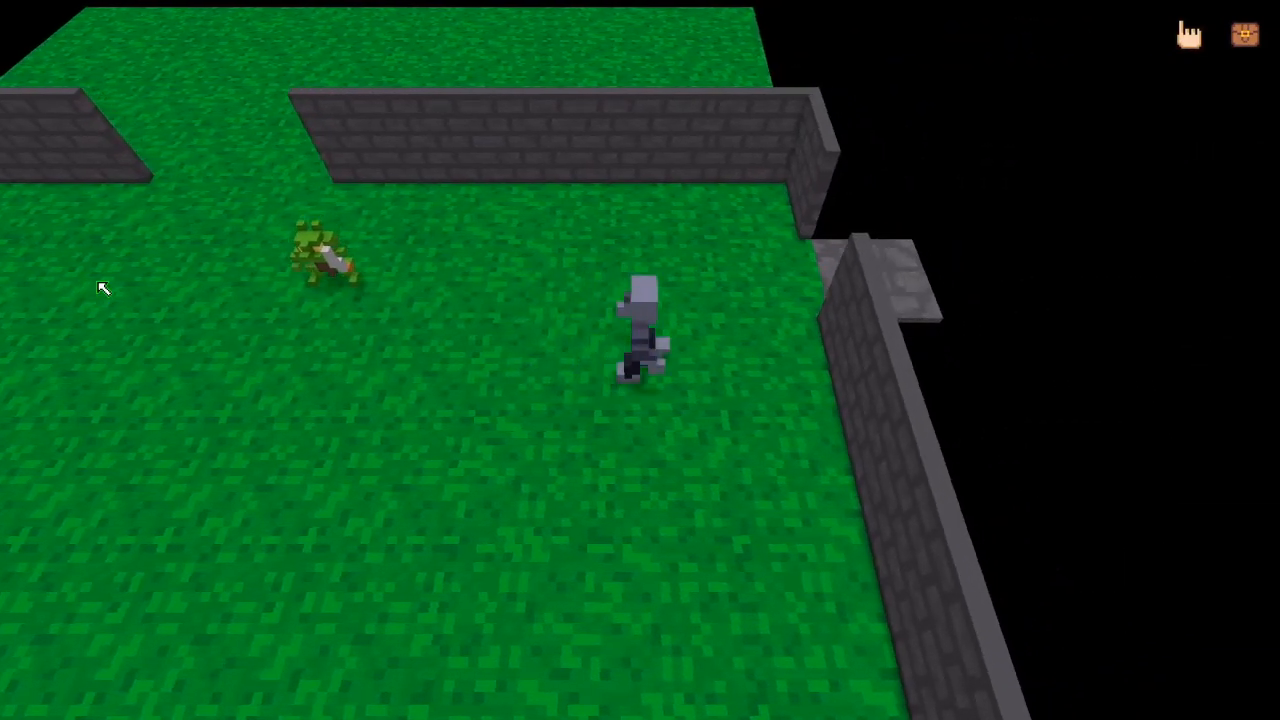
key("w")
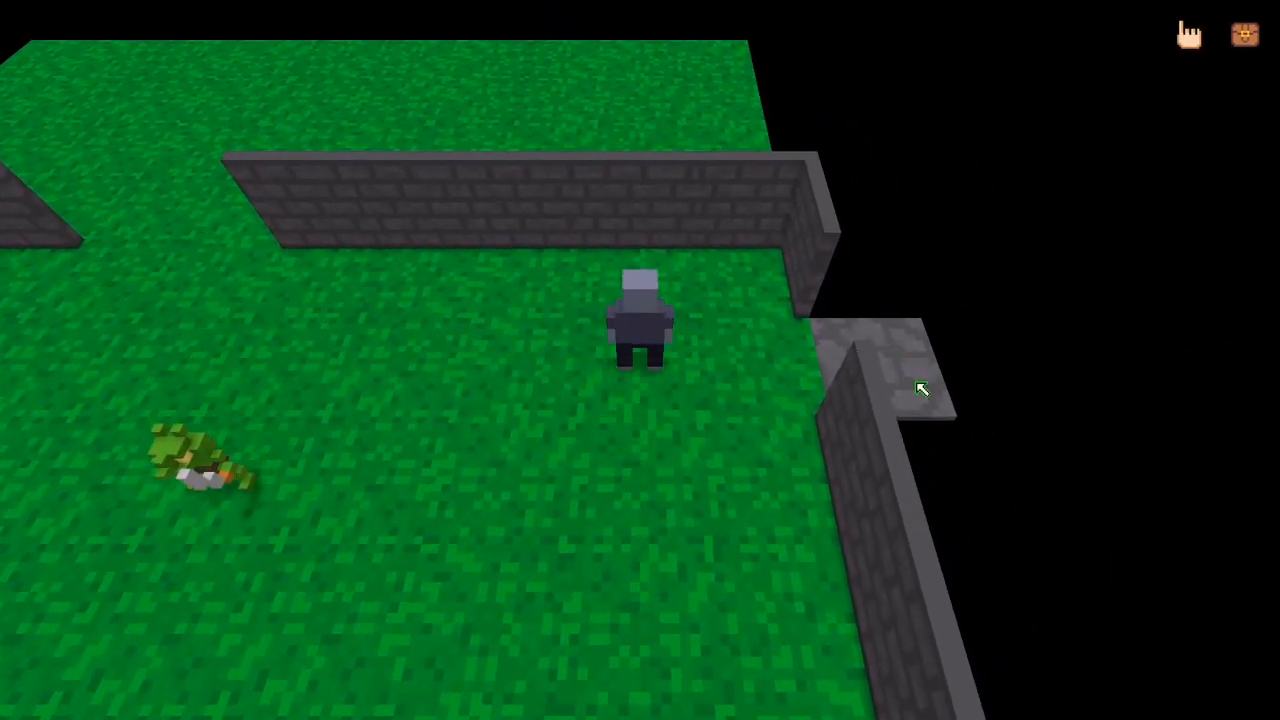
key("d")
key("d")
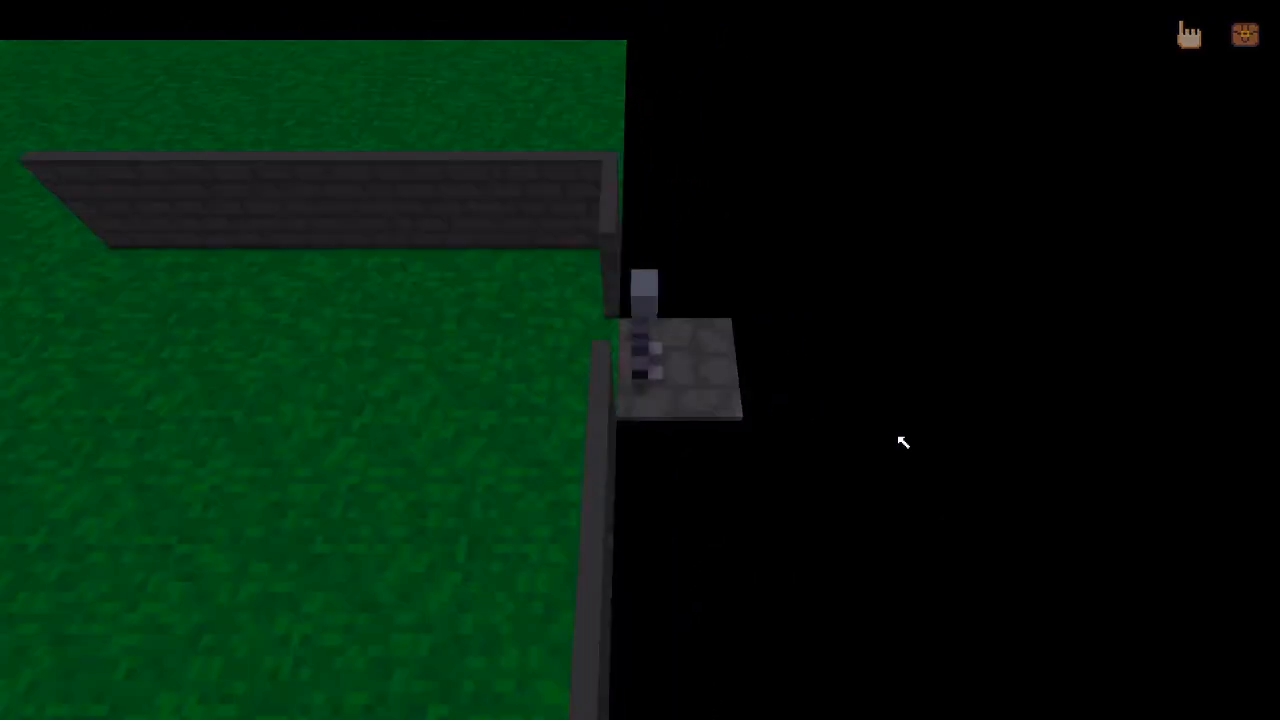
key("d")
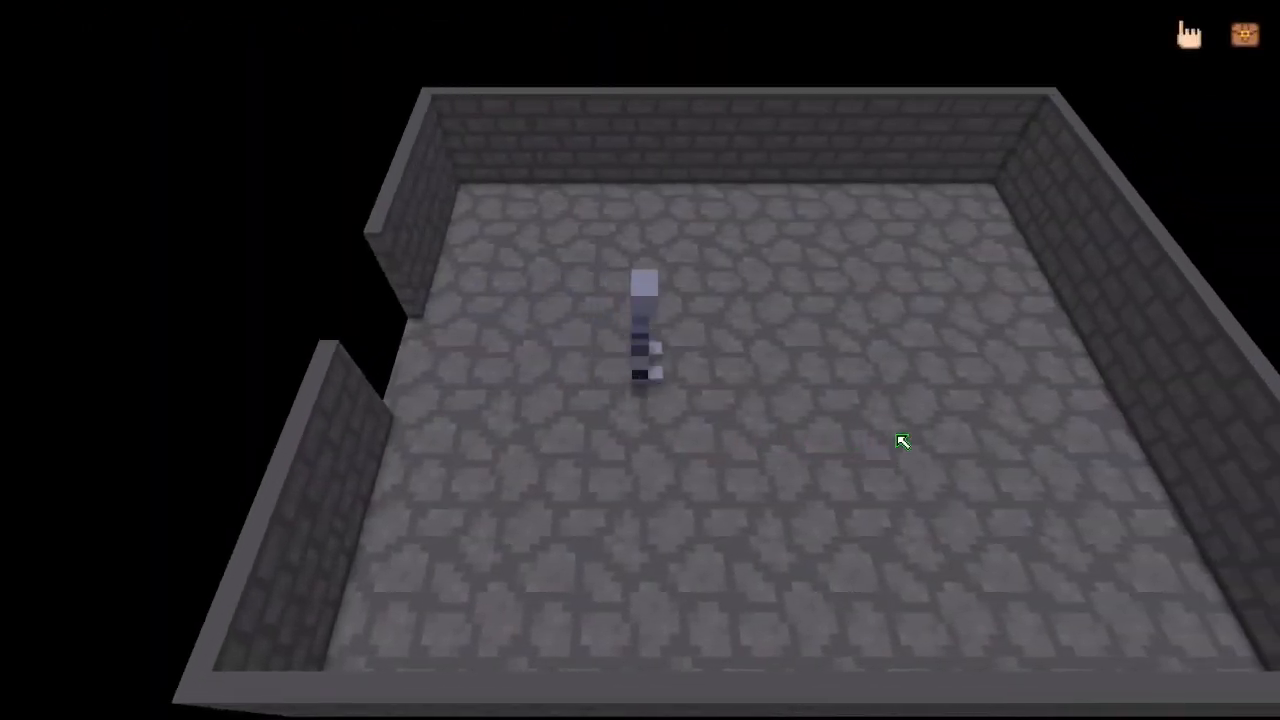
Walk the character around map2's room and back out through its doorway to overworld
key("w")
key("d")
key("s")
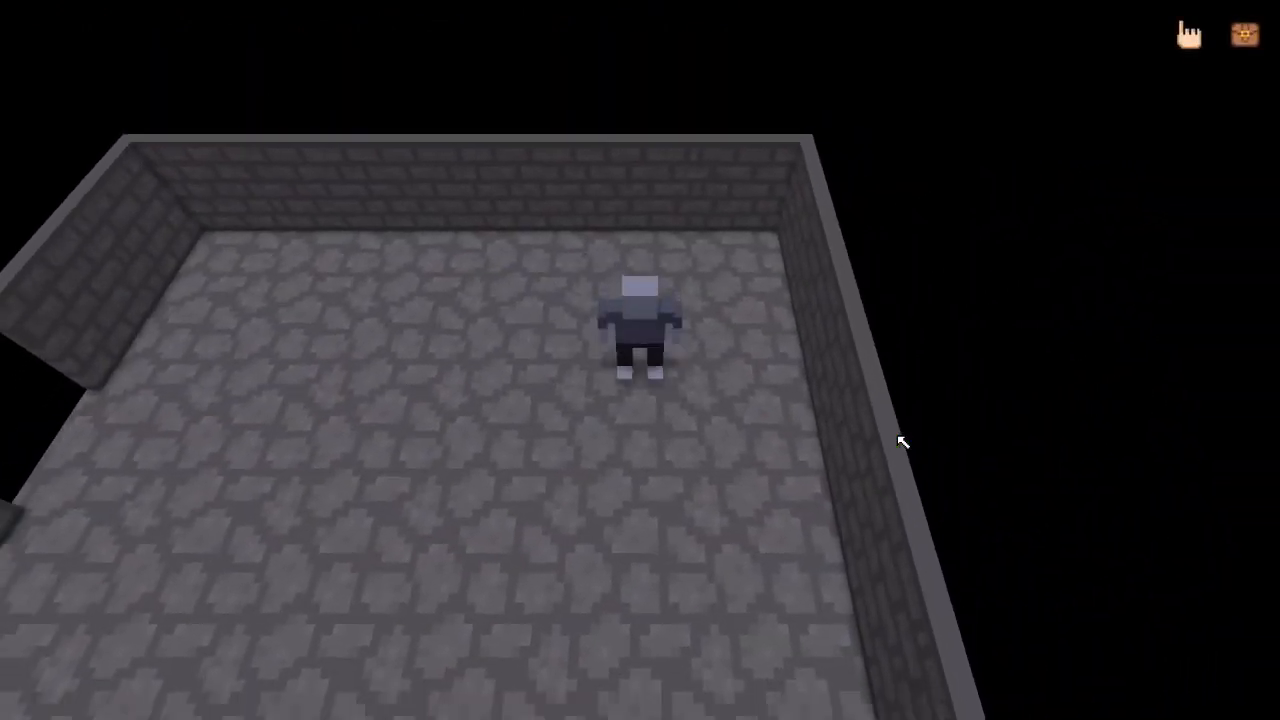
key("a")
key("a")
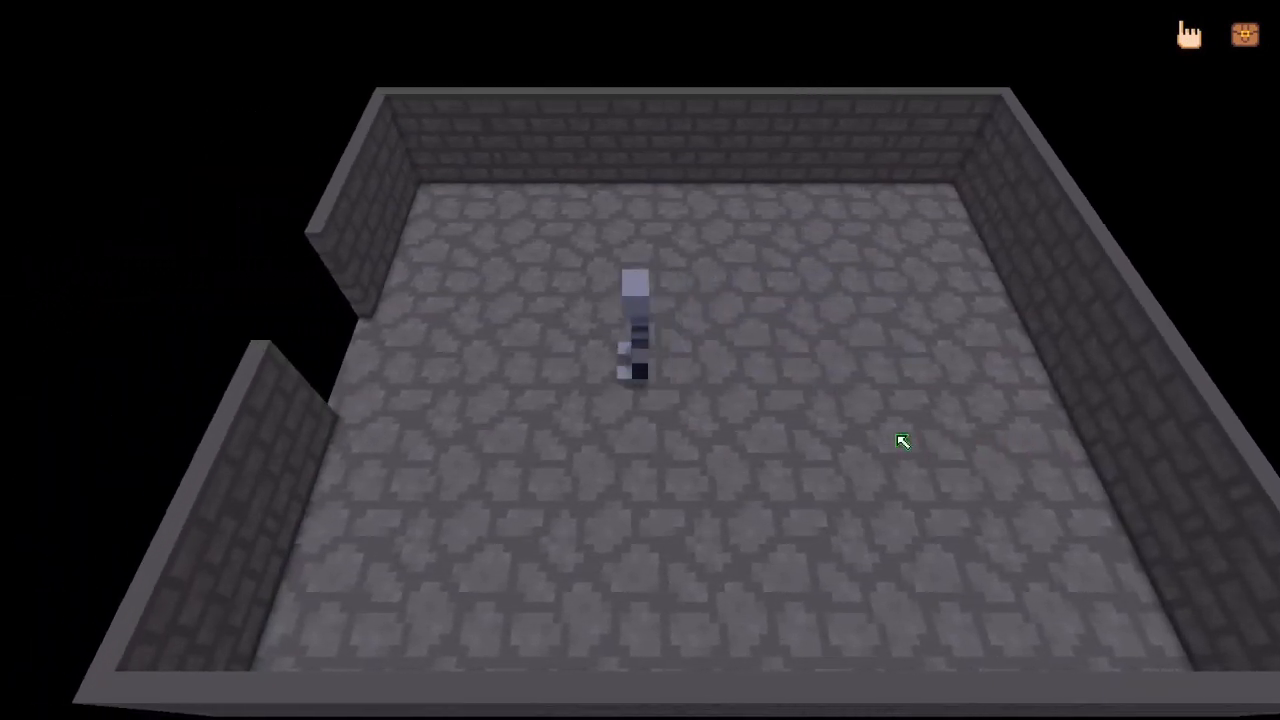
key("a")
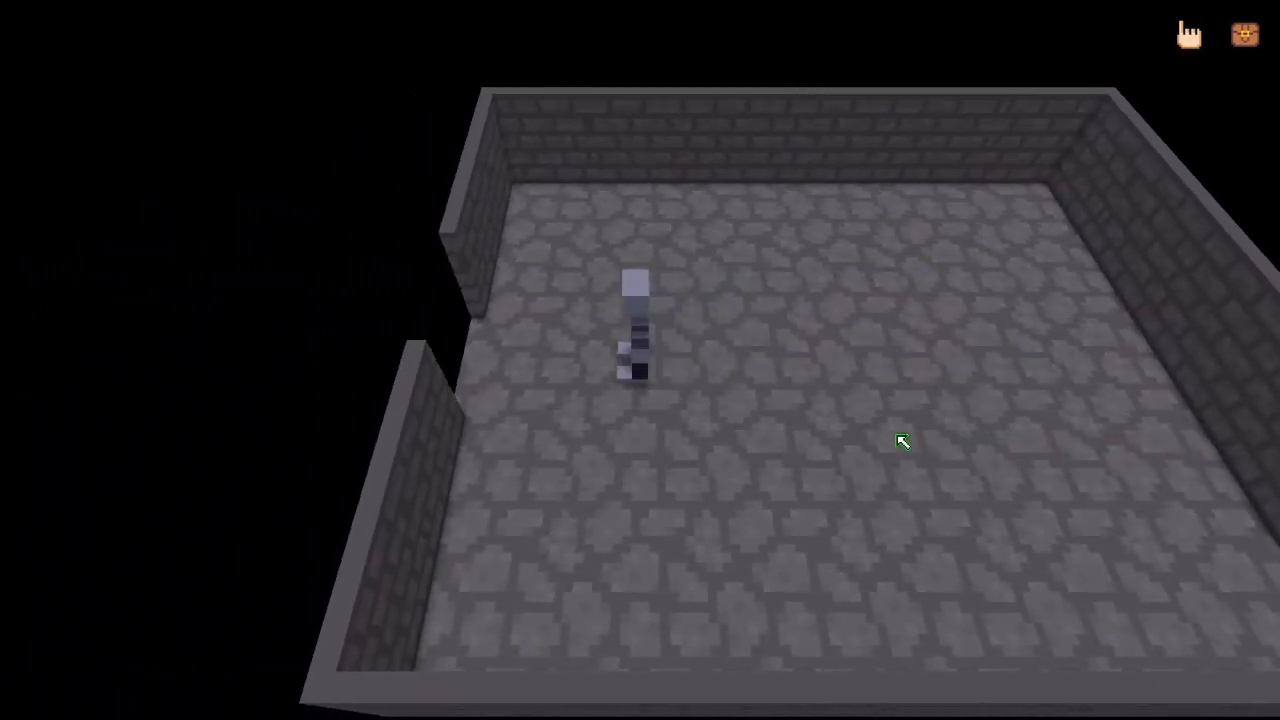
key("a")
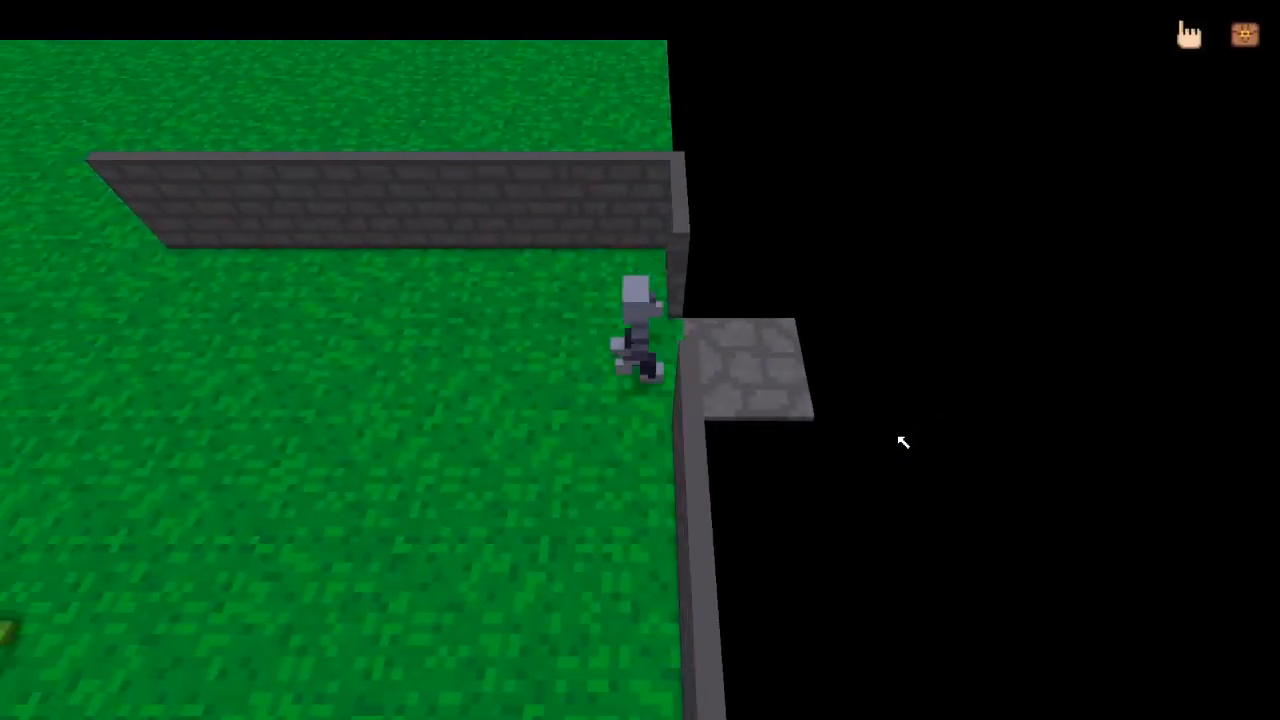
Walk the character back from overworld through the doorway into map2, move it around there, and end the playtest
key("d")
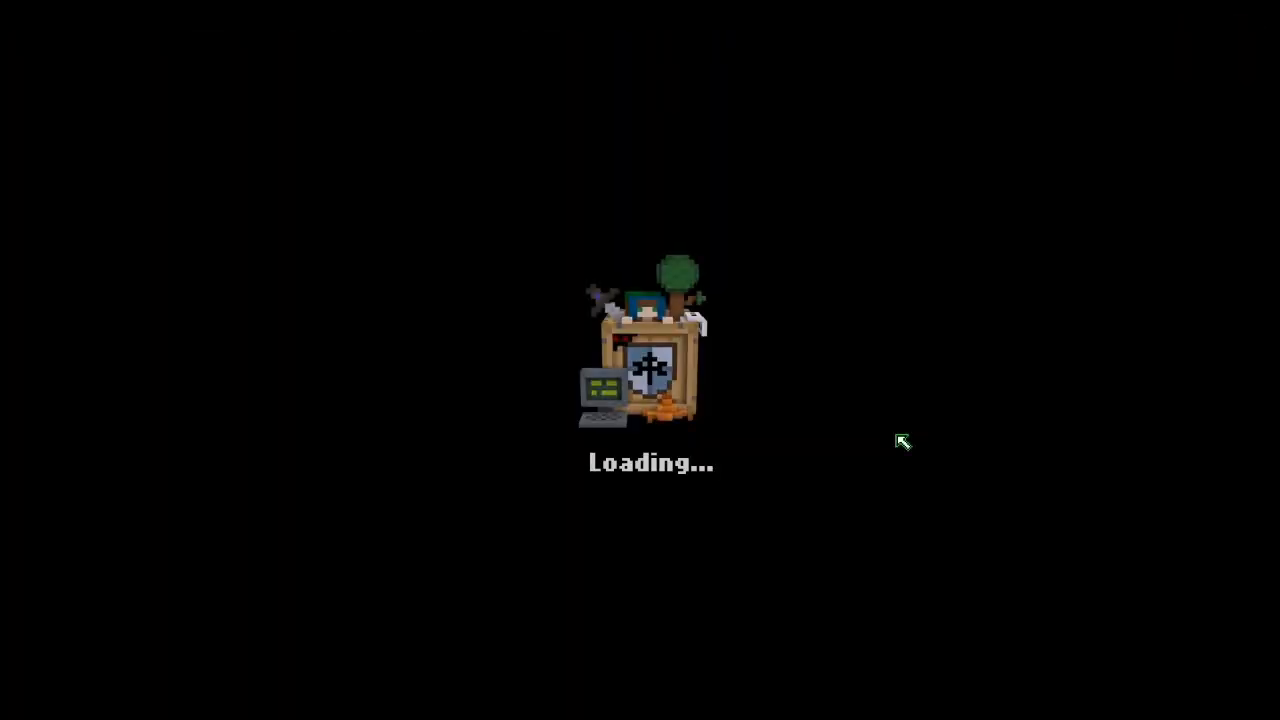
key("a")
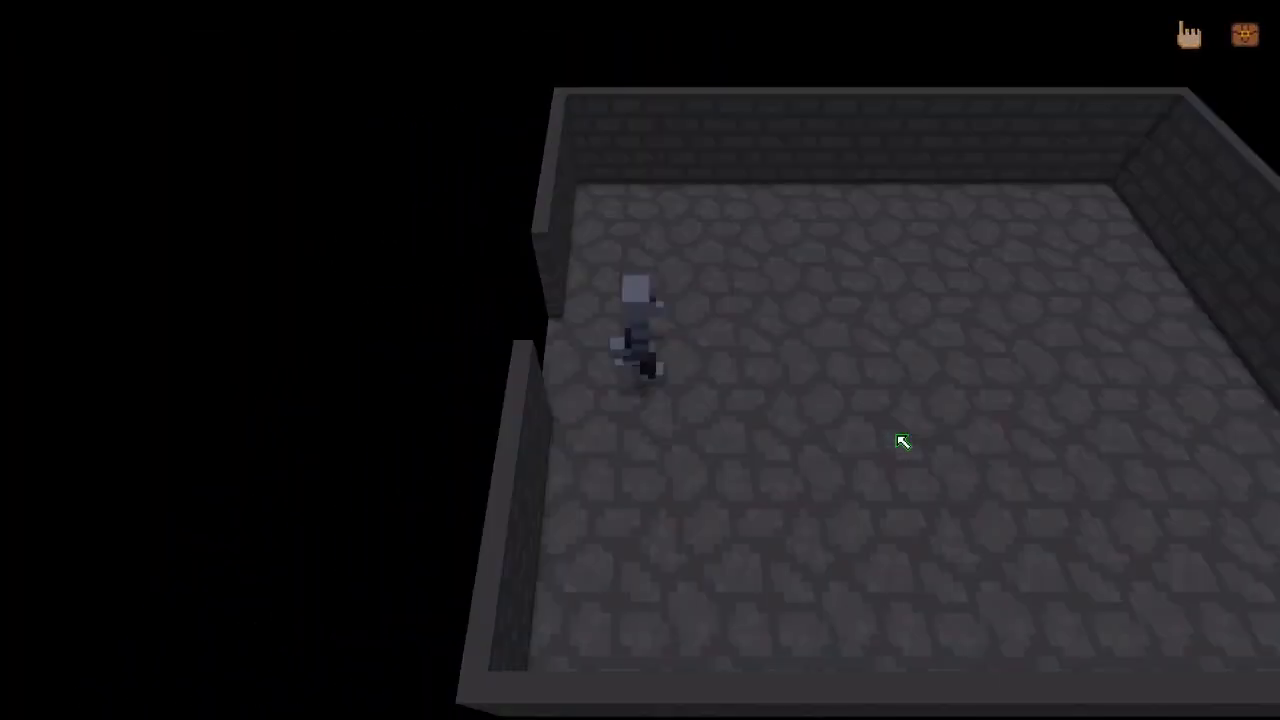
key("a")
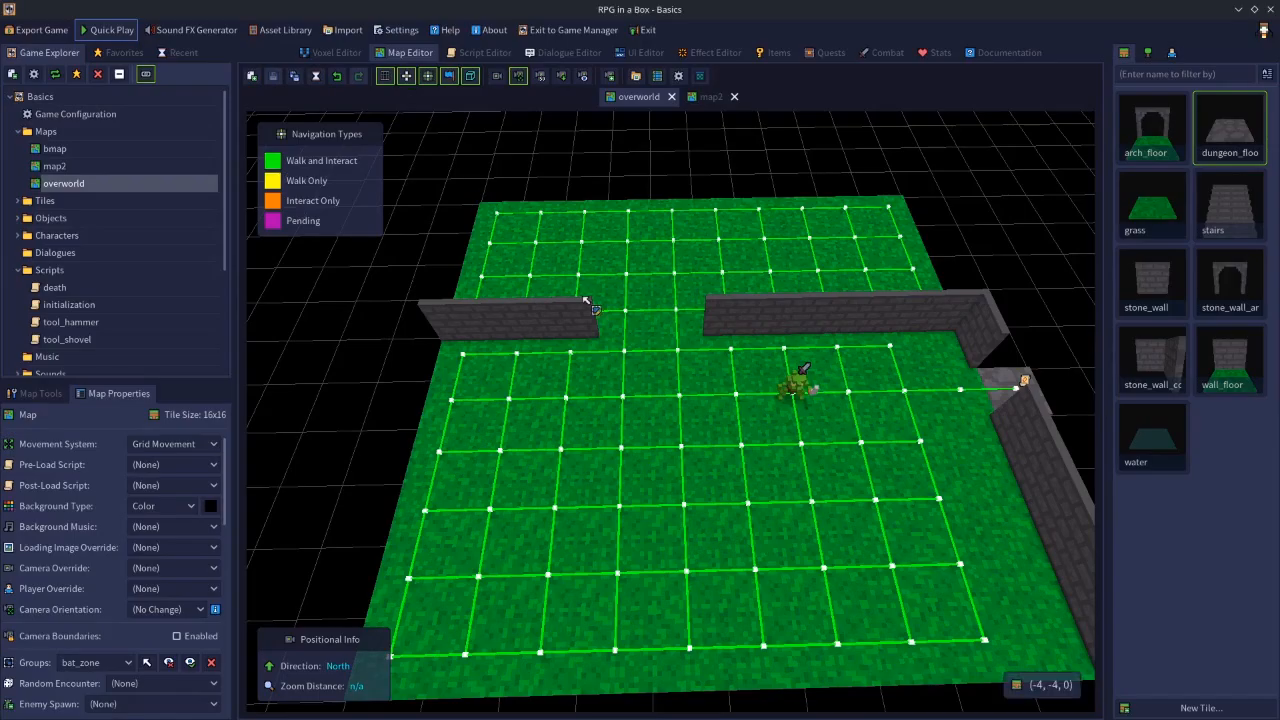
Set overworld's movement system to Free Movement and save the map
left_click(165, 495)
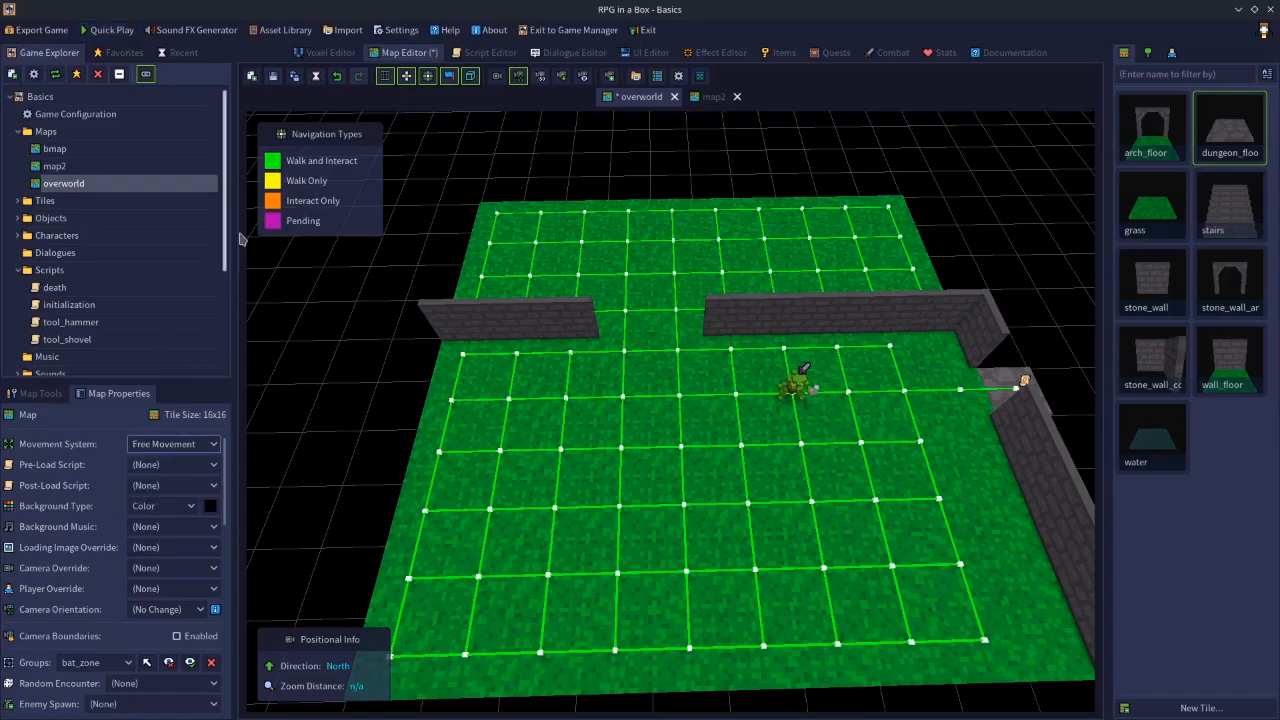
left_click(275, 78)
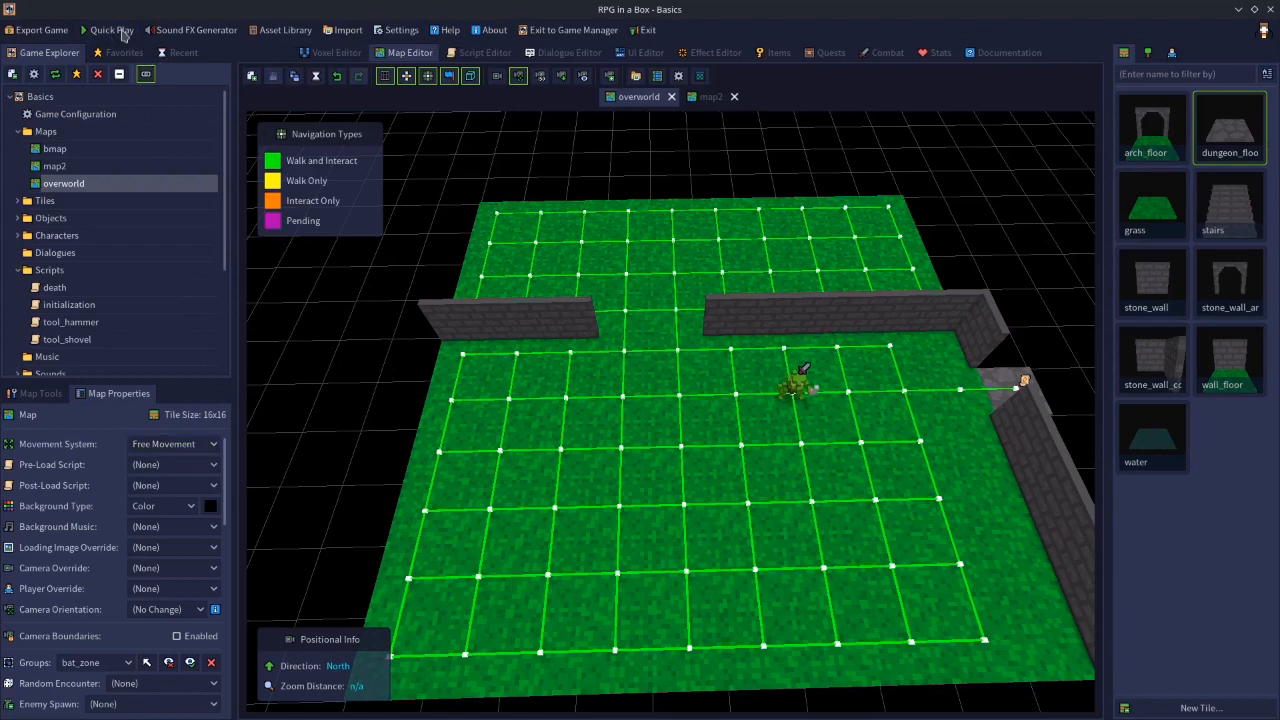
Playtest the game with free movement, walking the character across overworld and through its doorway tile into map2
left_click(122, 35)
key("d")
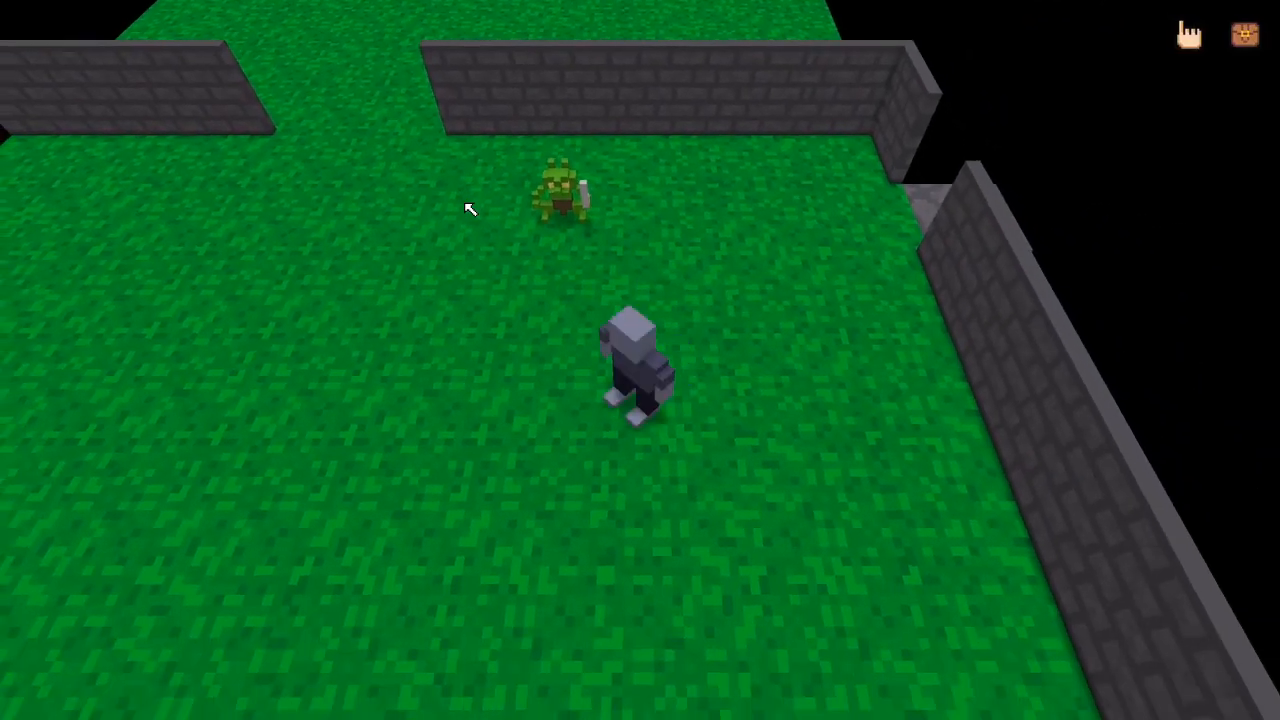
key("s")
key("a")
key("w")
key("d")
key("w")
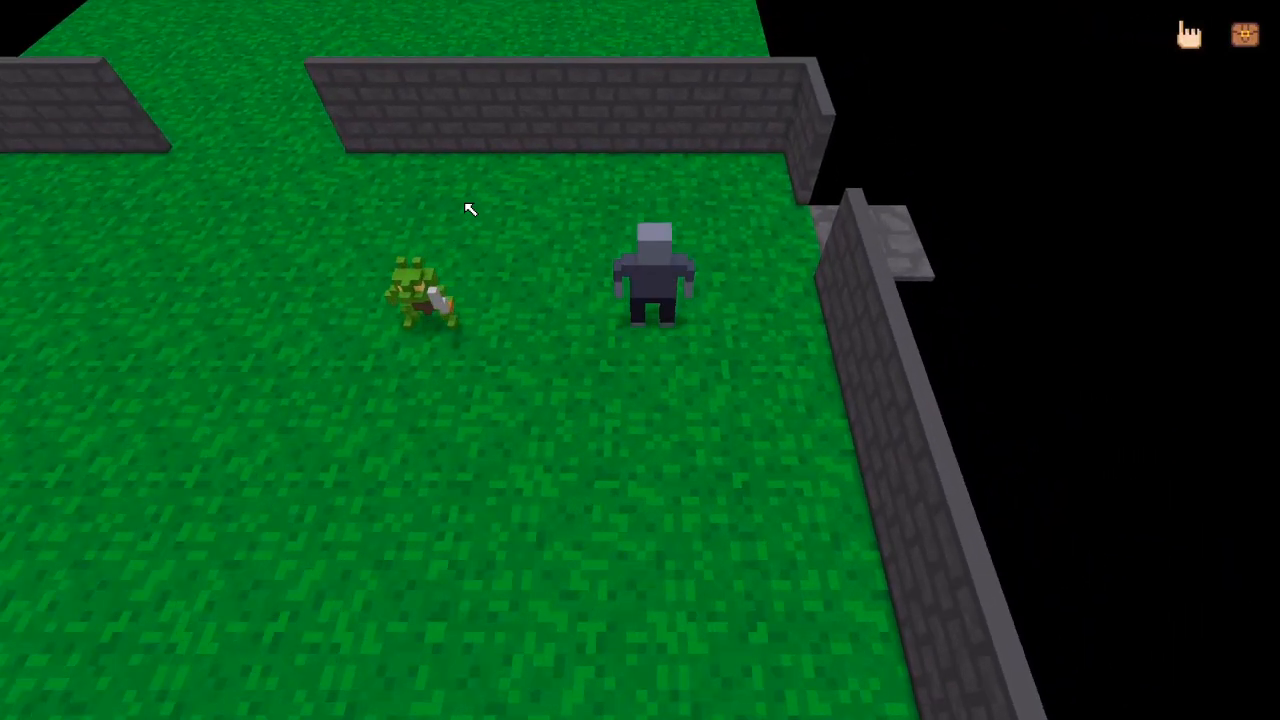
key("d")
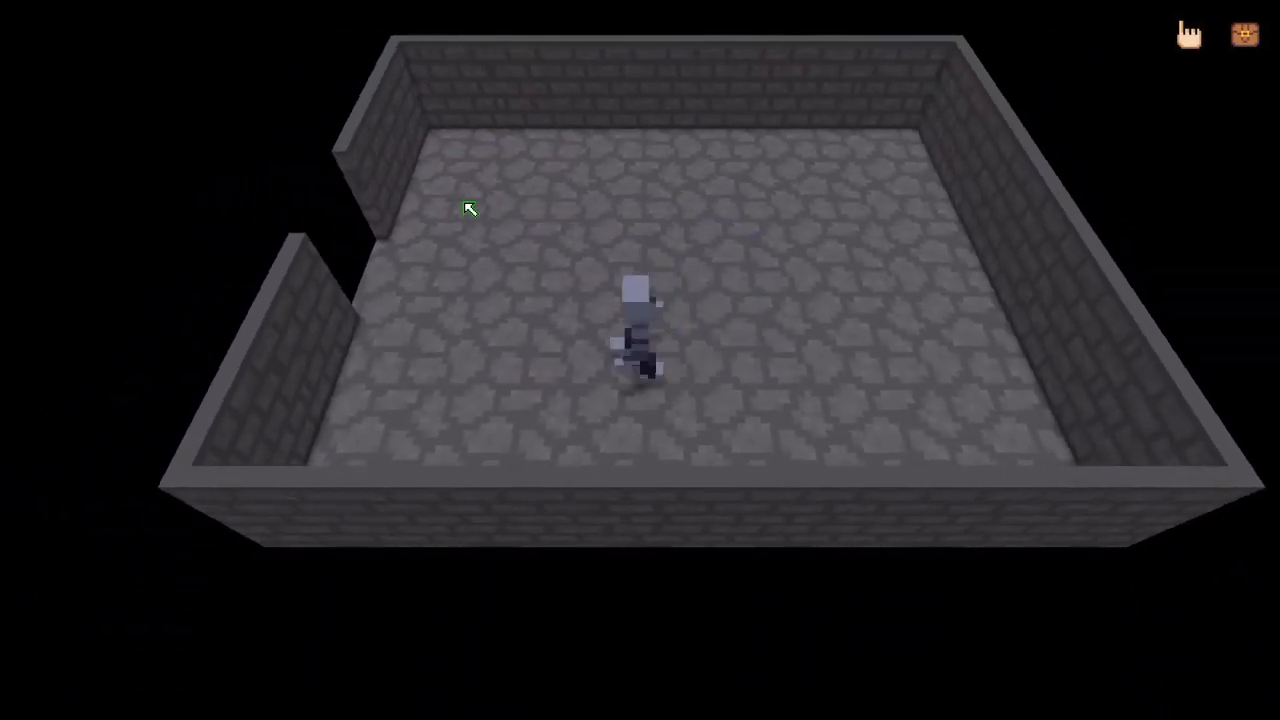
Walk the character freely around map2's room in all directions, including along its walls
key("w")
key("d")
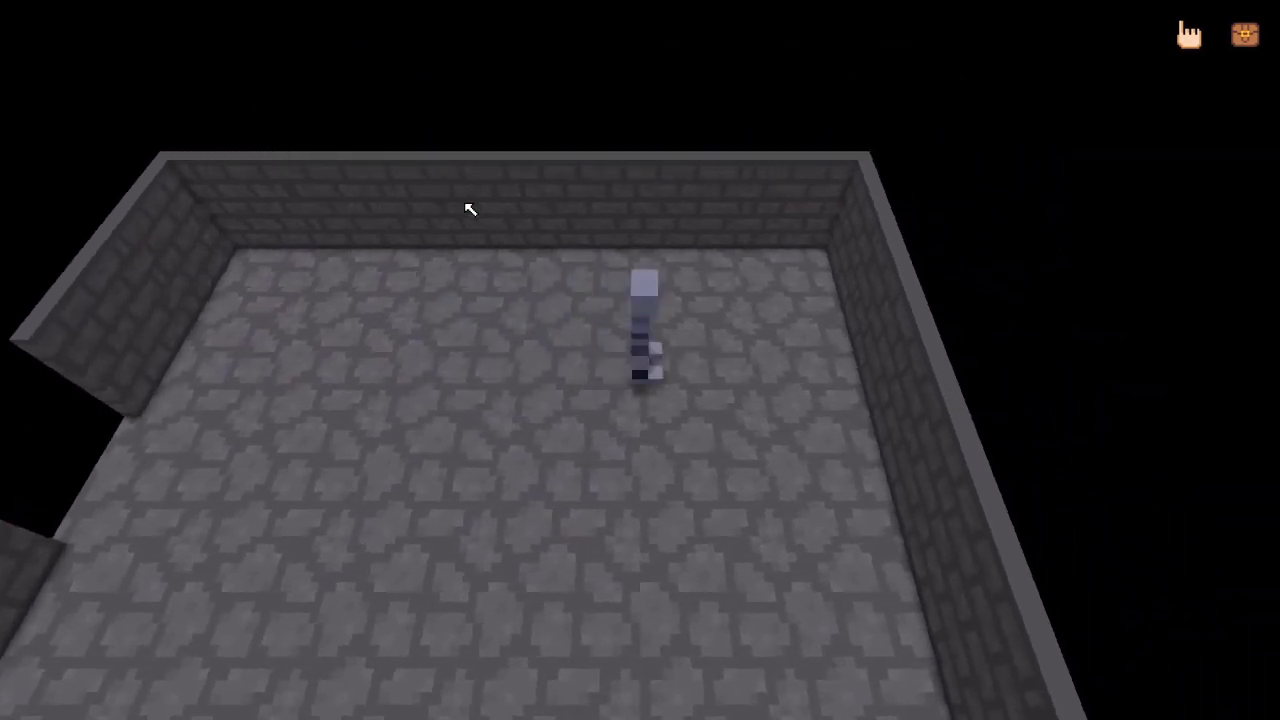
key("s")
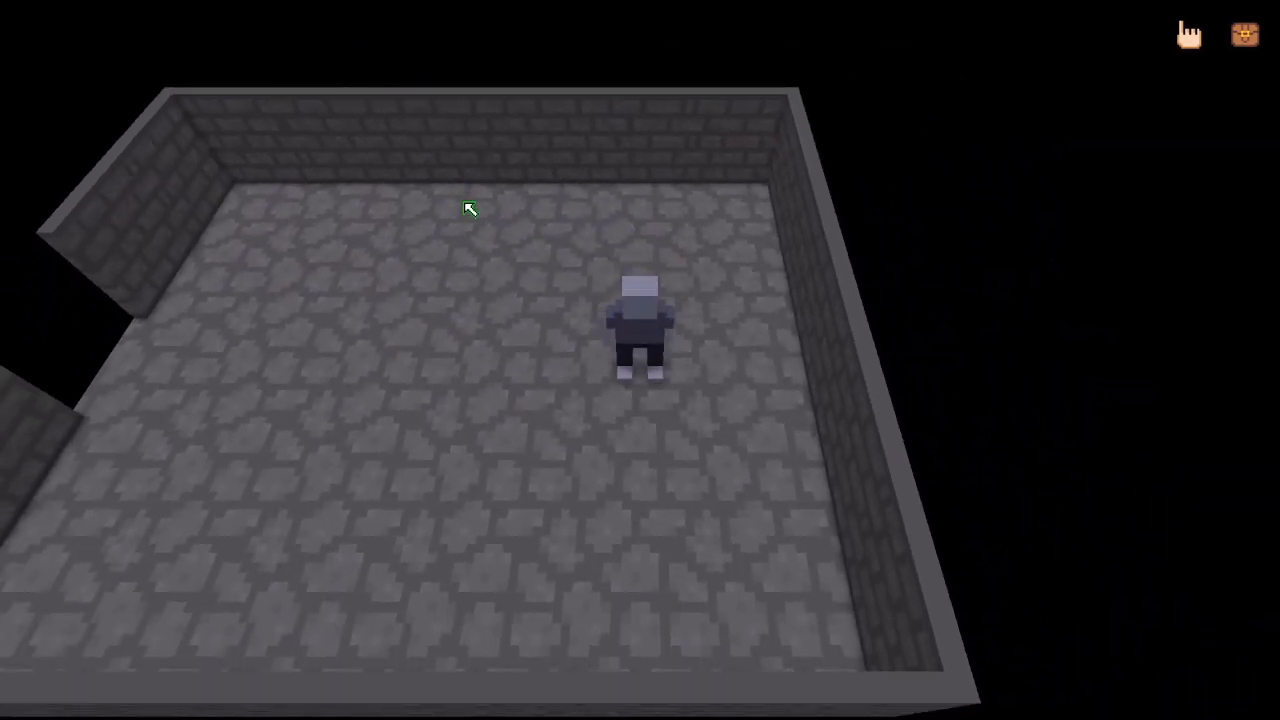
key("a")
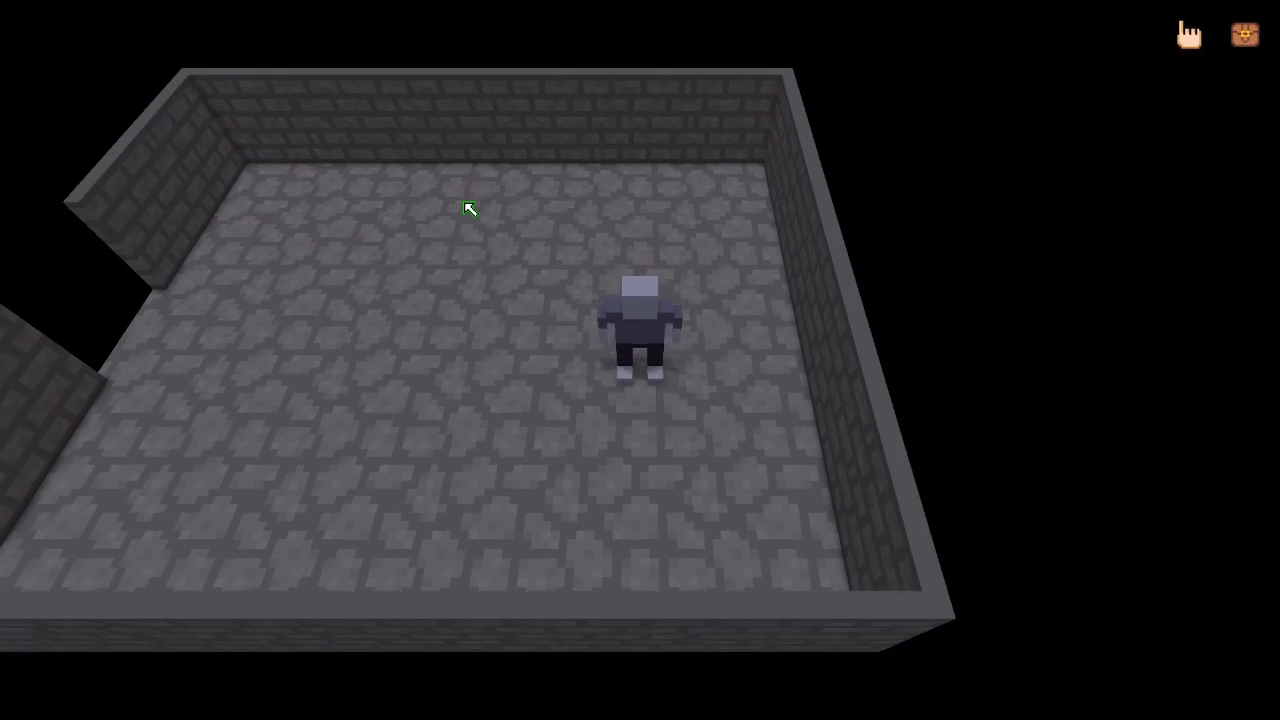
key("w")
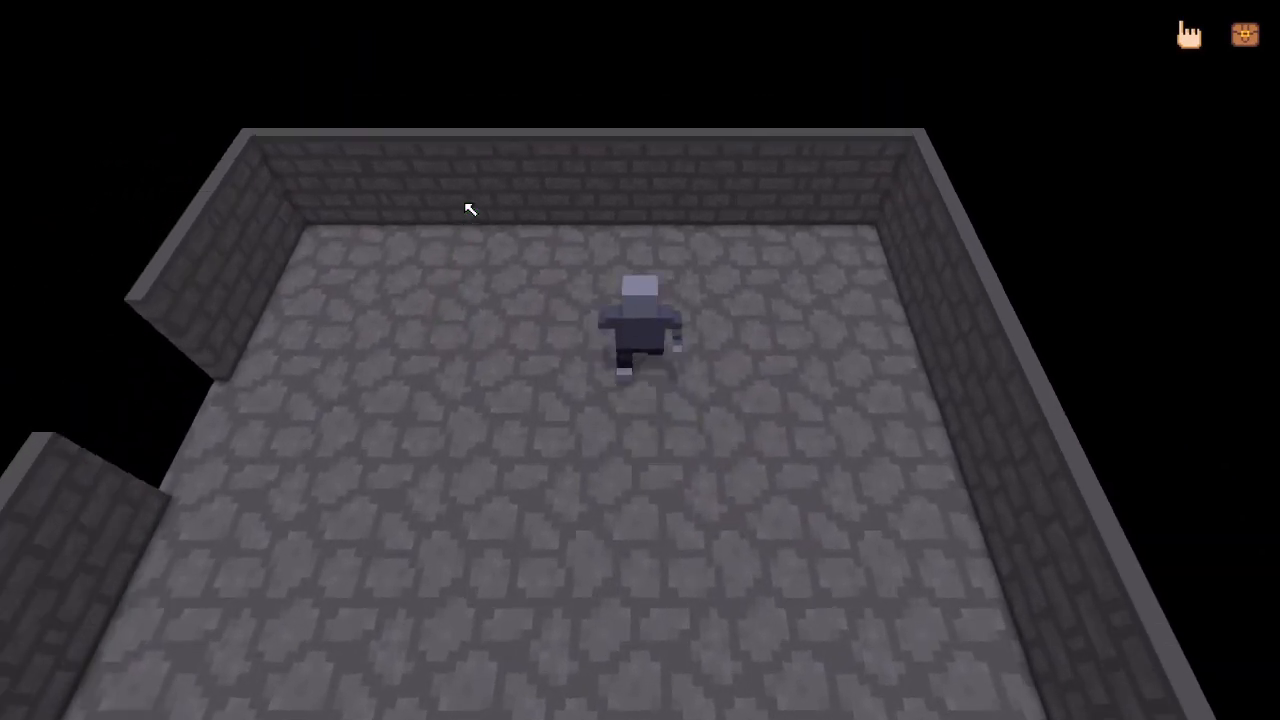
key("s")
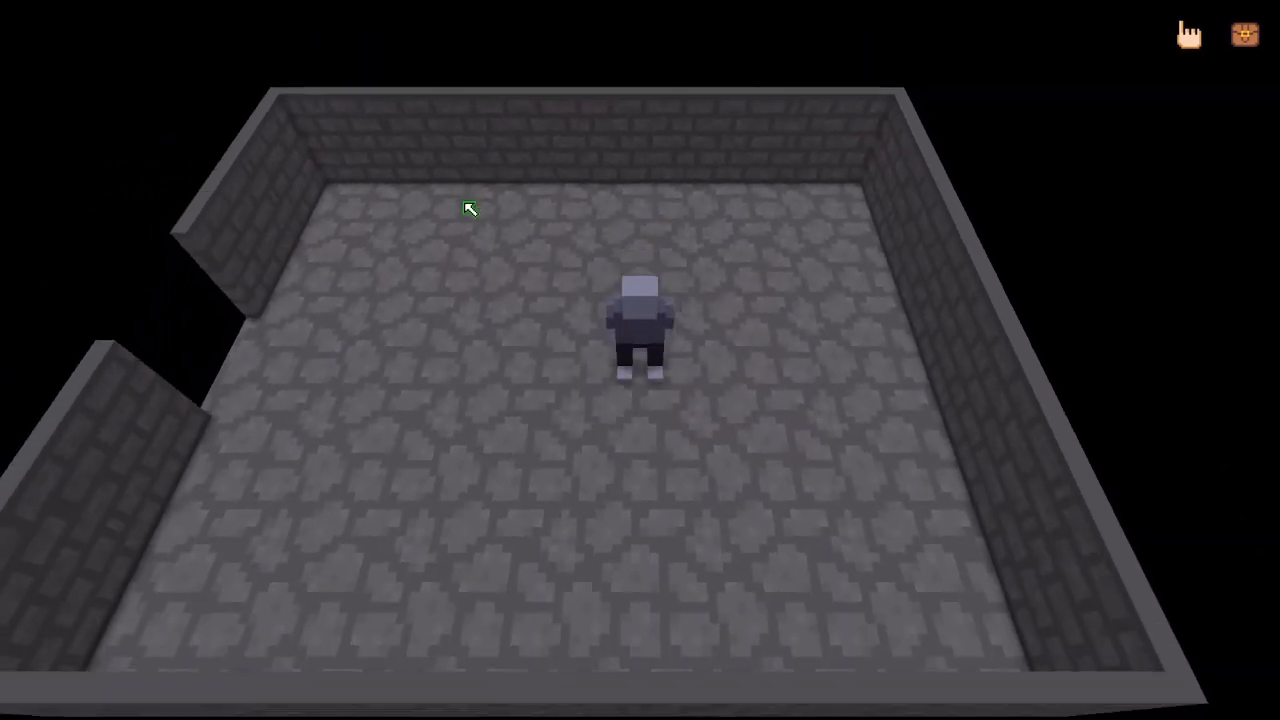
key("a")
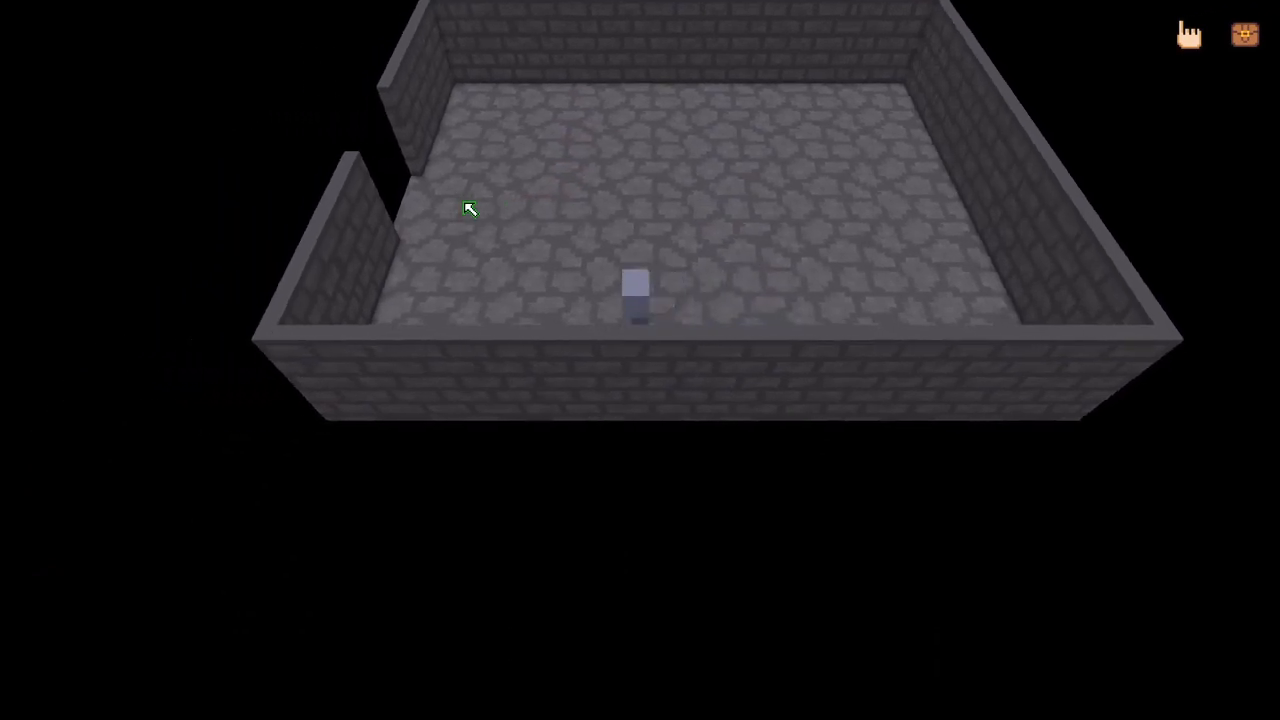
key("w")
key("d")
key("w")
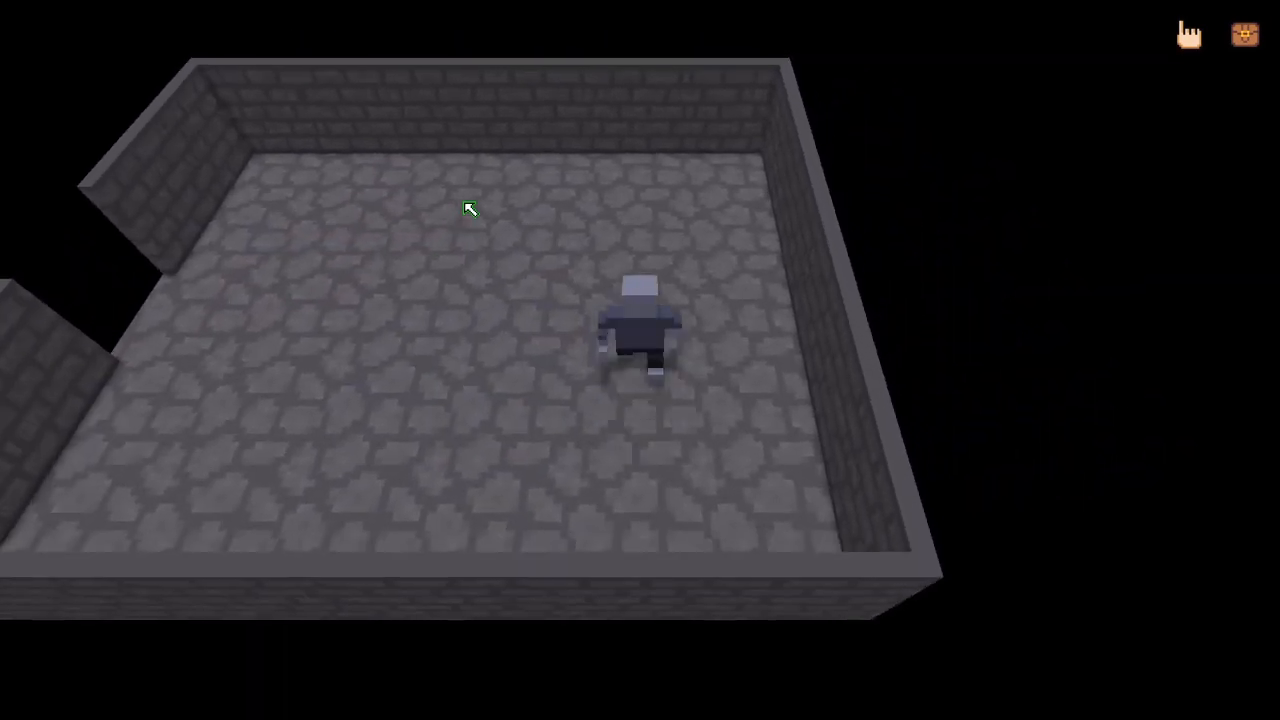
key("a")
key("s")
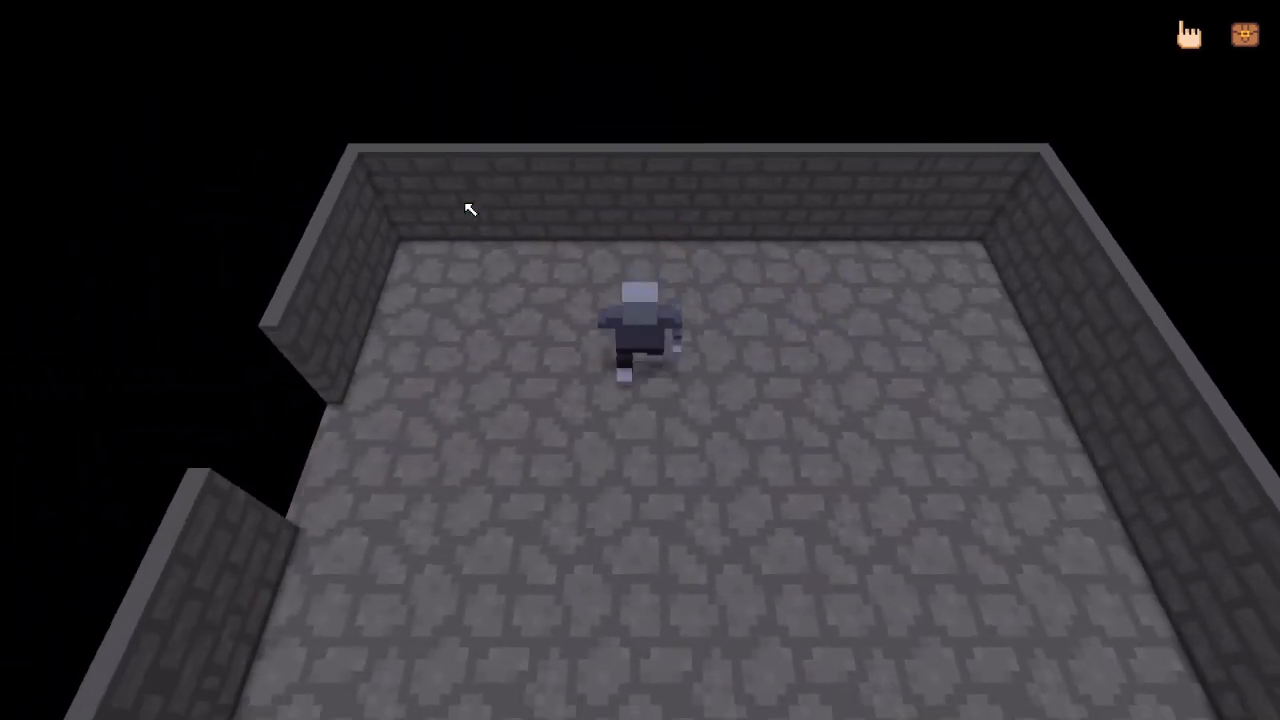
key("d")
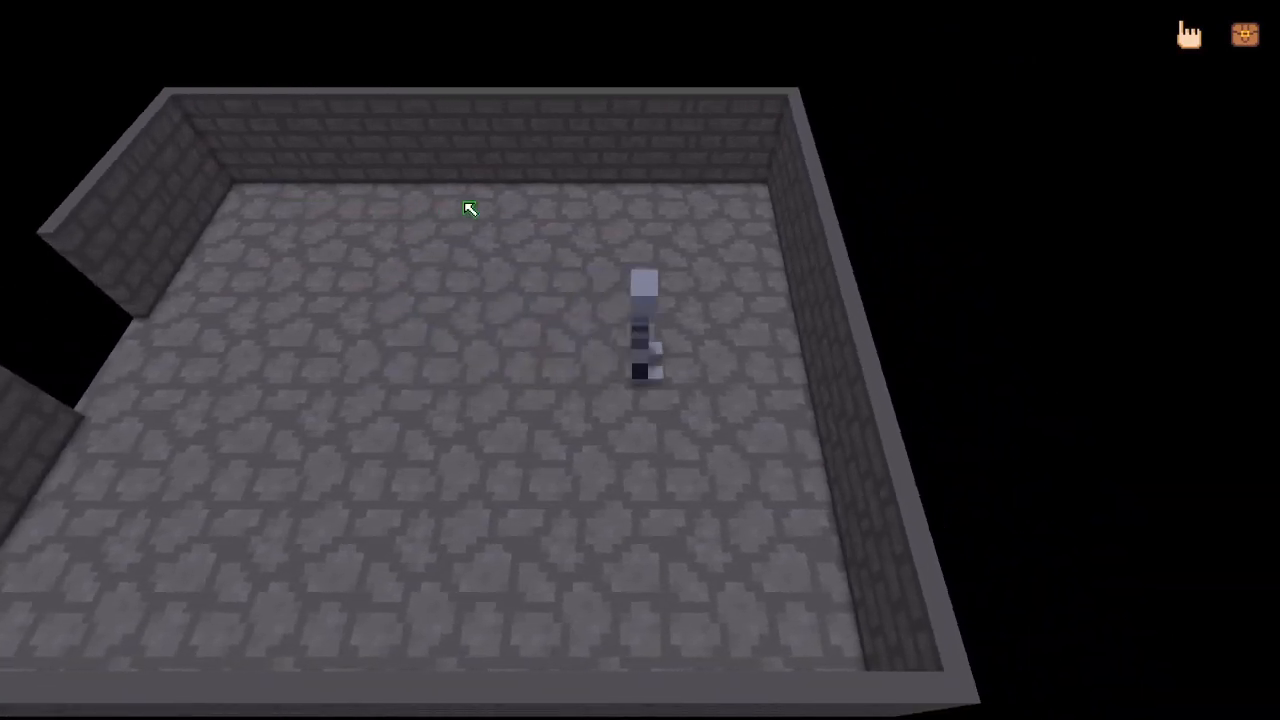
Walk the character out of map2's doorway, roam overworld's grass, and end the playtest
key("a")
key("a")
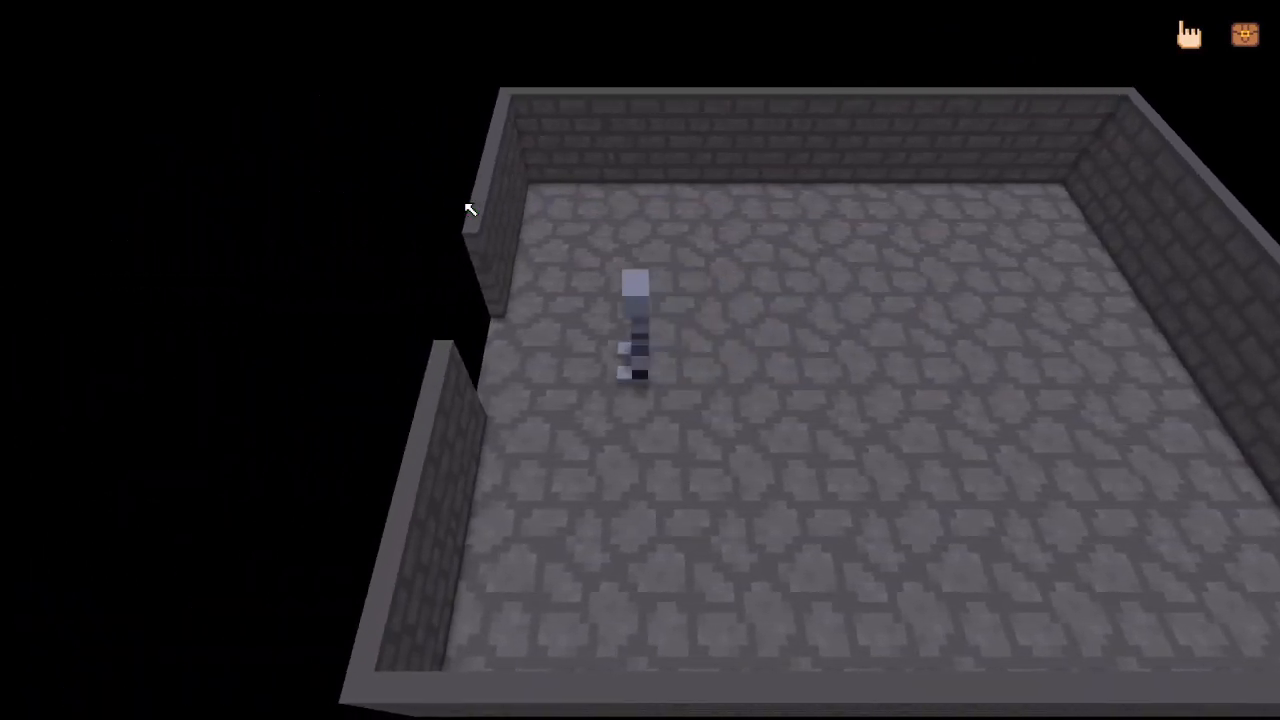
key("a")
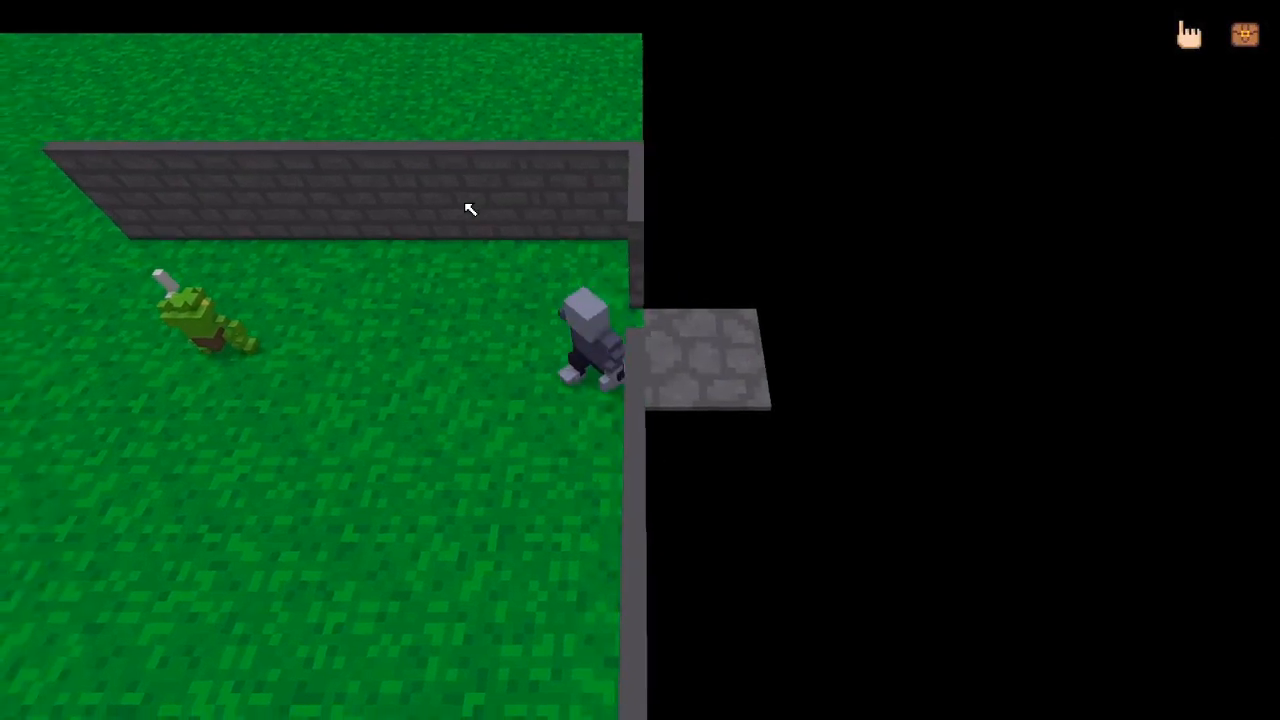
key("s")
key("a")
key("s")
key("a")
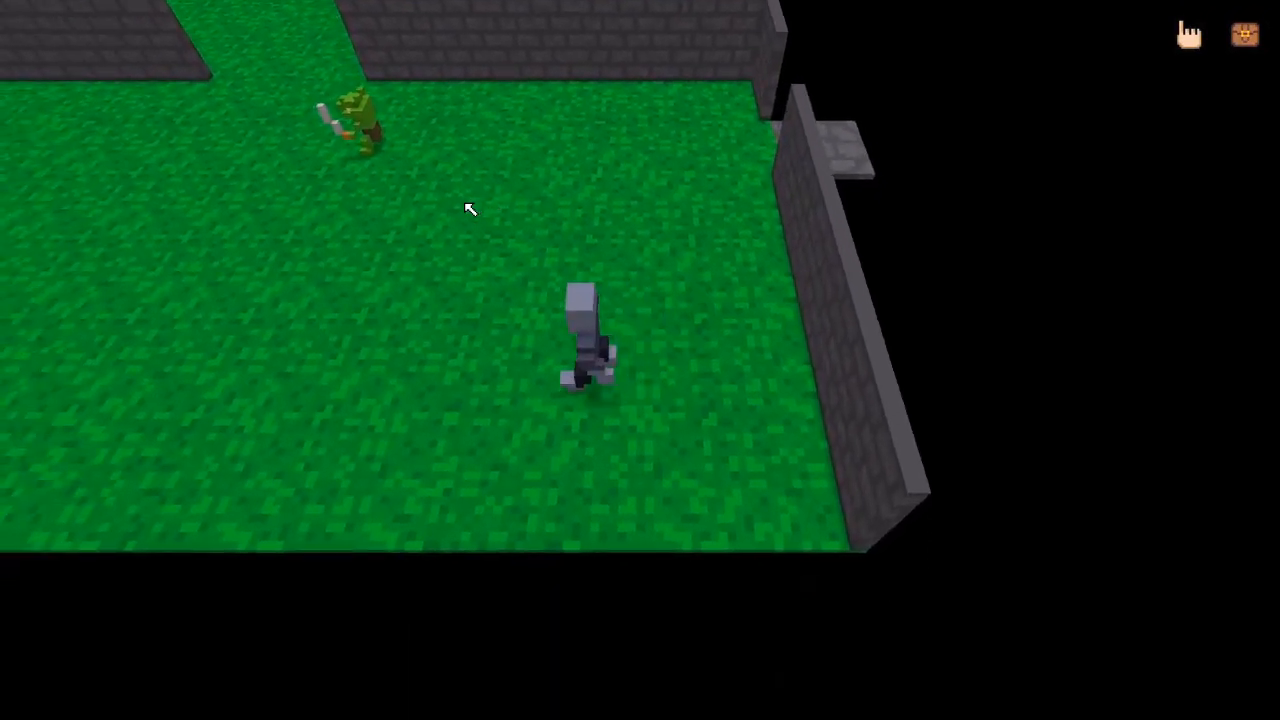
key("s")
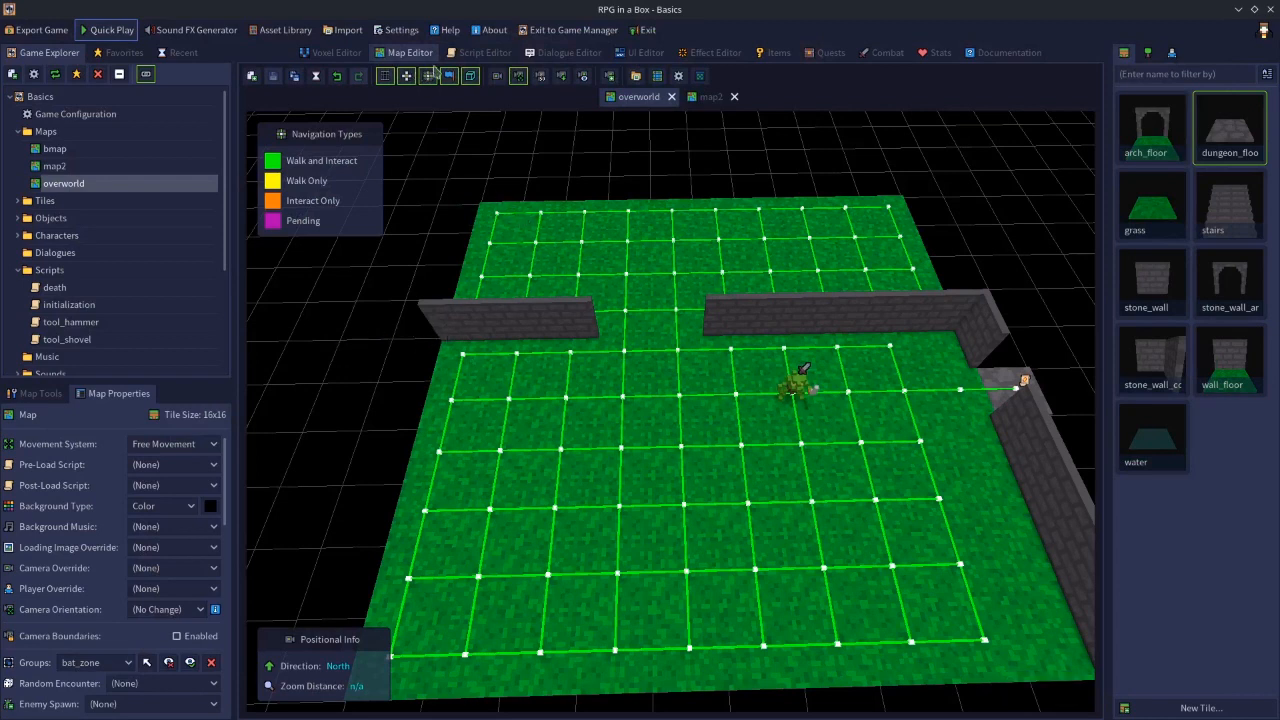
Assign a Quick Script to overworld's grass tile at (4, -3, 0)
left_click(990, 386)
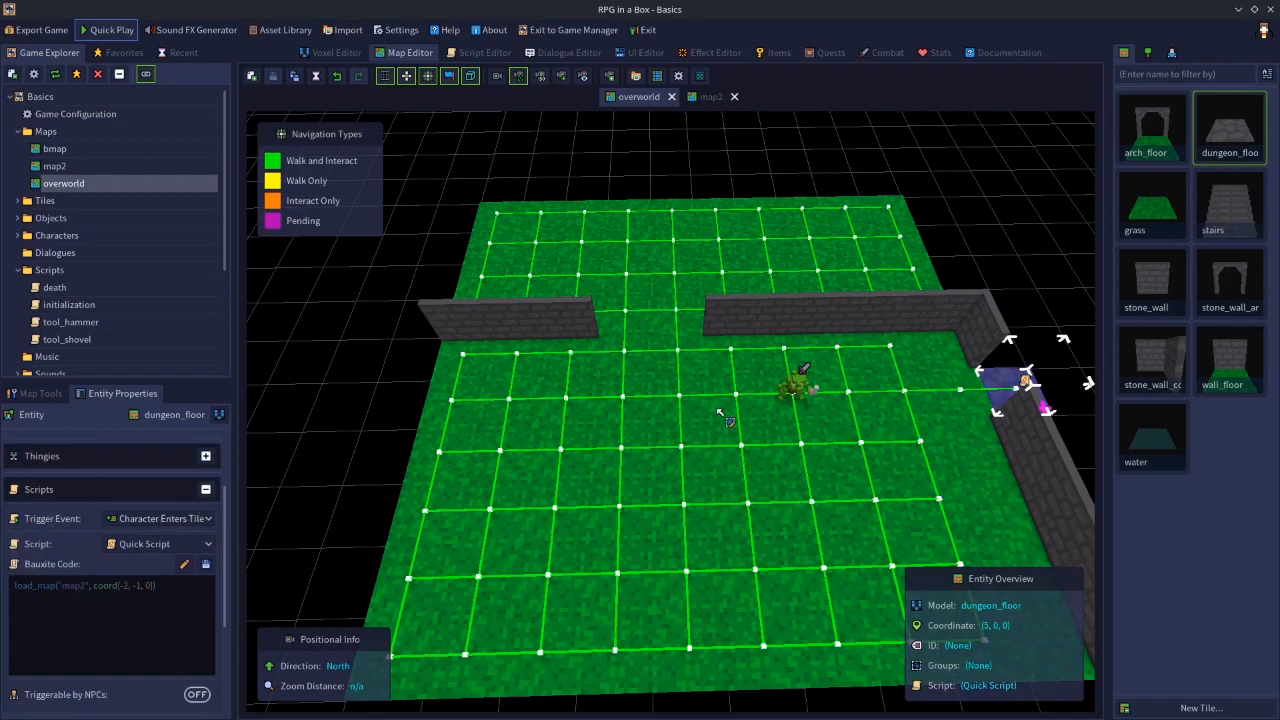
left_click(690, 273)
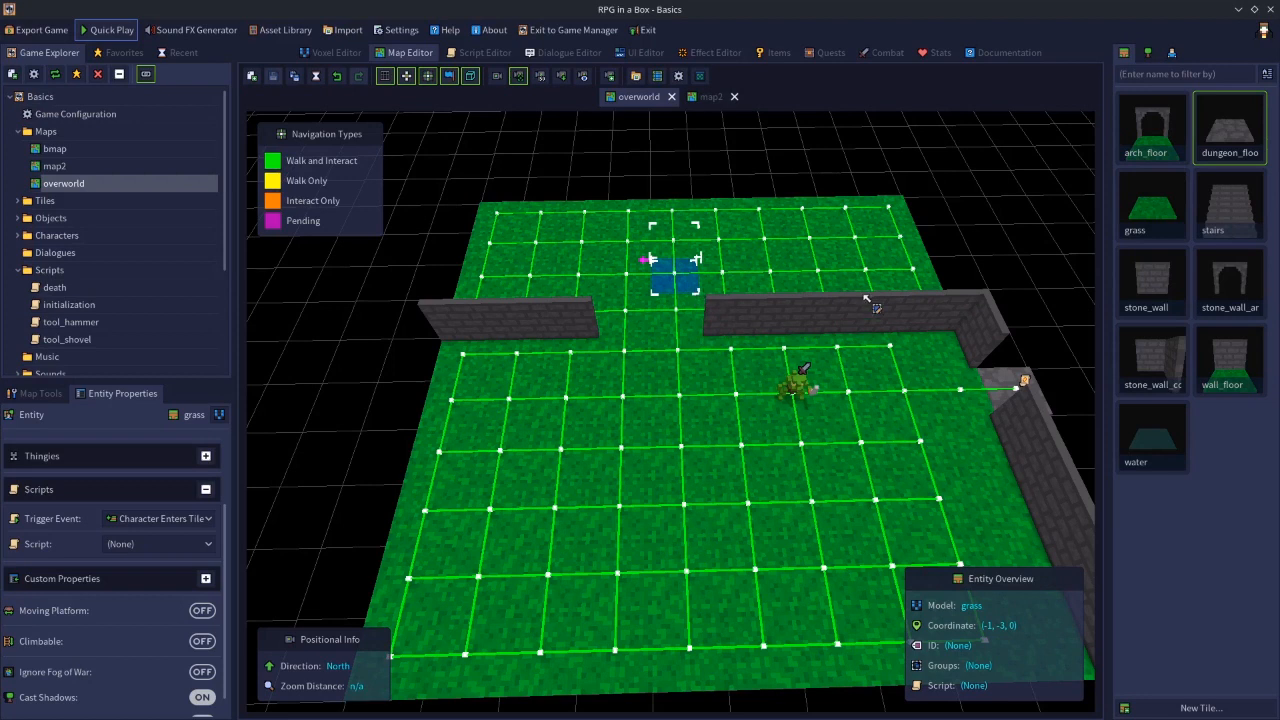
left_click(906, 272)
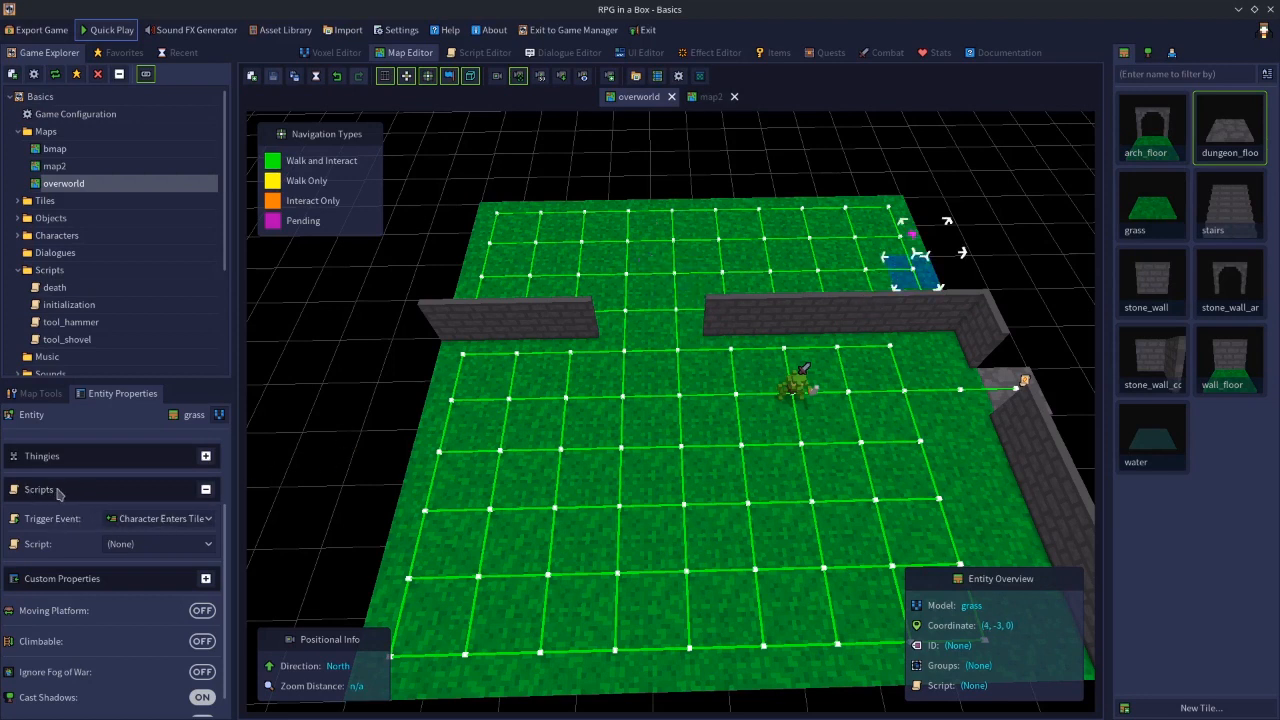
left_click(155, 544)
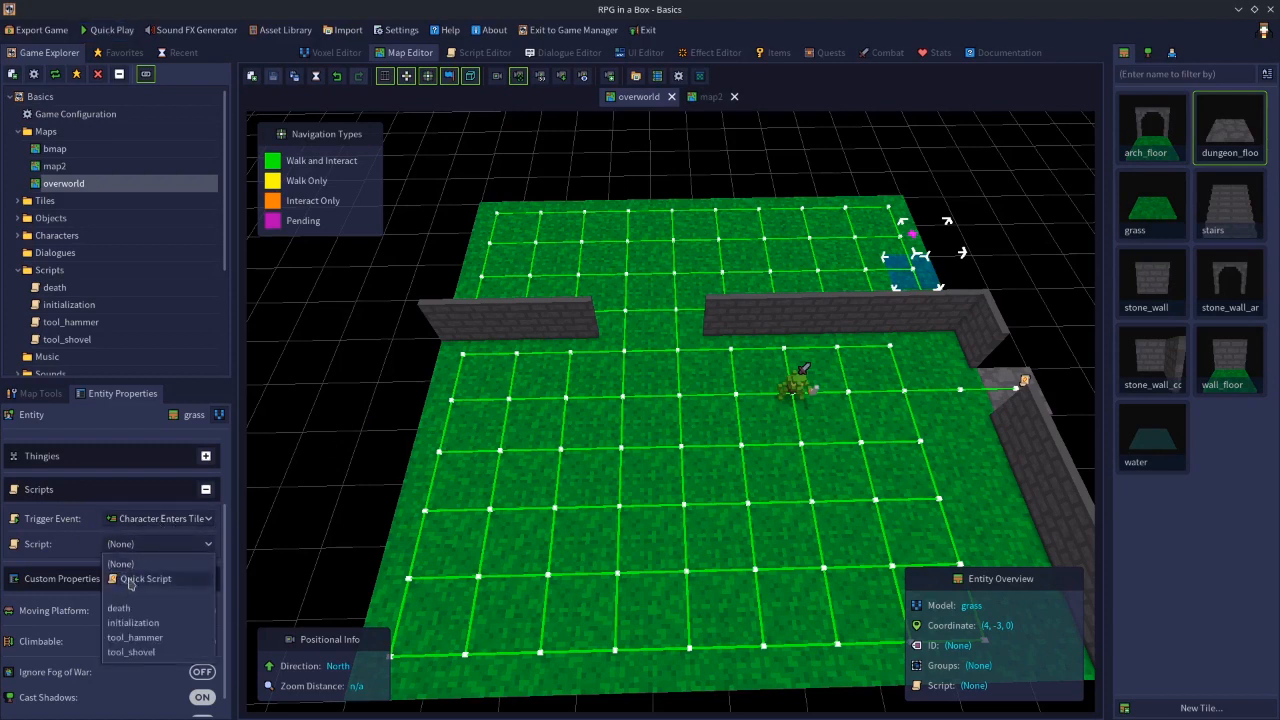
left_click(132, 580)
Try the initialization script on the grass tile at (4, -3, 0), restore Quick Script, and deselect the tile
left_click(173, 550)
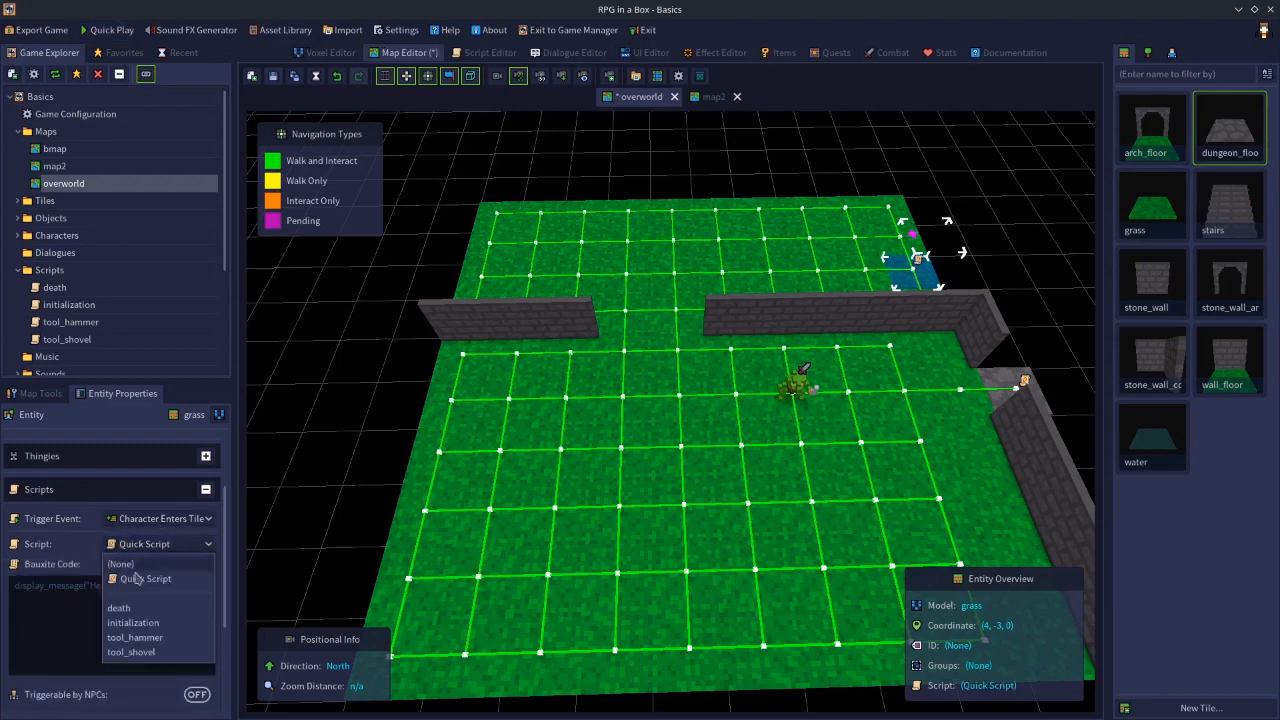
left_click(140, 622)
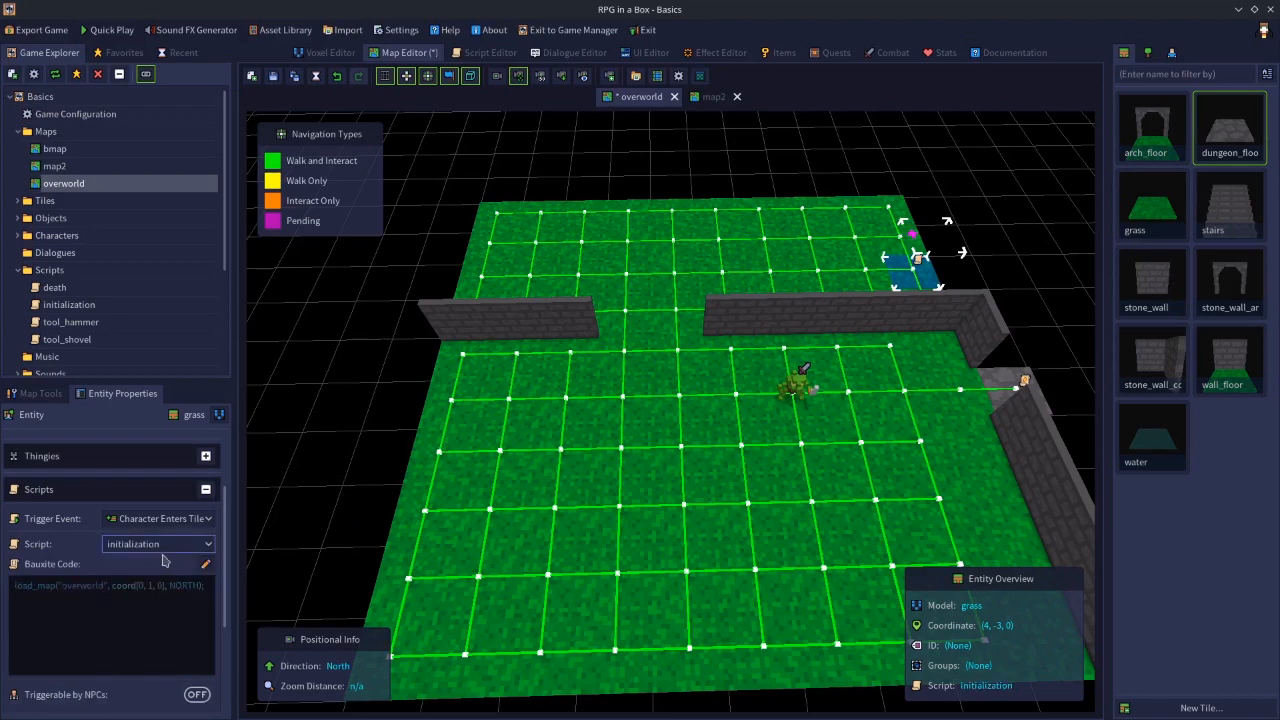
left_click(163, 549)
left_click(158, 583)
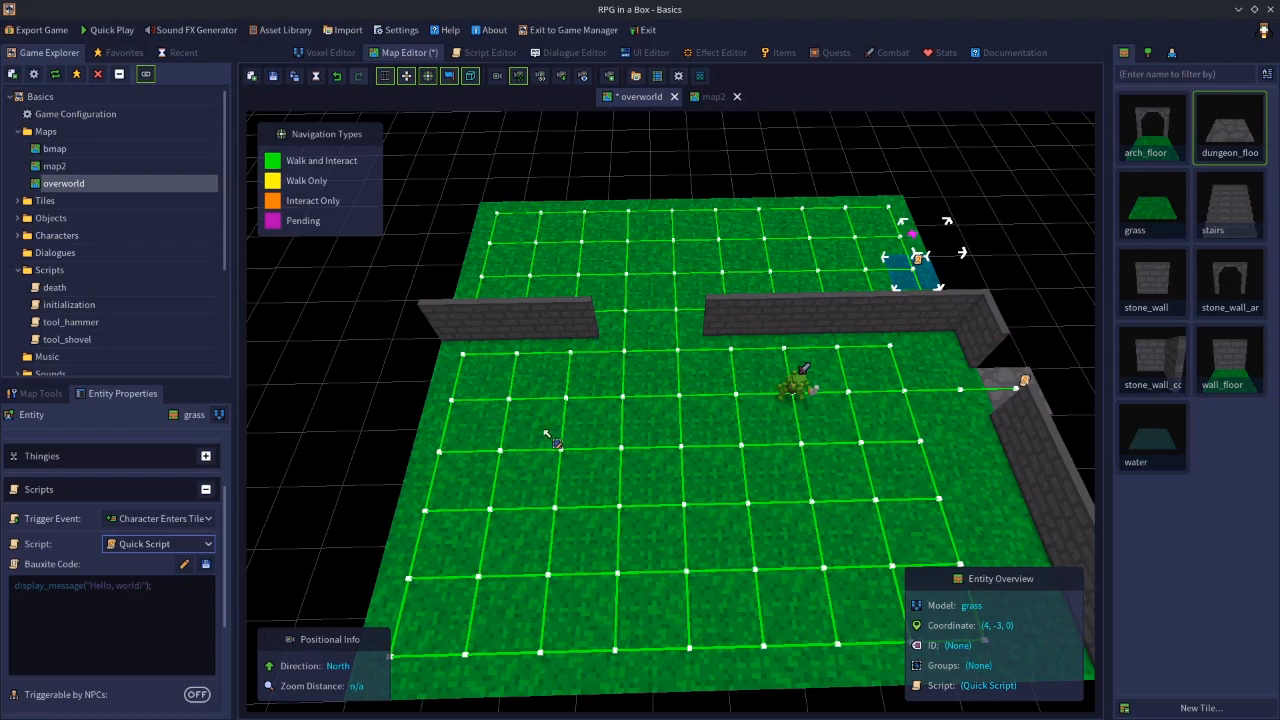
left_click(925, 288)
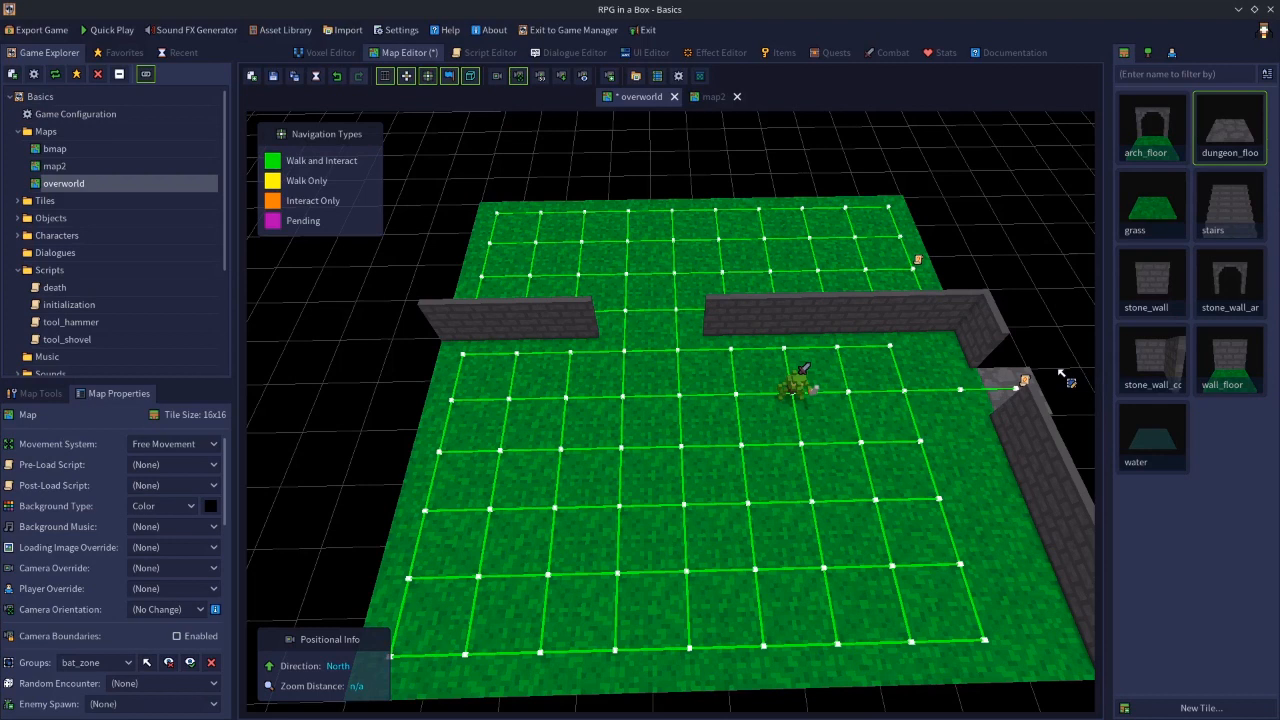
Set the script of map2's doorway floor tile at (-2, -1, 0) to (None) and deselect the tile
left_click(714, 96)
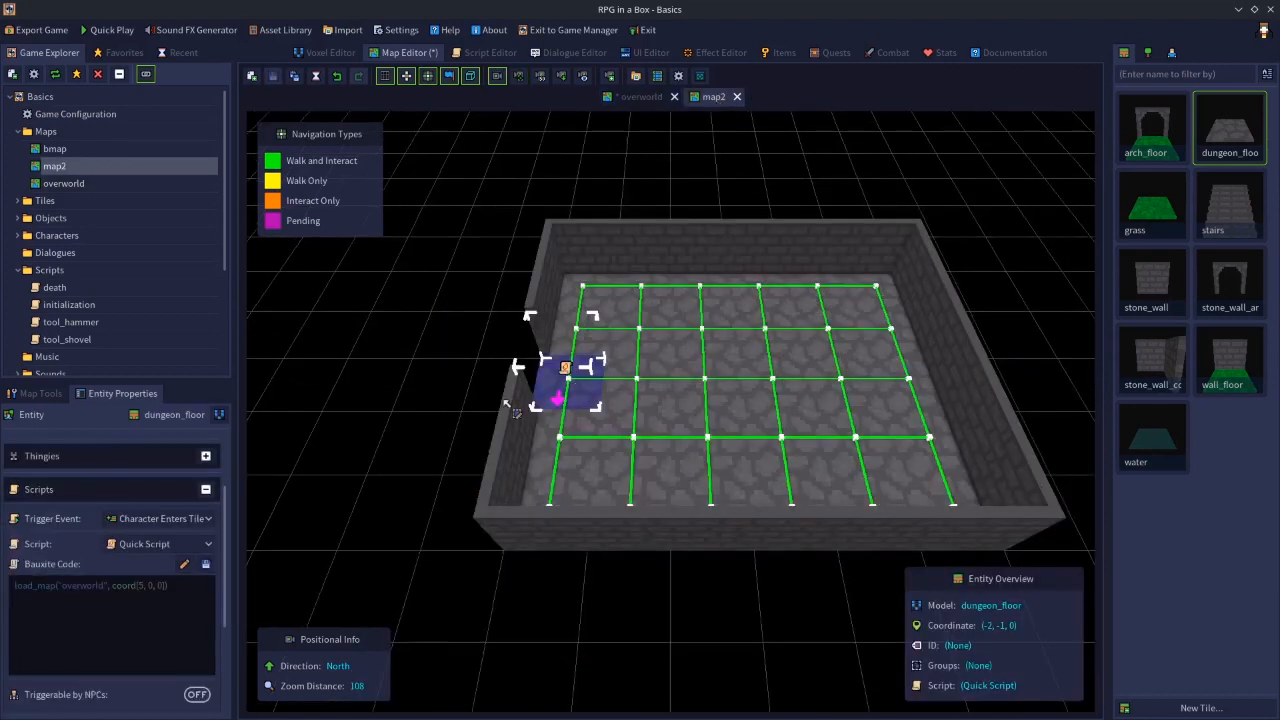
left_click(155, 544)
left_click(150, 568)
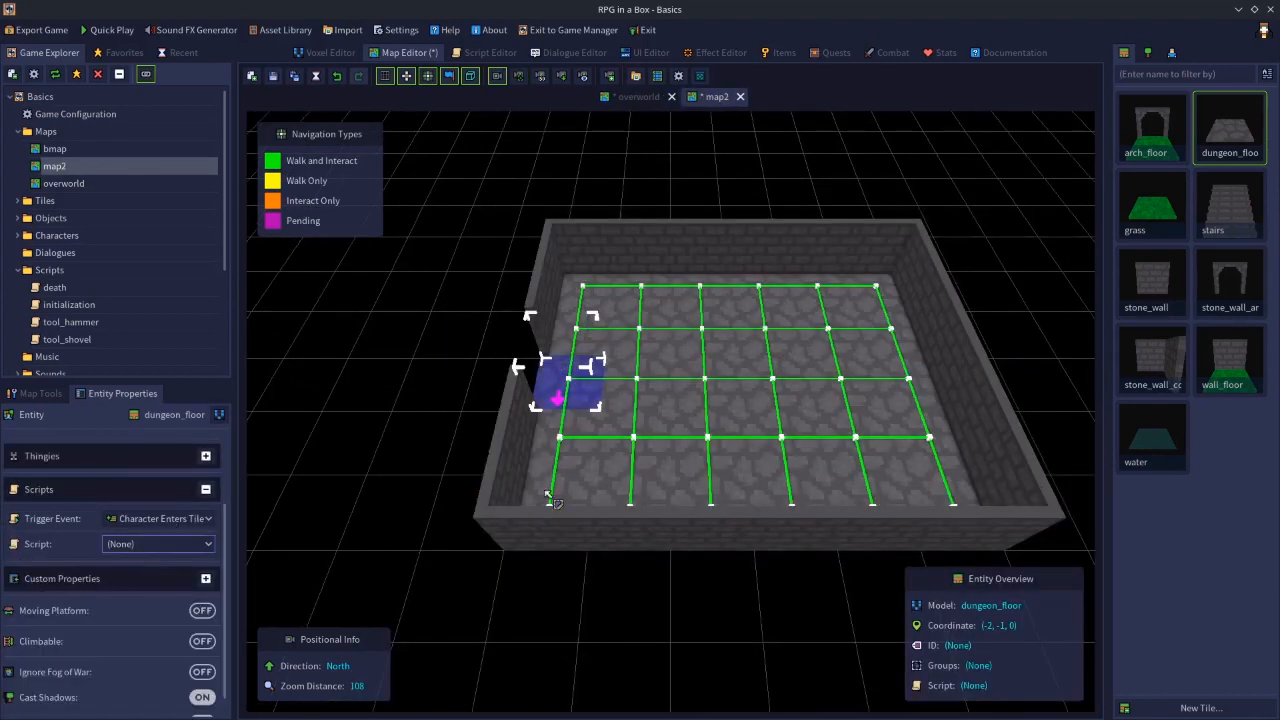
left_click(446, 340)
Compare the doorways in overworld and map2, and inspect the script on overworld's doorway tile at (5, 0, 0)
left_click(640, 97)
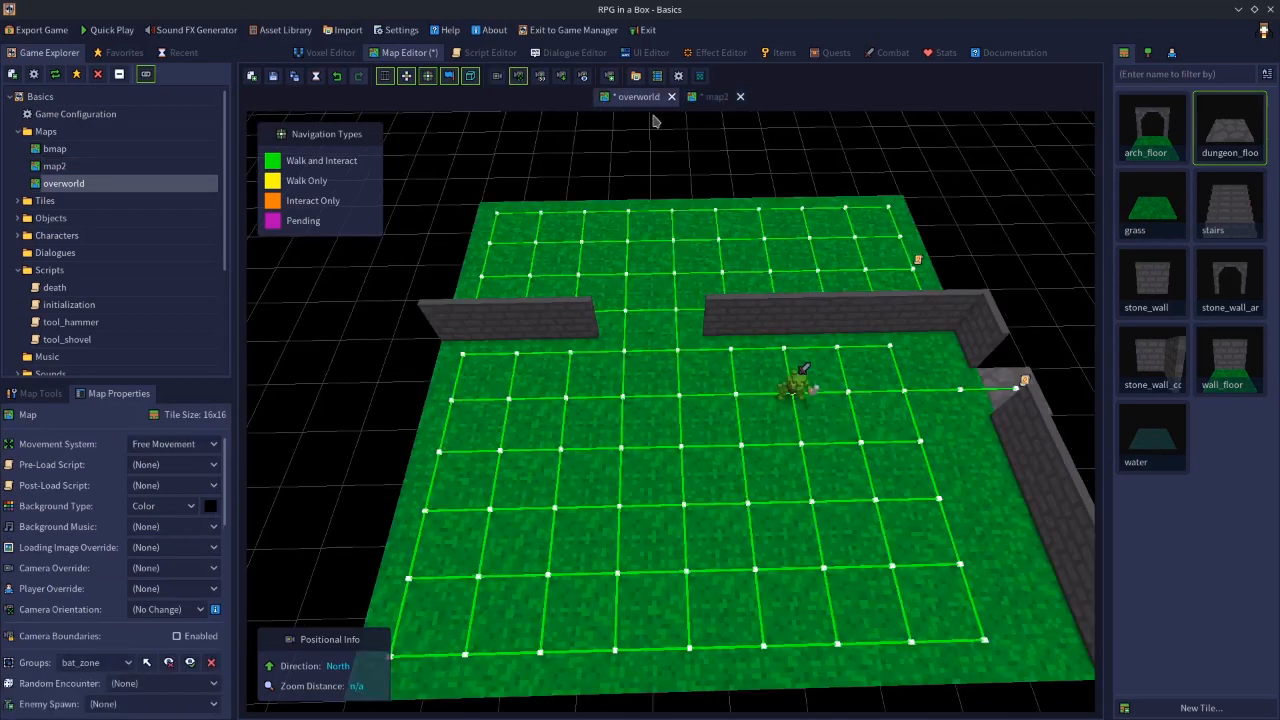
left_click(713, 98)
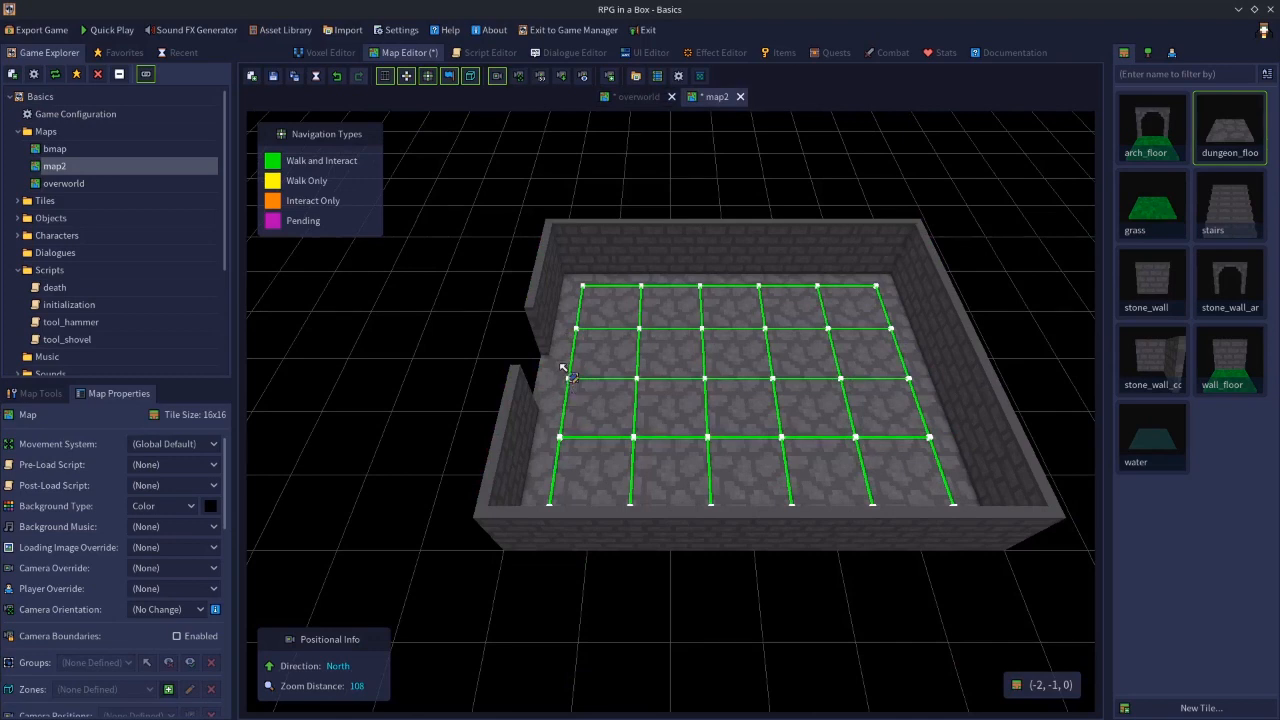
left_click(638, 97)
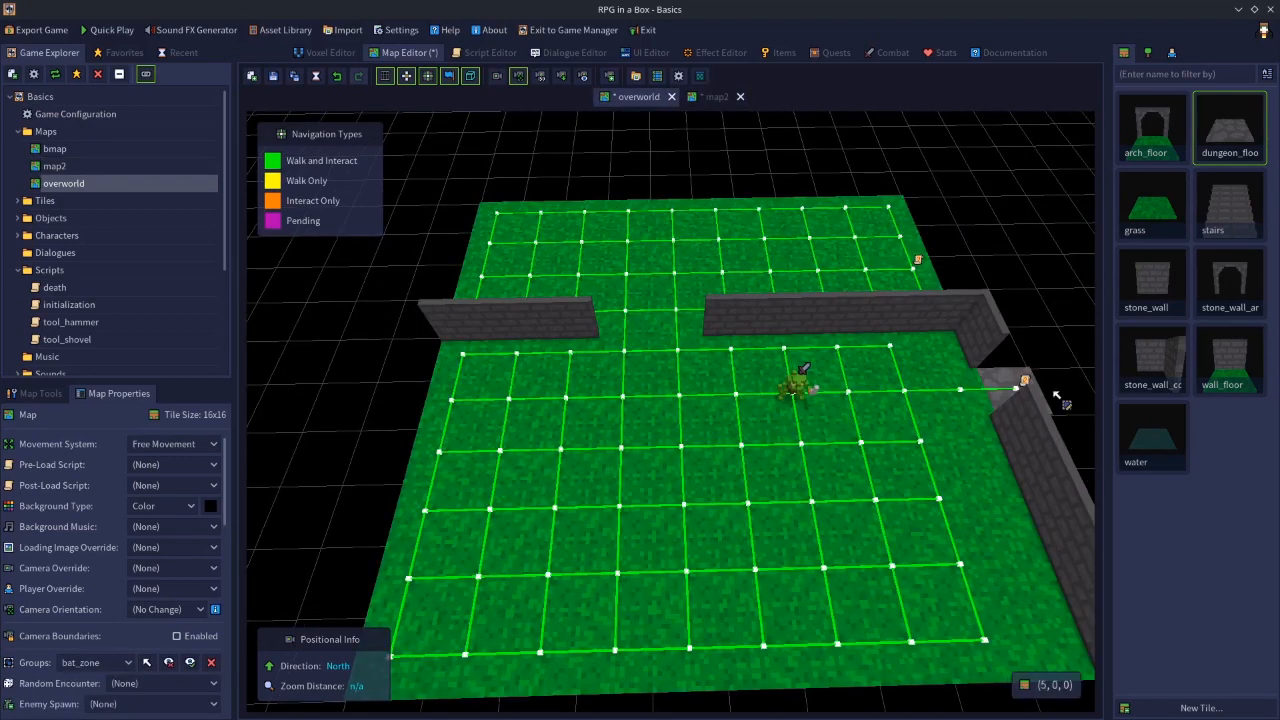
left_click(1001, 376)
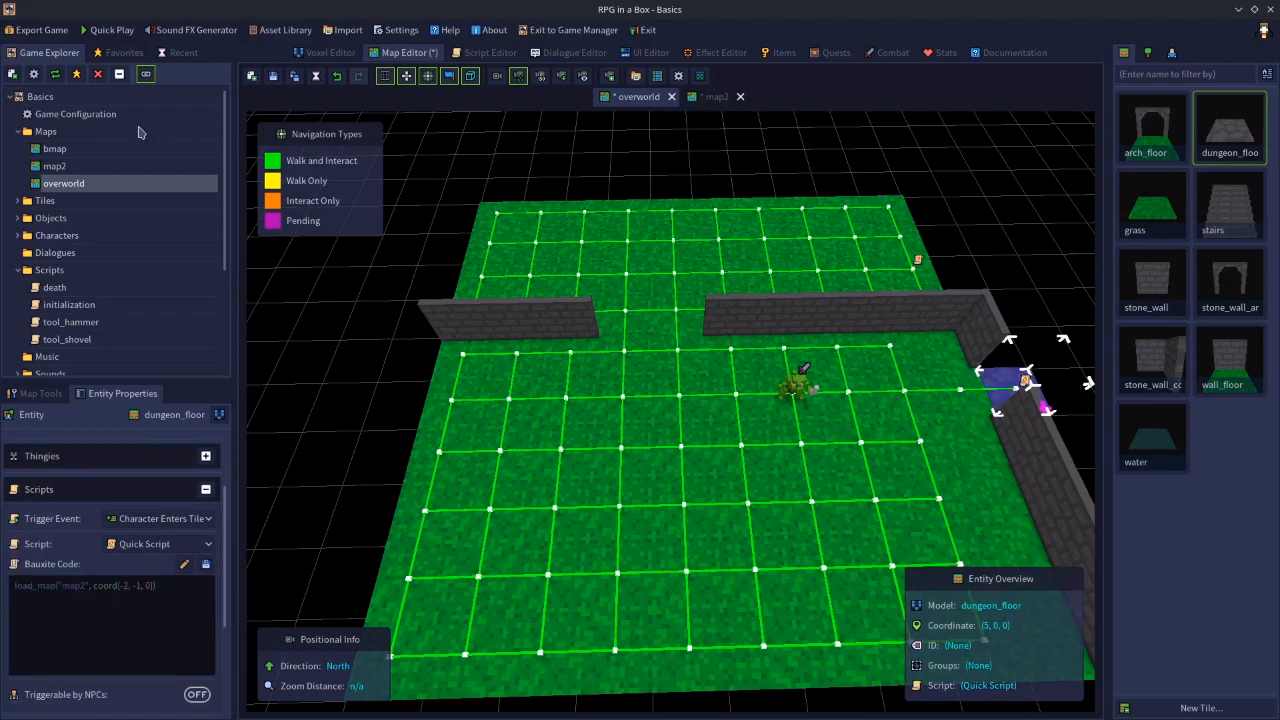
Review the Grid Movement input bindings in Game Configuration down to the Run Script binding, and cancel out of the dialog
double_click(116, 120)
left_click(812, 166)
scroll(566, 357, "down", 10)
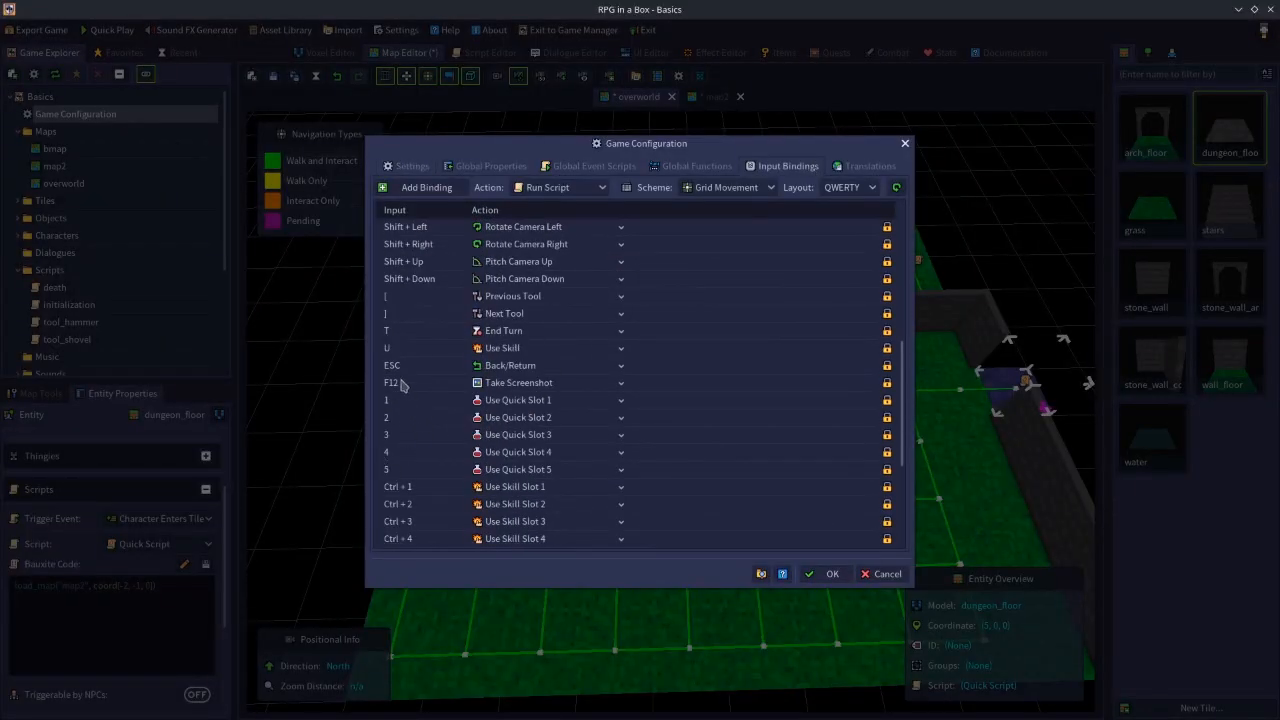
scroll(400, 386, "down", 5)
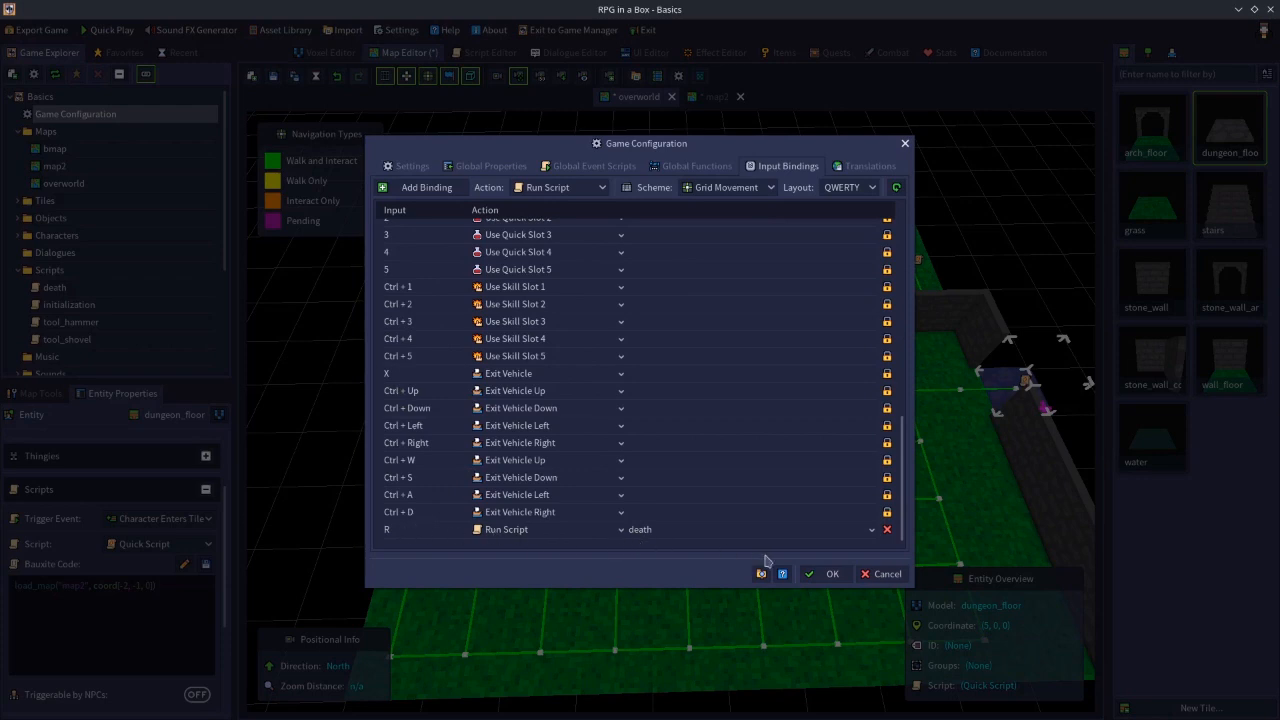
left_click(884, 574)
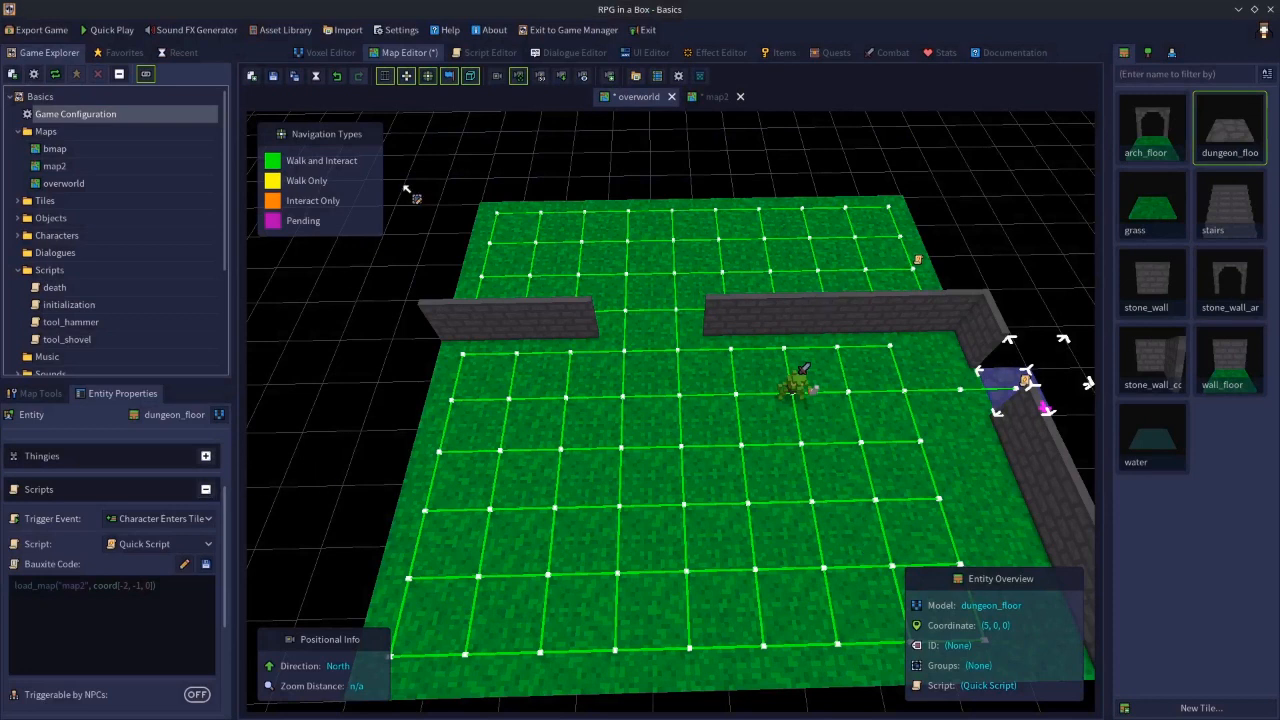
View the Script Editor's recent scripts, return to the overworld map, and deselect its doorway tile at (5, 0, 0)
left_click(478, 53)
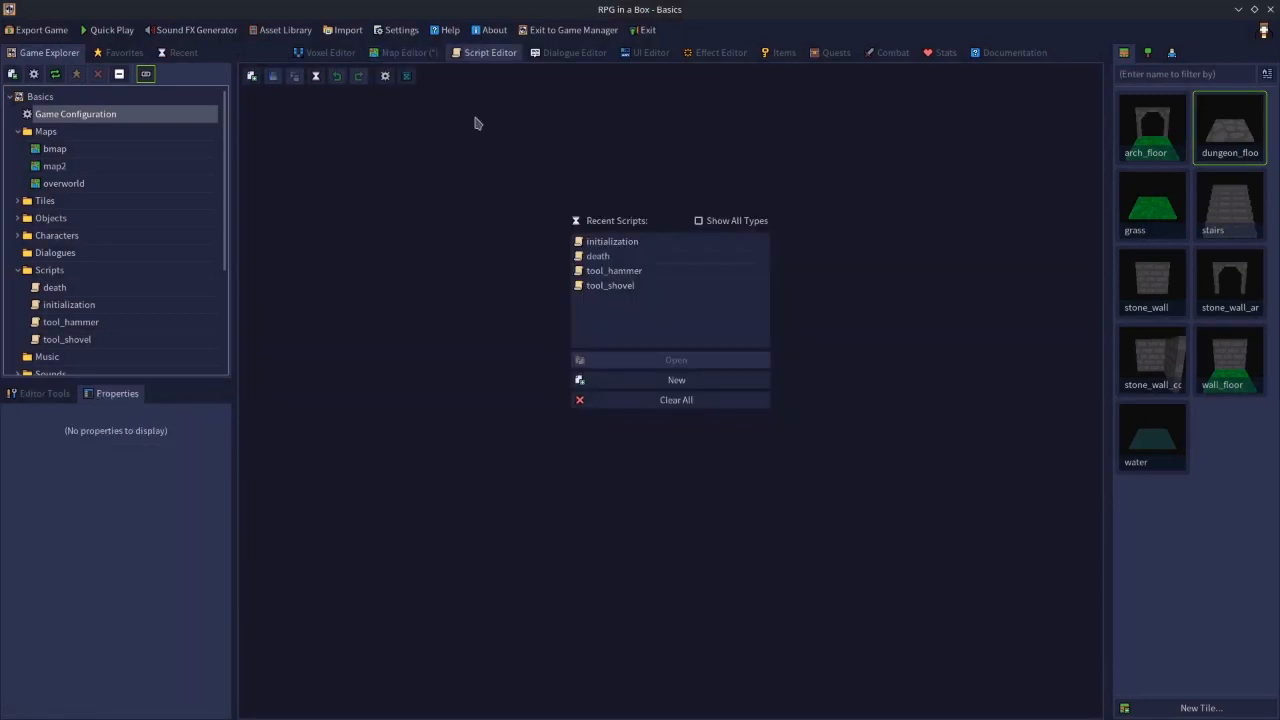
left_click(421, 54)
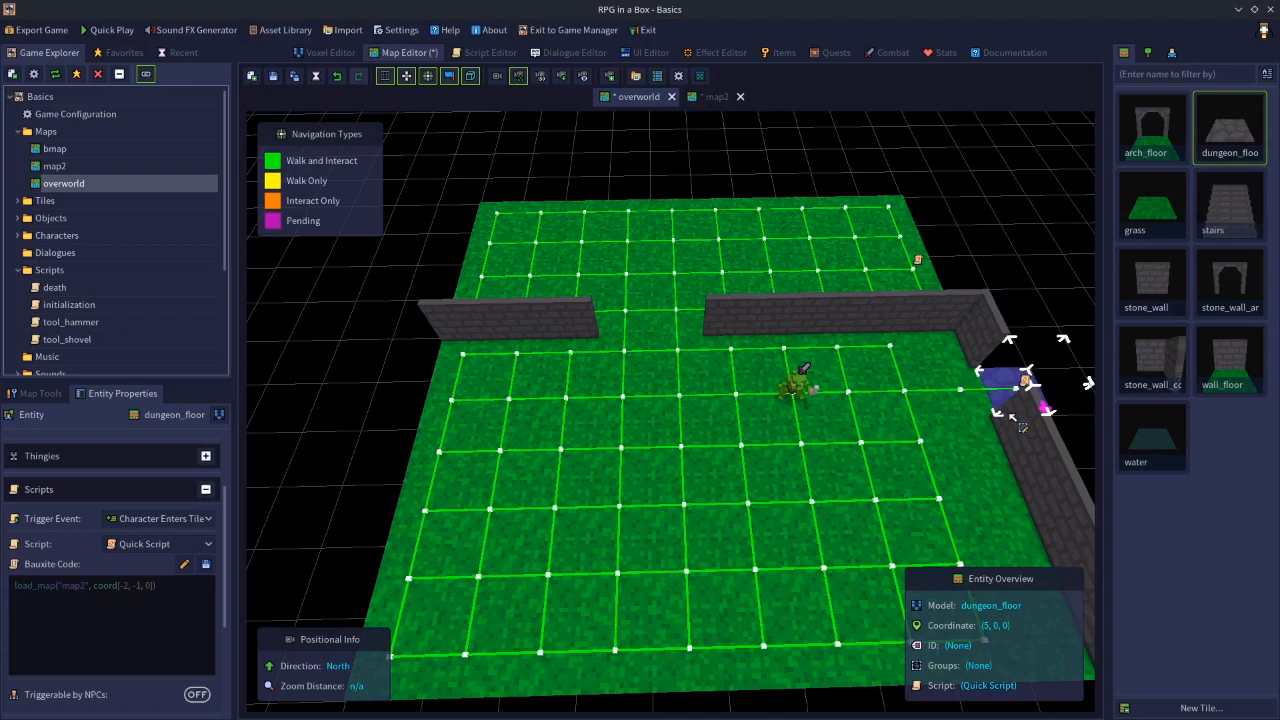
left_click(1000, 241)
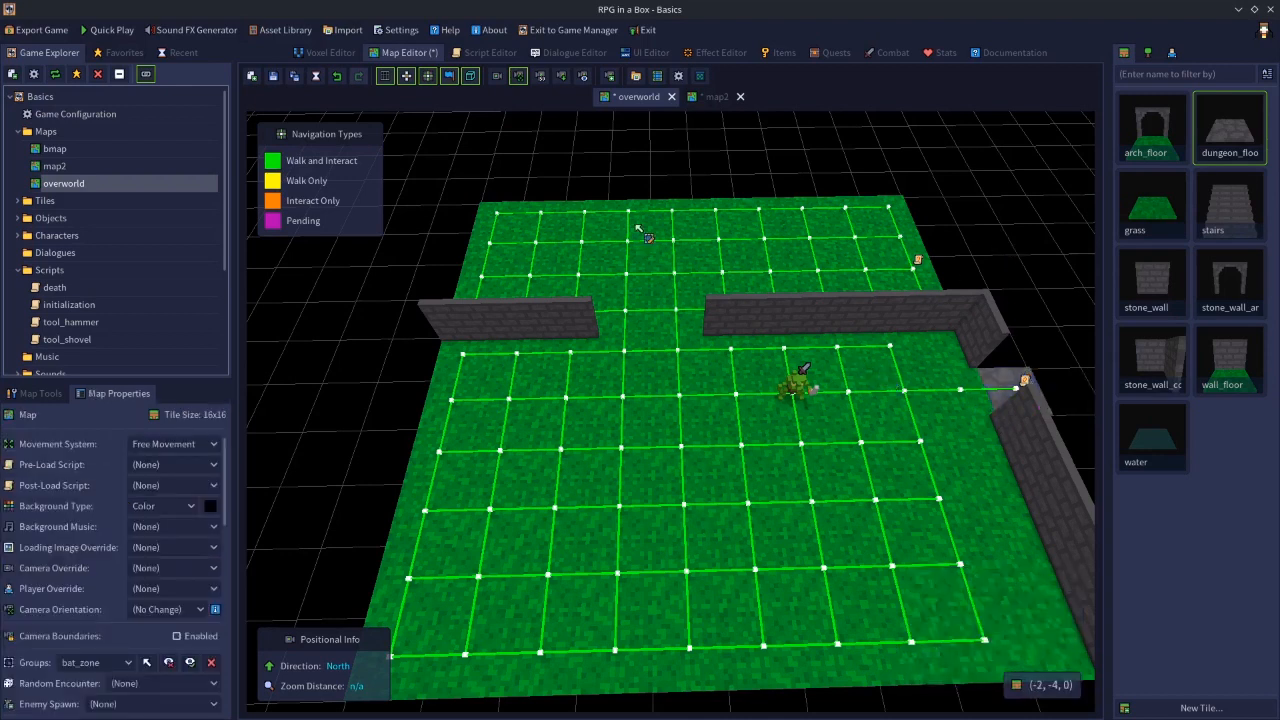